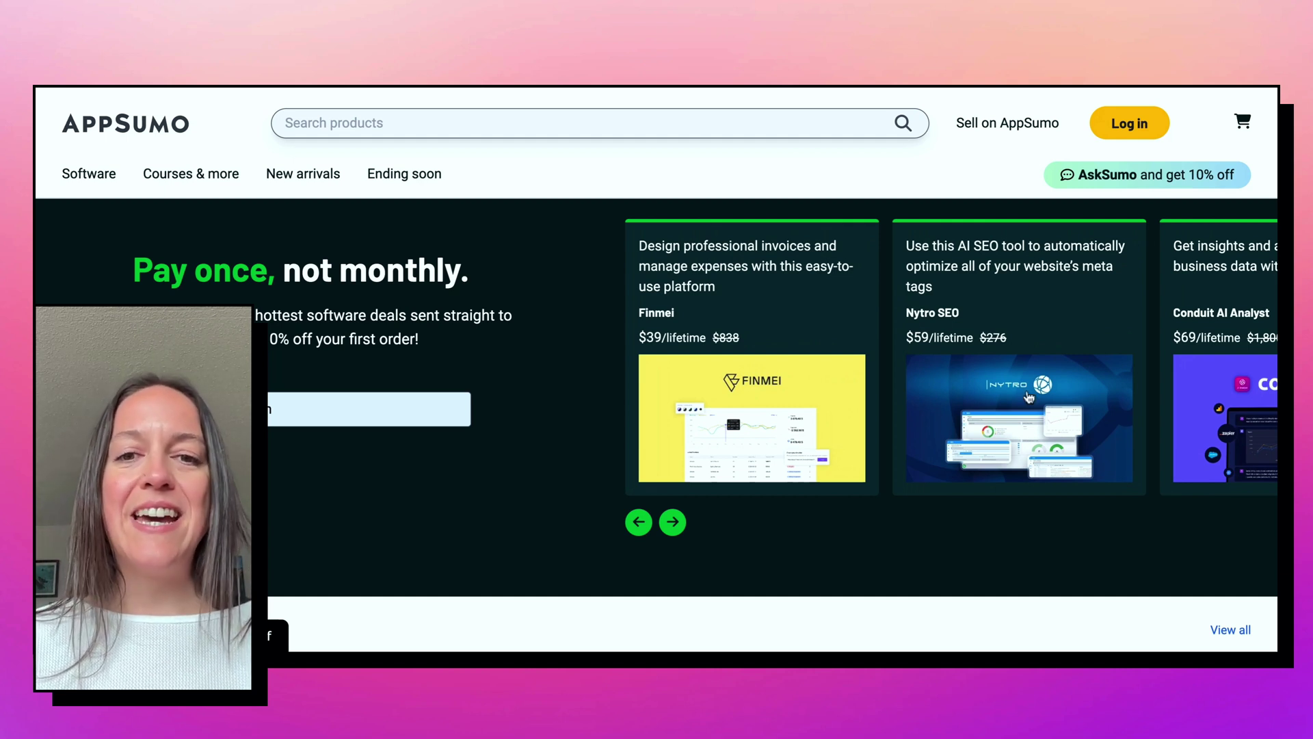
# - Scroll down through the AppSumo deal listings
pyautogui.scroll(-1, 973, 448)
pyautogui.scroll(-5, 973, 449)
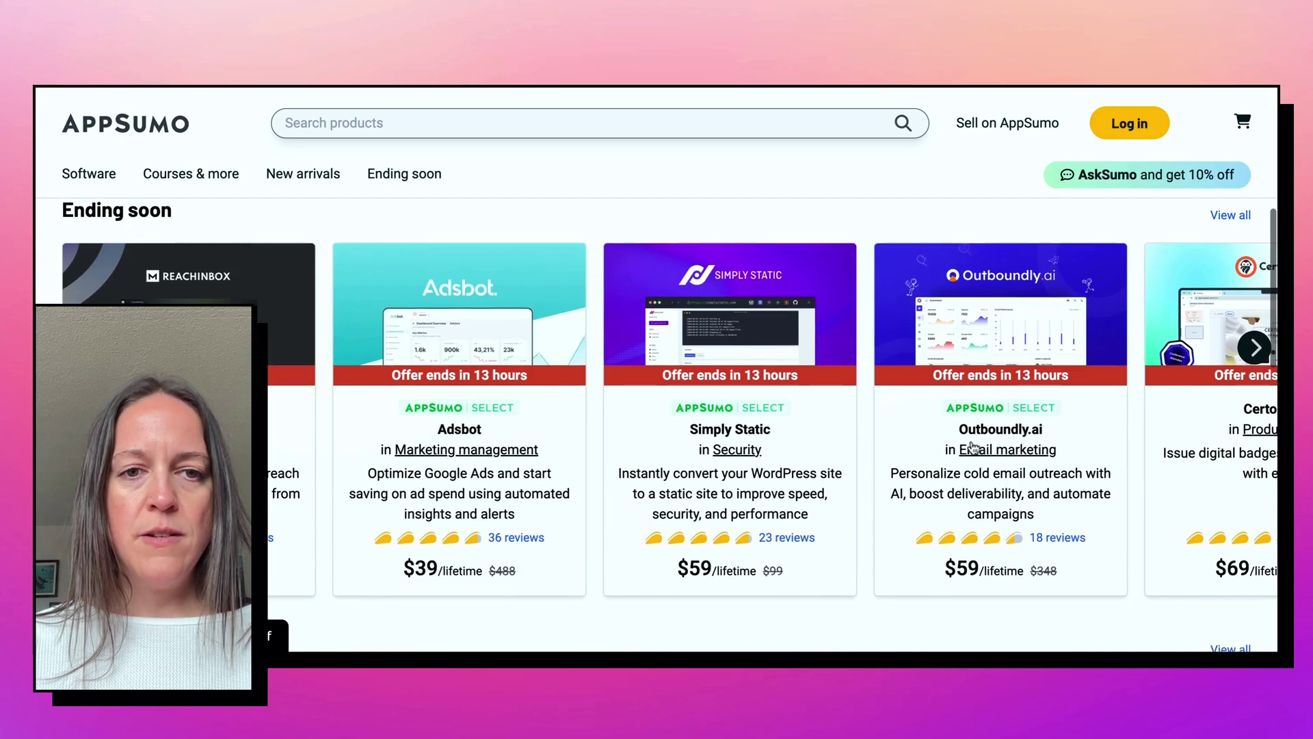
pyautogui.scroll(-4, 706, 424)
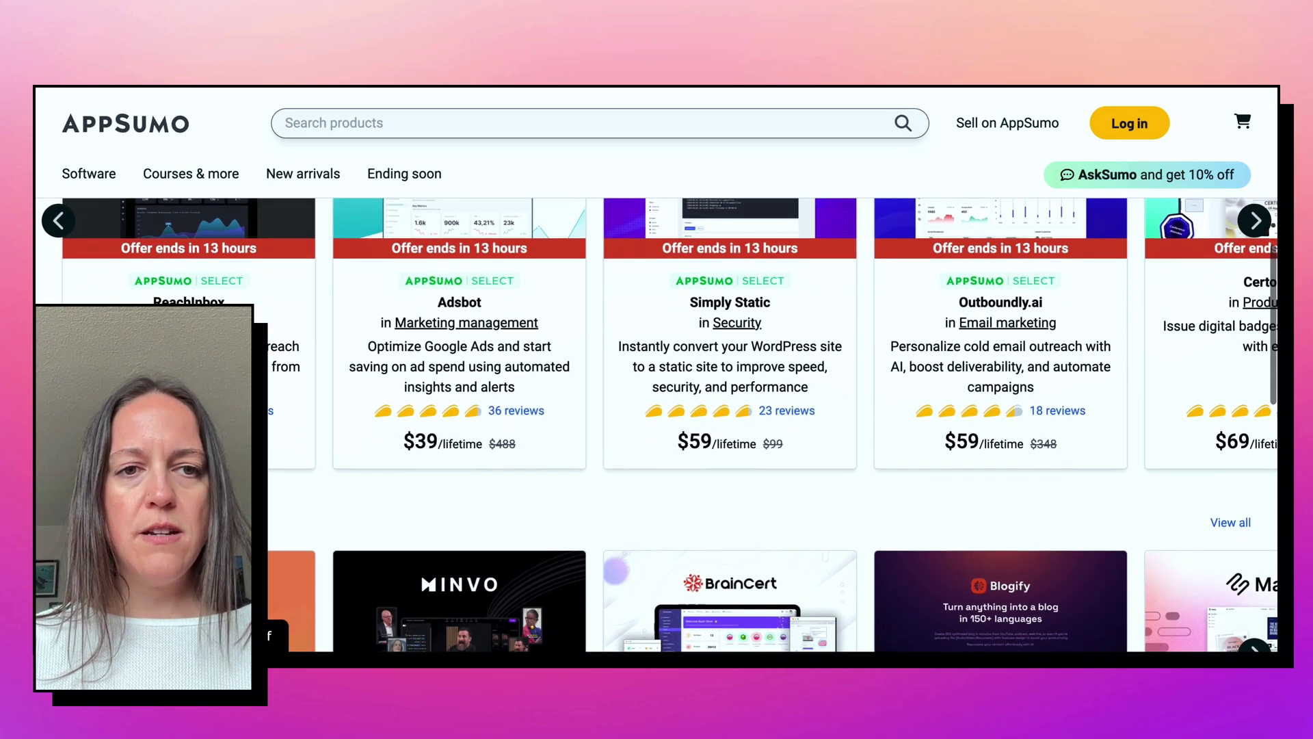
pyautogui.scroll(-4, 706, 425)
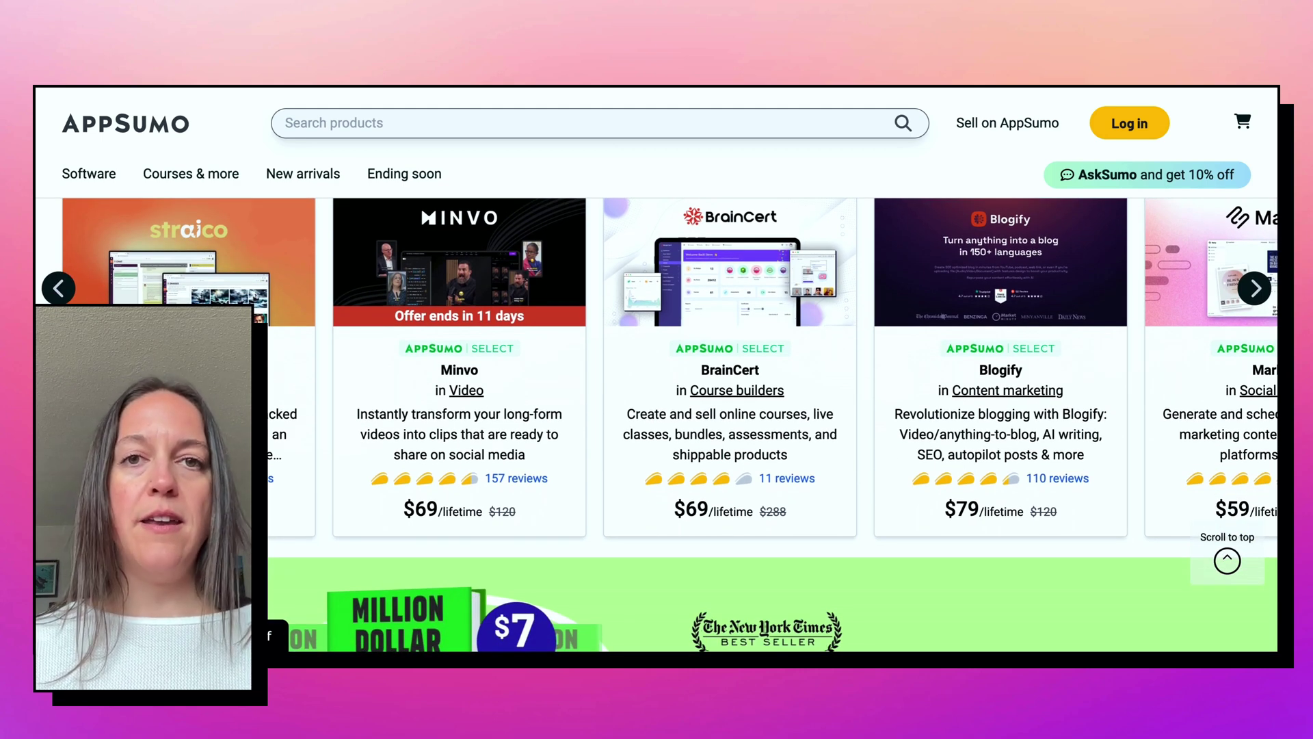
pyautogui.scroll(-5, 706, 424)
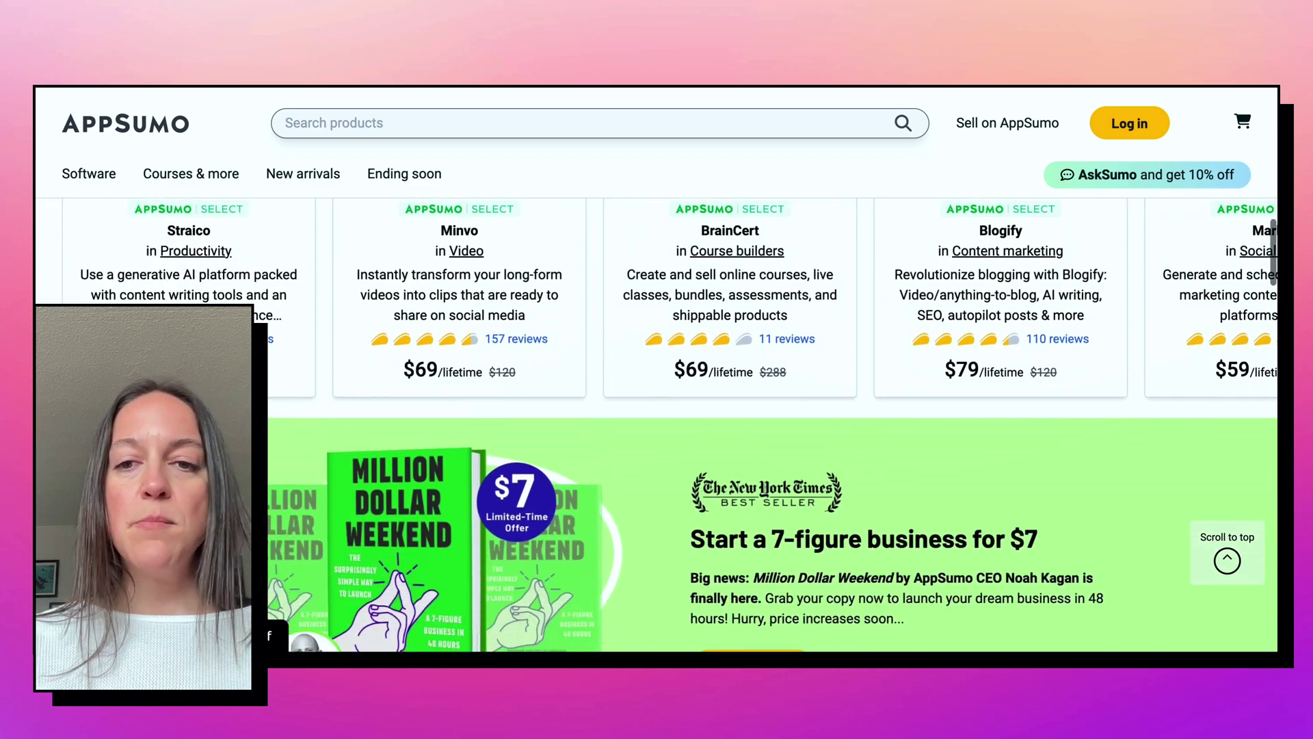
pyautogui.scroll(-4, 706, 424)
pyautogui.scroll(-4, 706, 425)
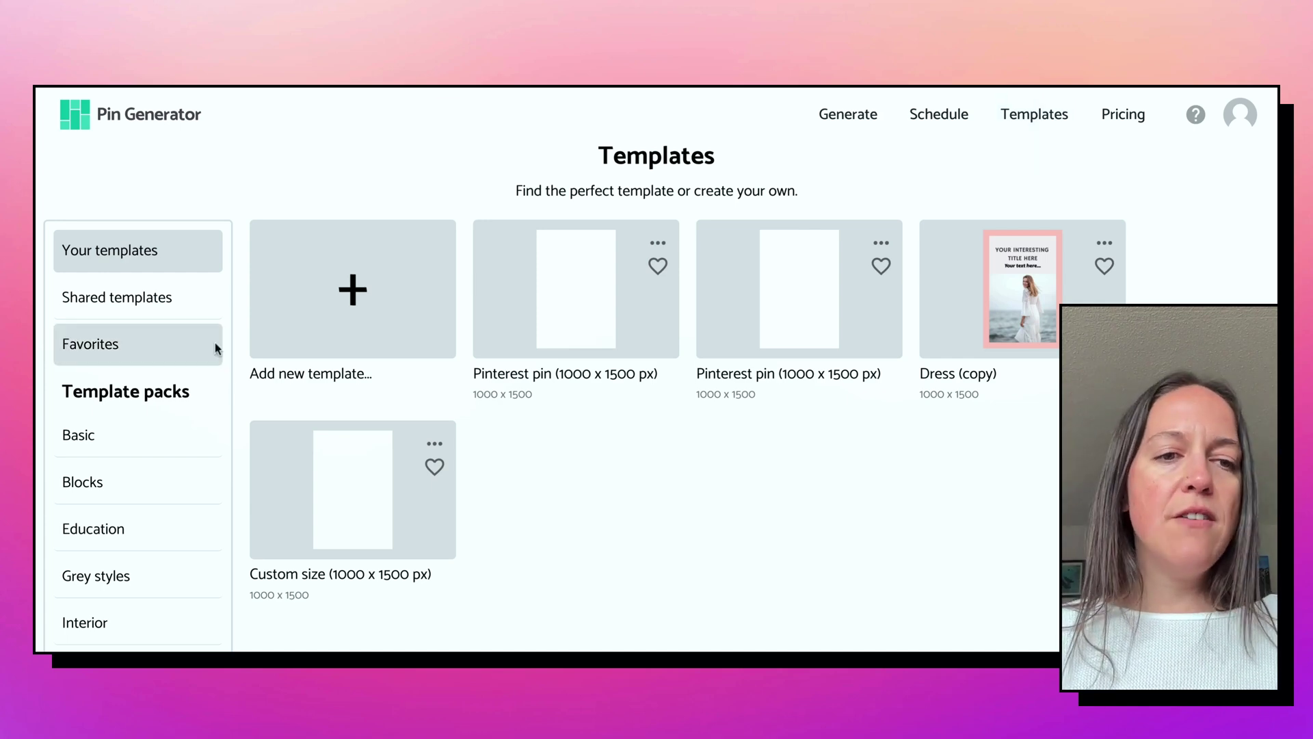
# - Browse the Basic and Minimalist template packs
pyautogui.scroll(-3, 132, 448)
pyautogui.click(133, 310)
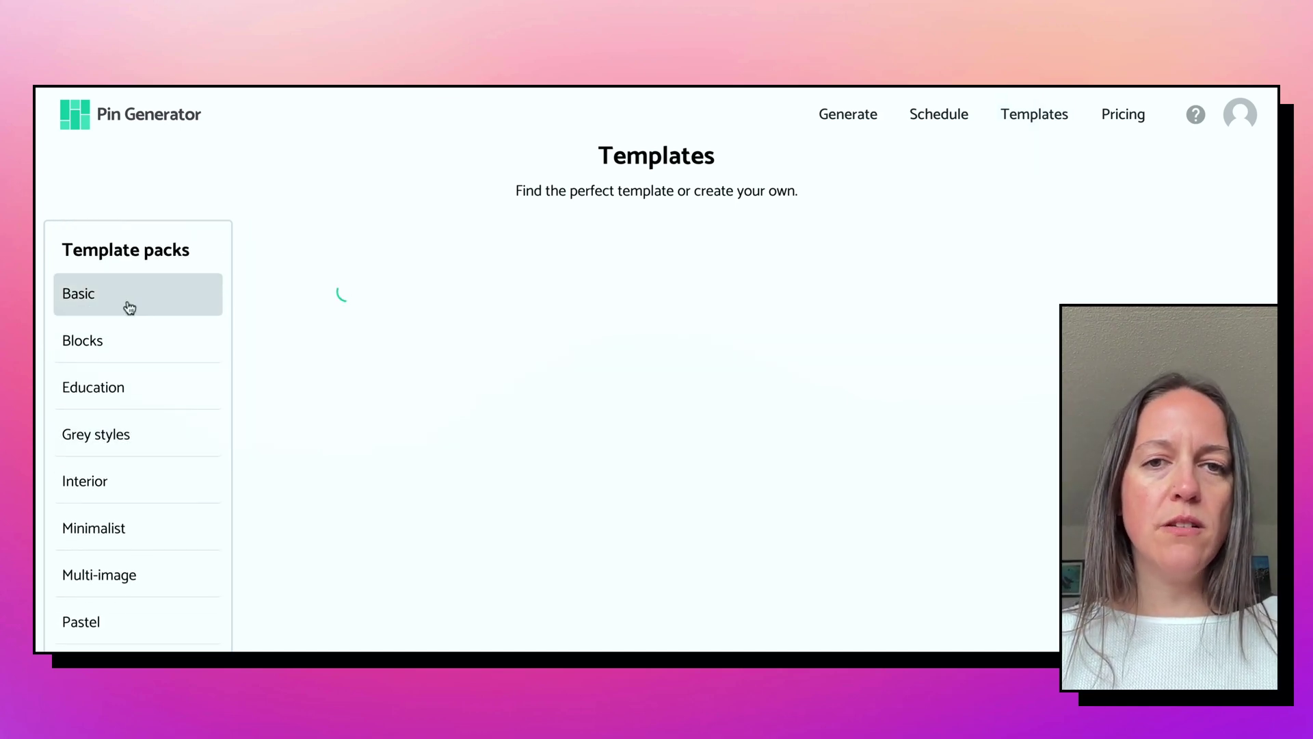
pyautogui.scroll(-10, 159, 363)
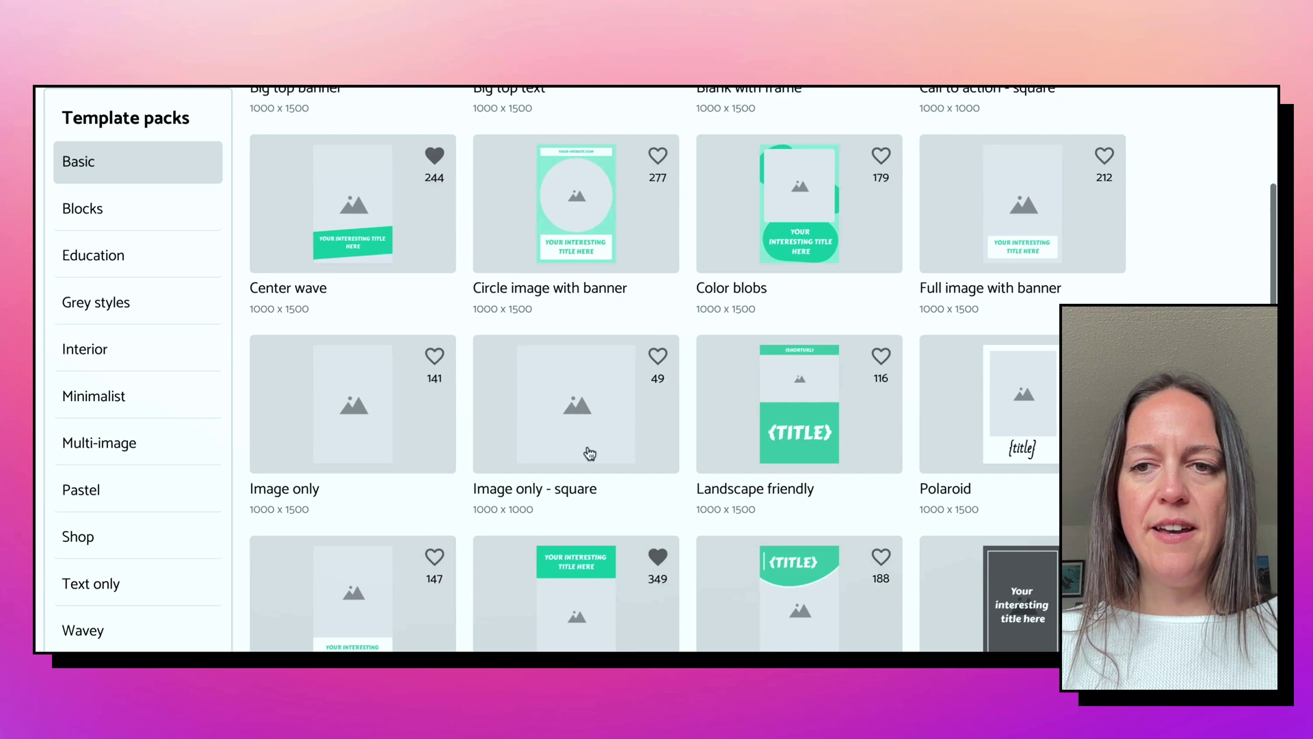
pyautogui.click(148, 294)
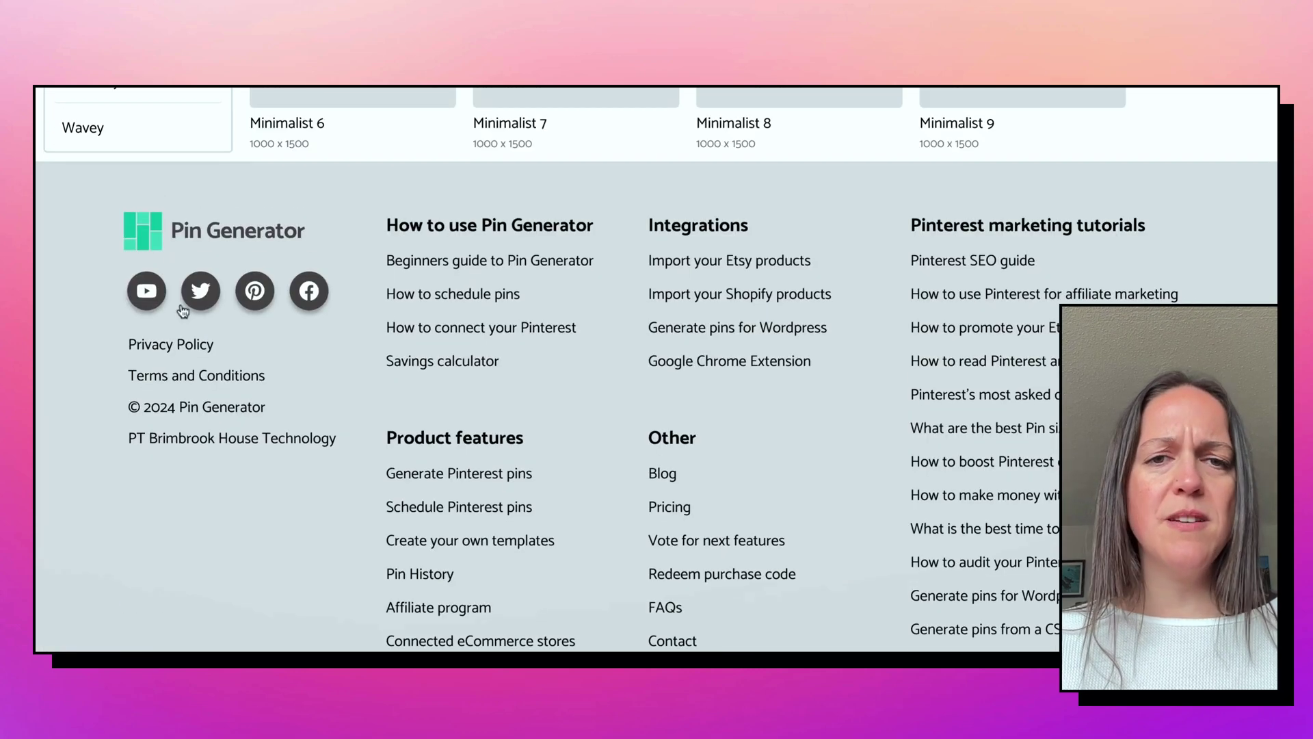
pyautogui.scroll(5, 493, 346)
pyautogui.scroll(3, 493, 372)
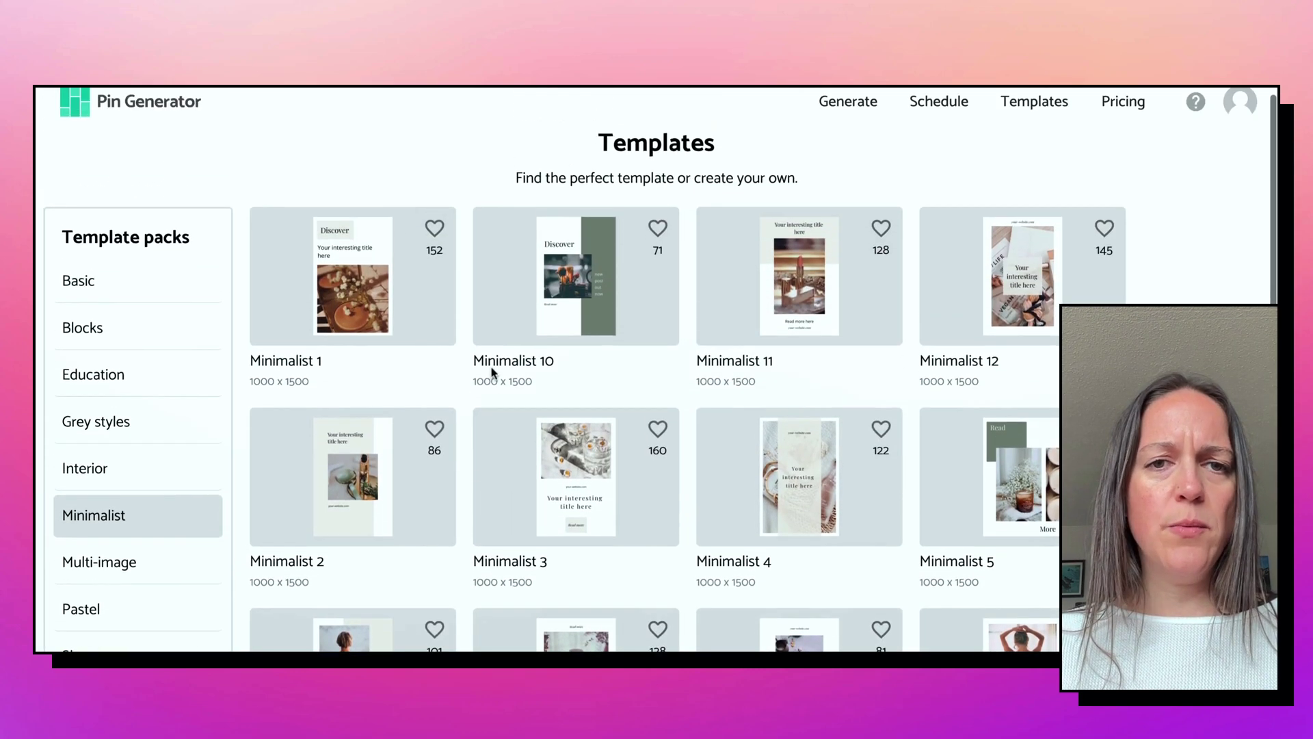
# - View the Multi-image pack, favourites and own templates, then add a new template
pyautogui.click(123, 574)
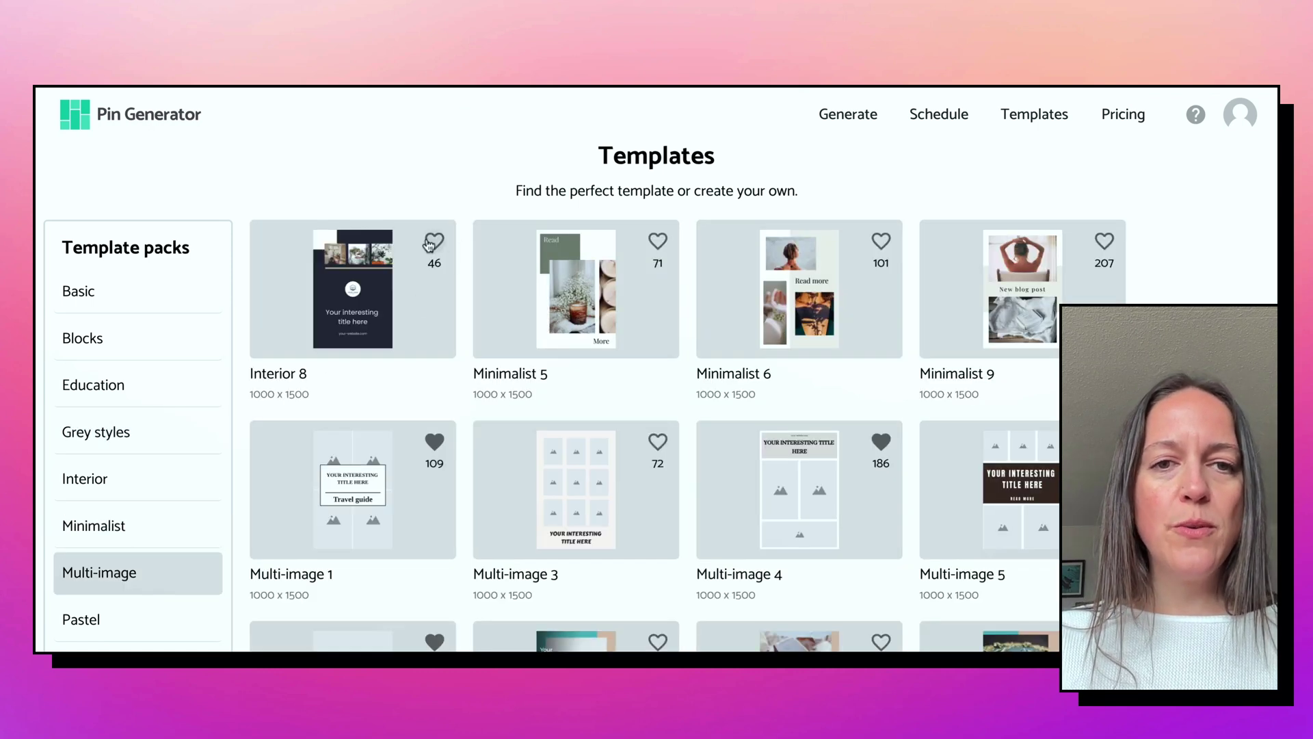
pyautogui.scroll(2, 114, 348)
pyautogui.click(96, 343)
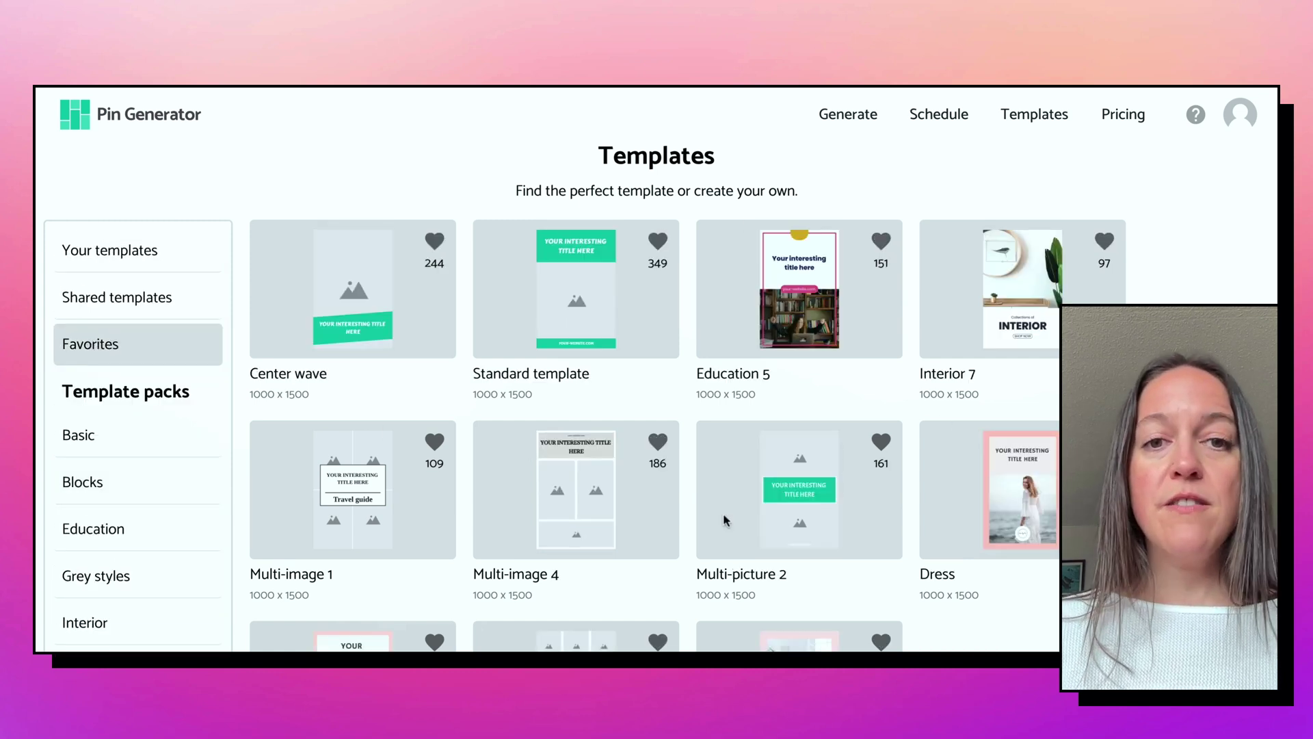
pyautogui.click(124, 260)
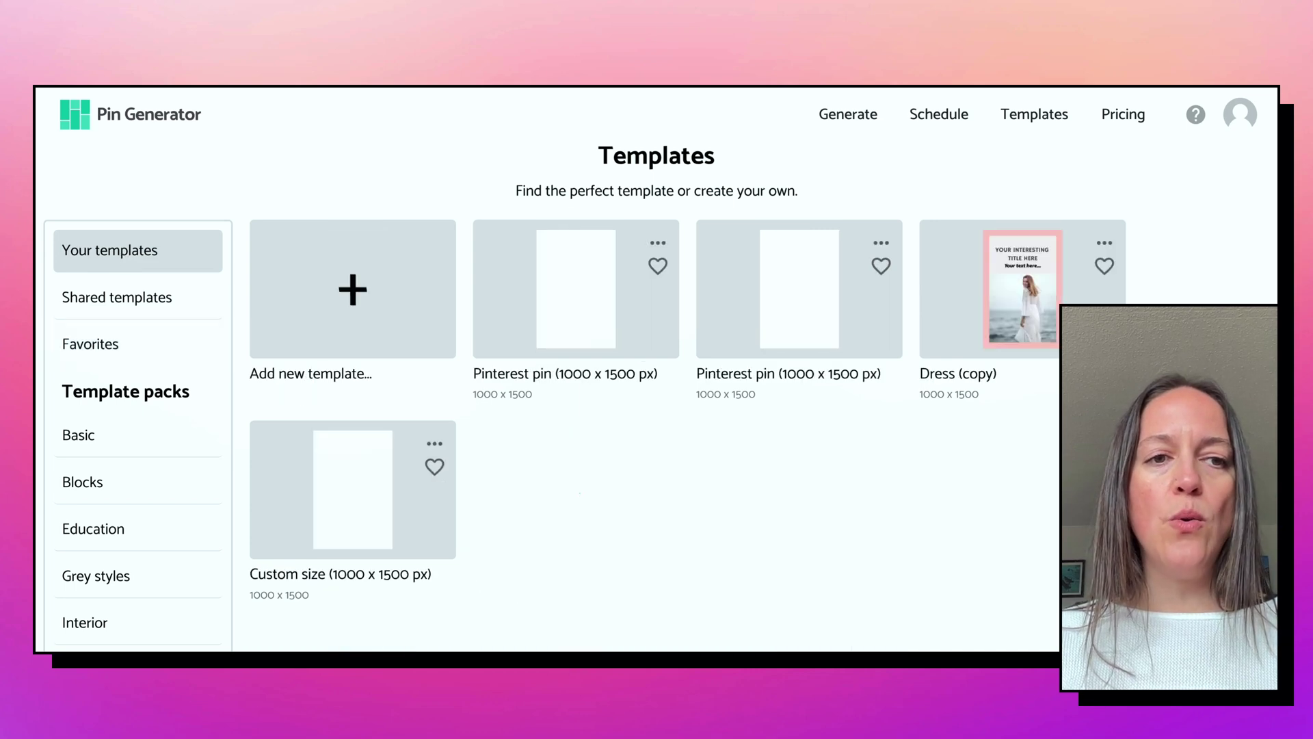
pyautogui.click(352, 303)
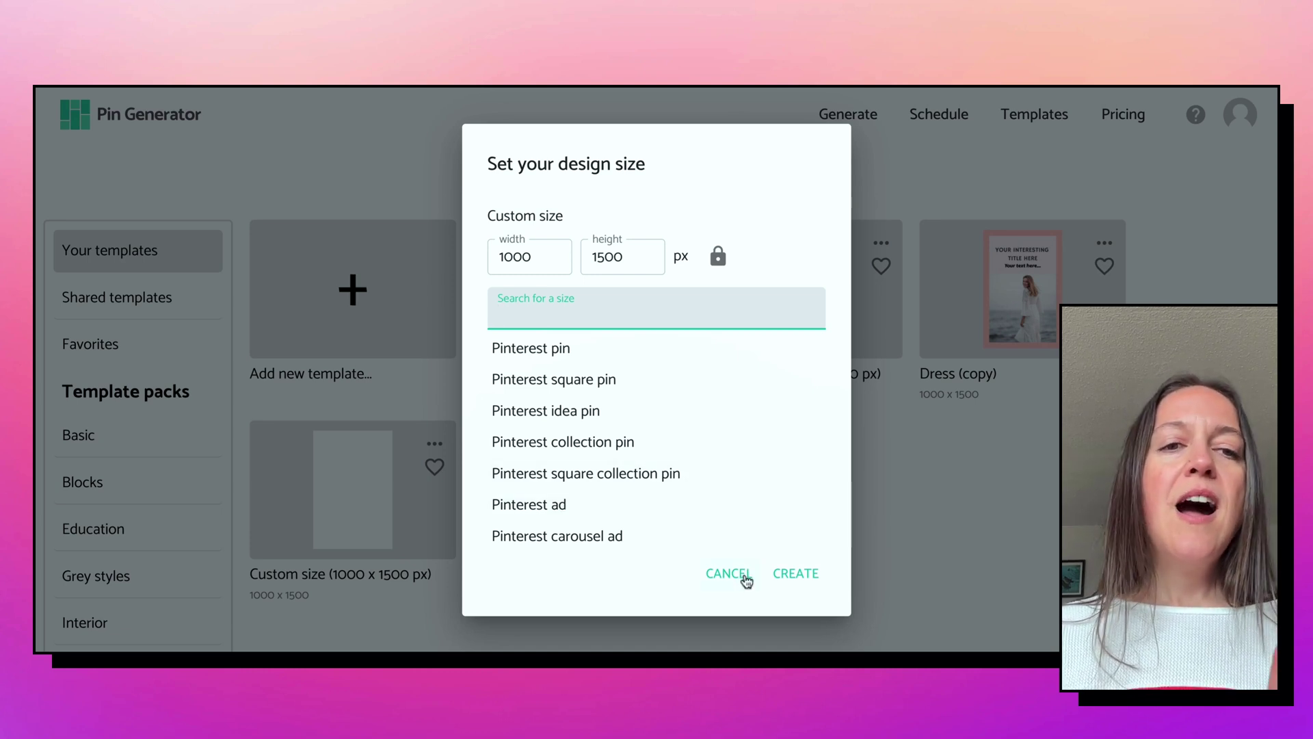
# - Create a blank 1000 x 1500 px Pinterest pin template in the editor
pyautogui.click(572, 351)
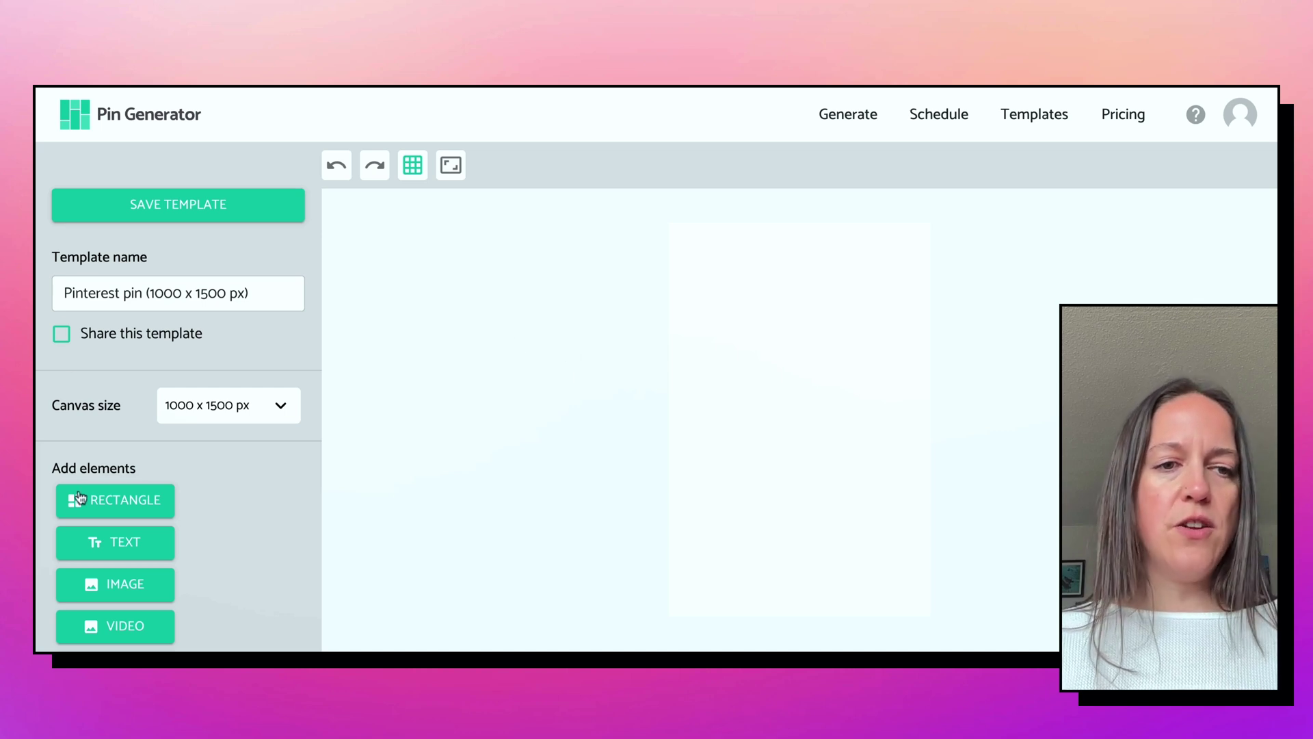
pyautogui.scroll(-2, 428, 433)
pyautogui.scroll(2, 429, 434)
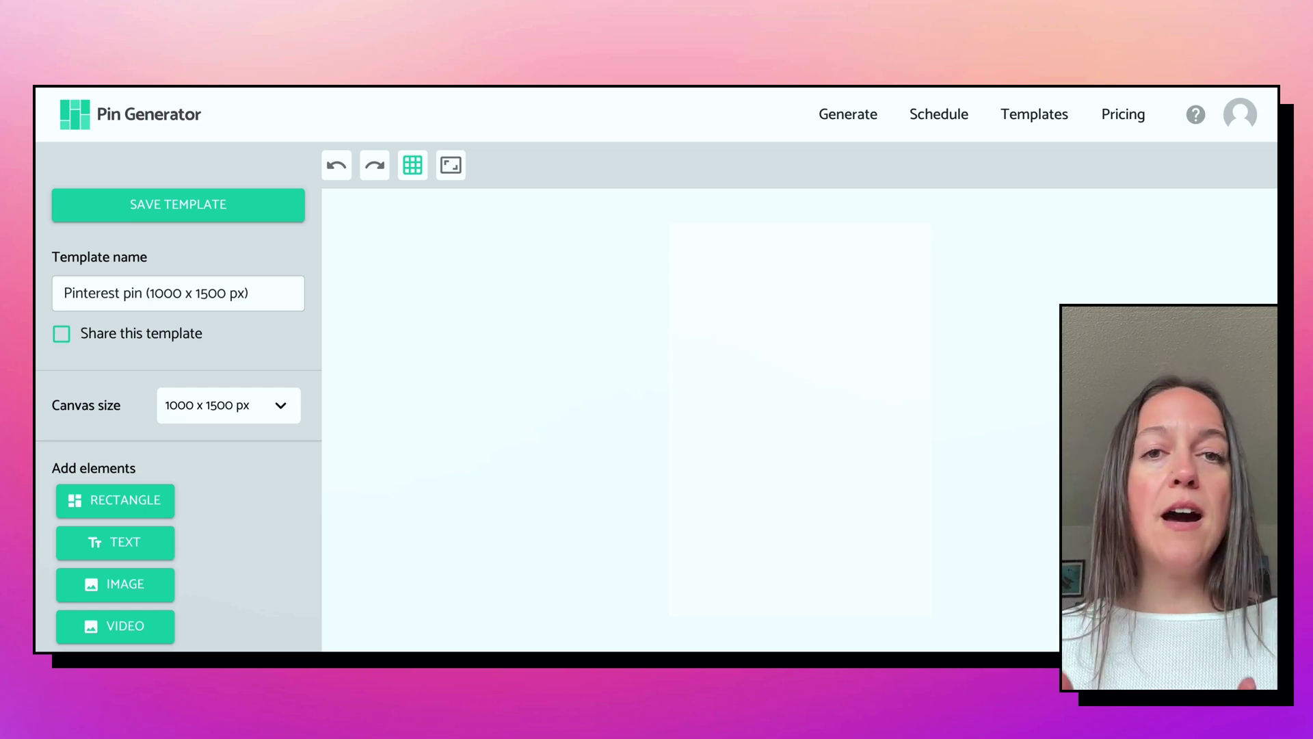
# - In the Generate workspace, replace the URL with the 3-day Ubud itinerary post, requesting 12 pins
pyautogui.click(177, 119)
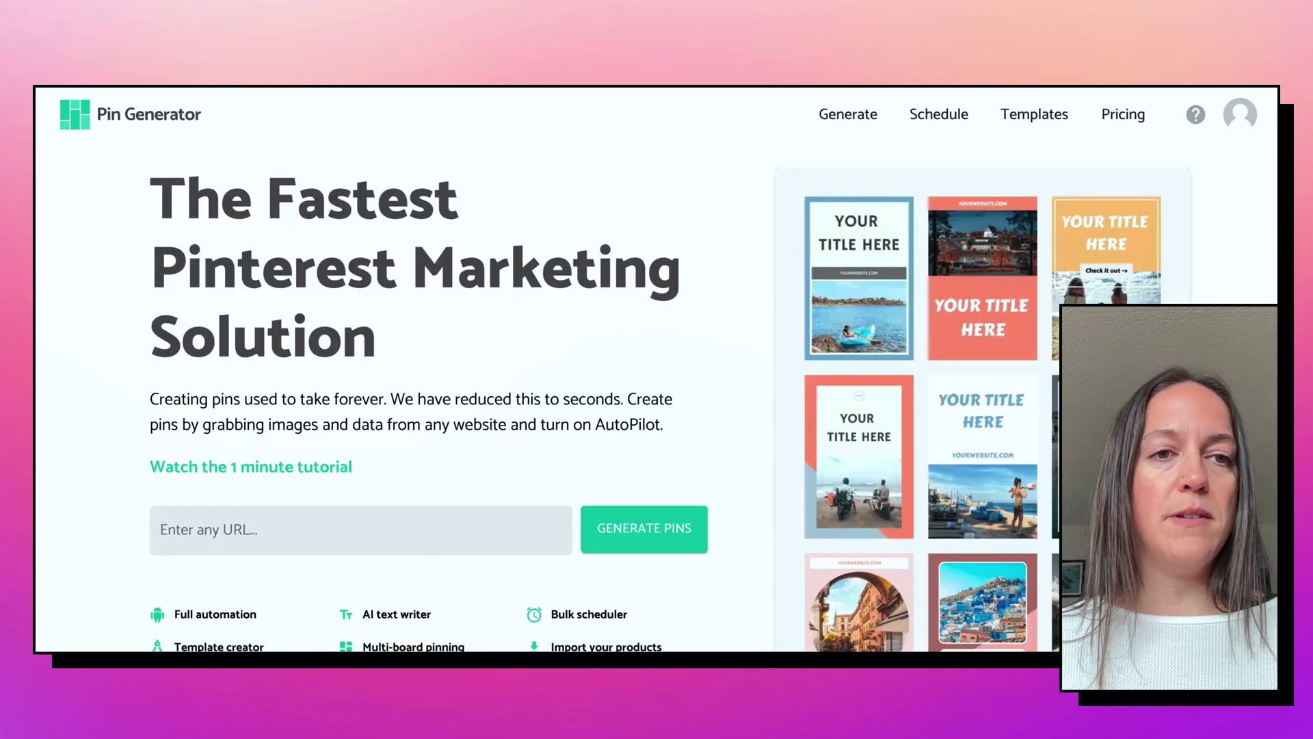
pyautogui.click(842, 118)
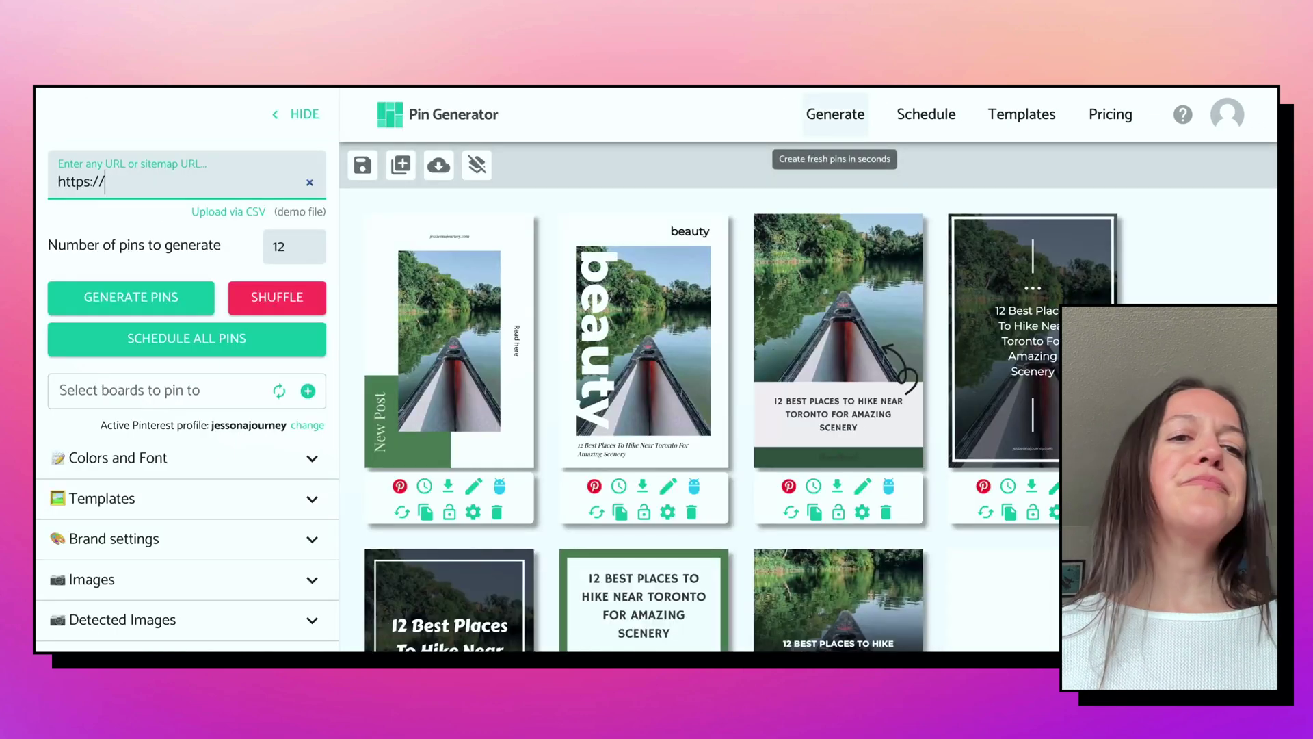
pyautogui.tripleClick(166, 186)
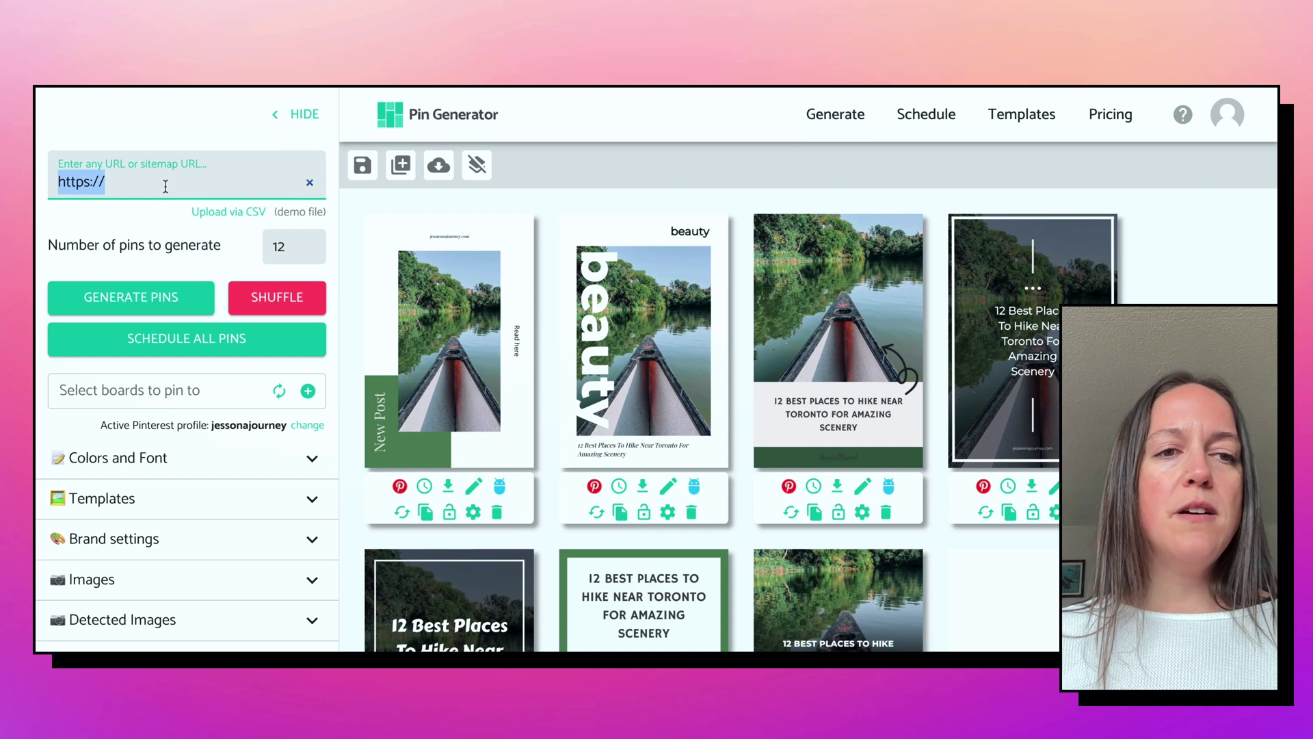
pyautogui.press('BackSpace')
pyautogui.hotkey('ctrl', 'v')
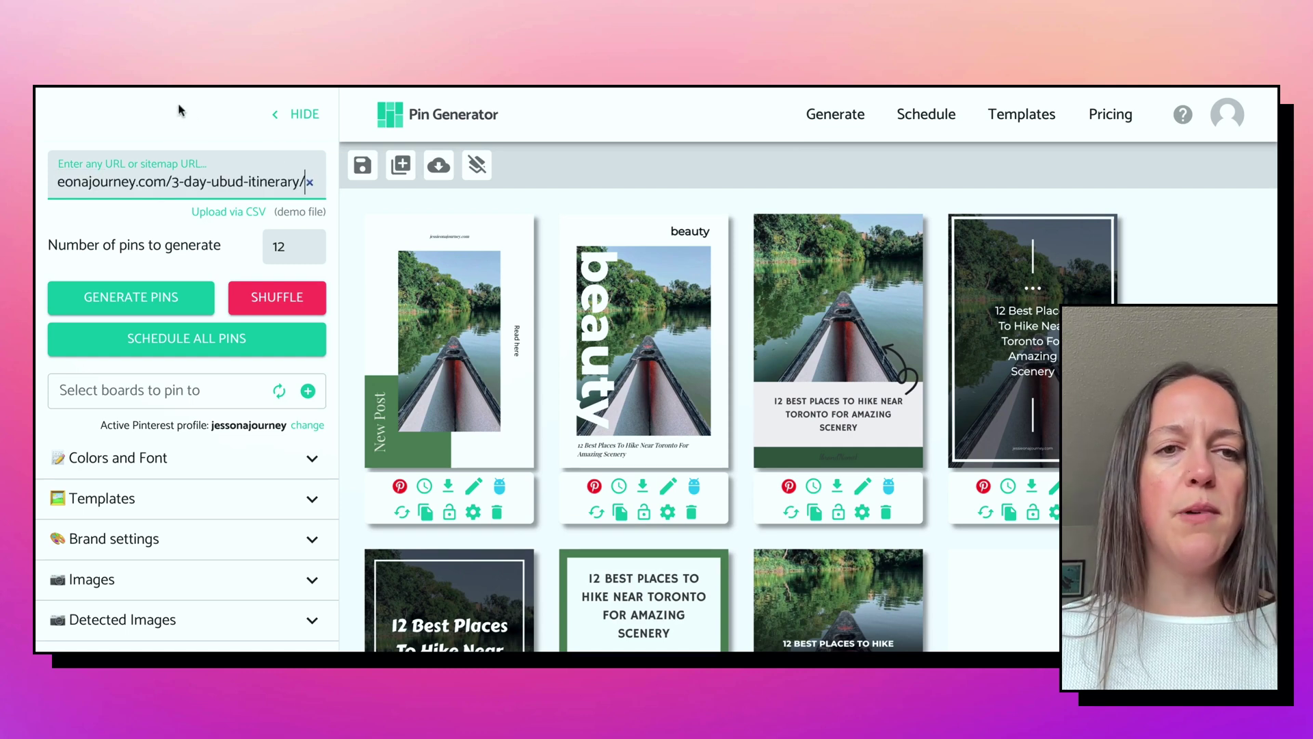
pyautogui.click(284, 249)
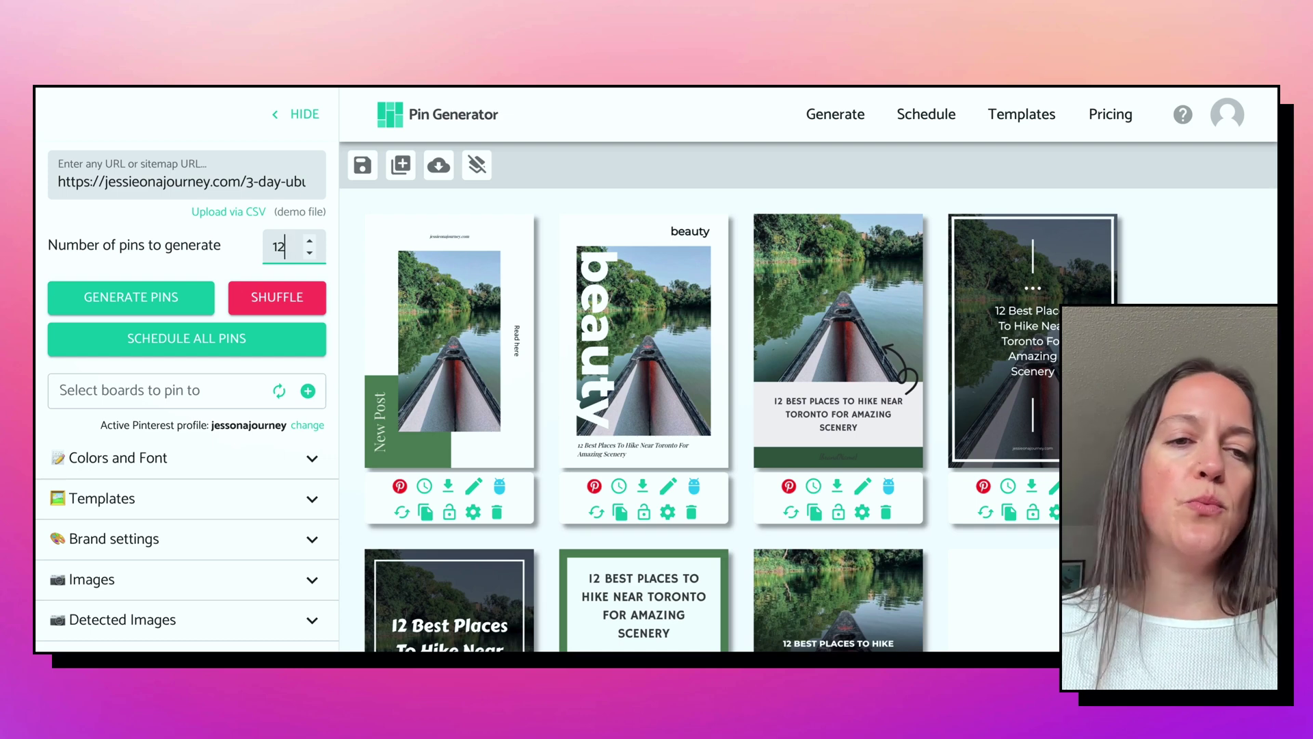
# - Generate pins from the itinerary post, picking the monkey, gazebo, jungle pool and infinity pool photos
pyautogui.click(152, 304)
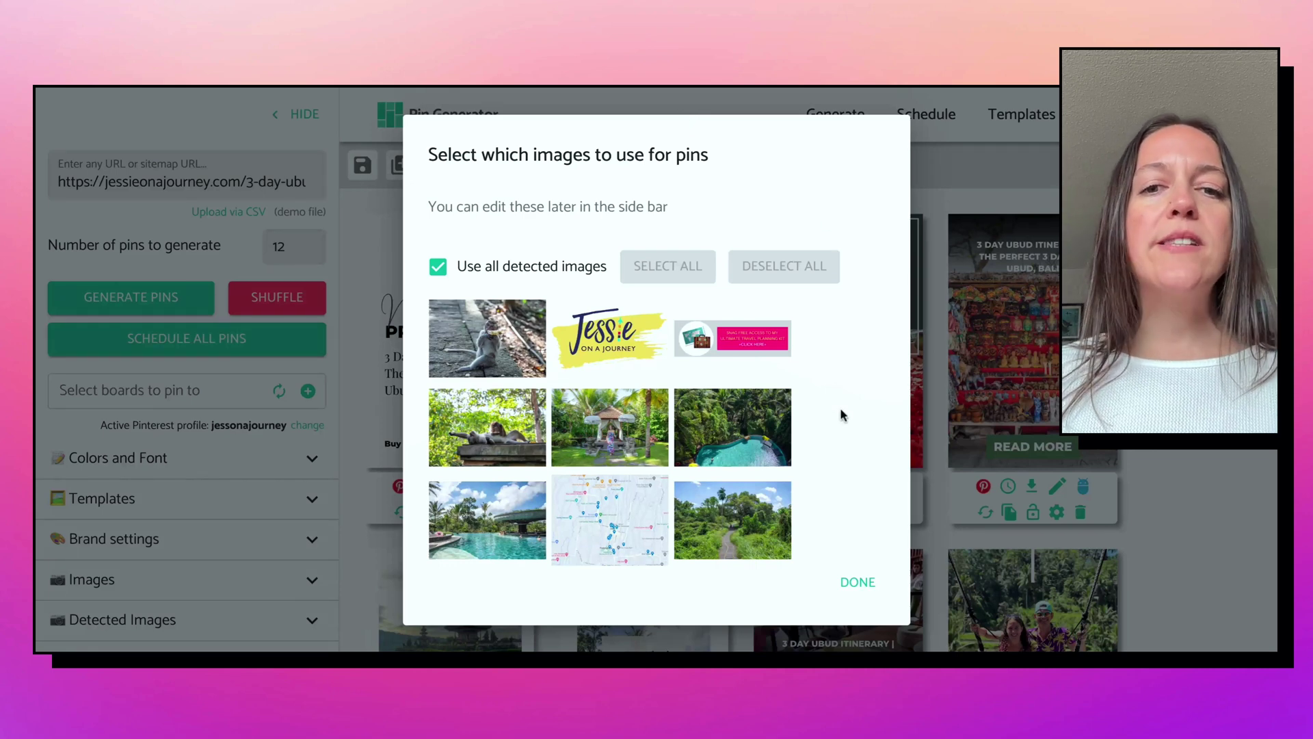
pyautogui.scroll(-1, 705, 384)
pyautogui.scroll(1, 615, 370)
pyautogui.click(509, 338)
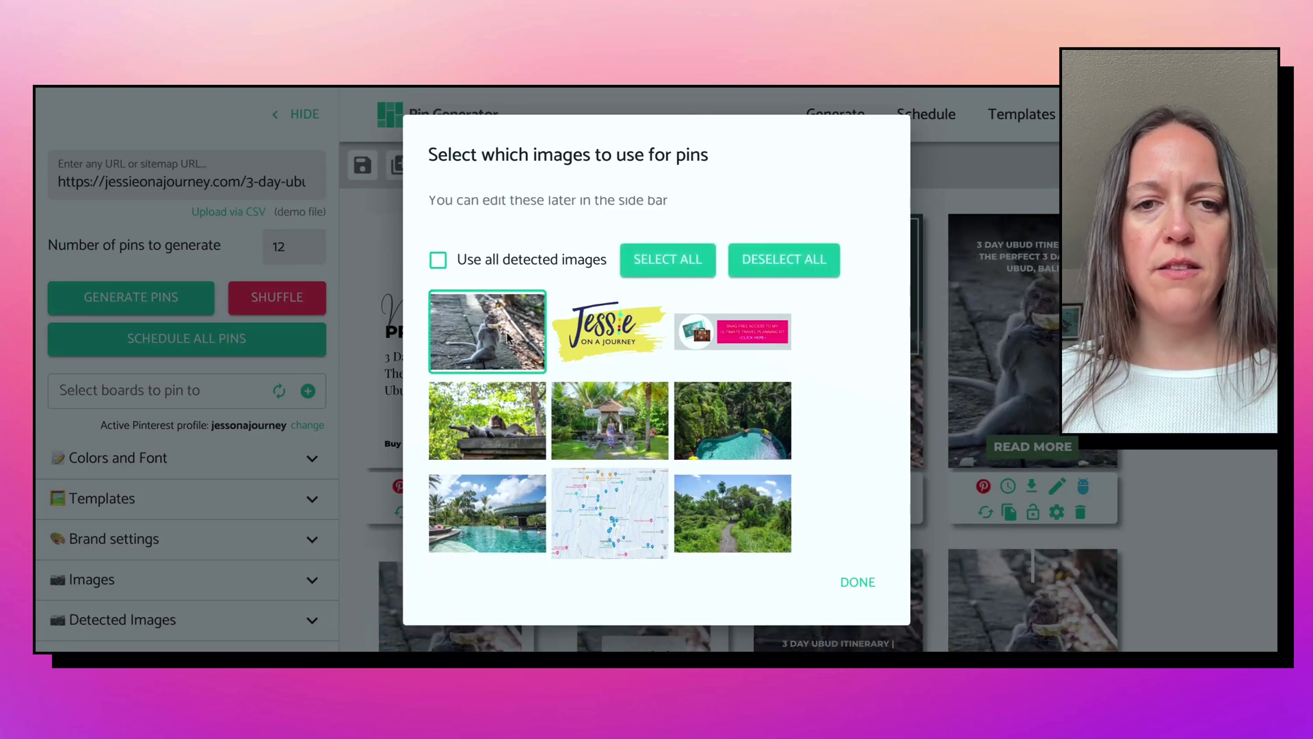
pyautogui.scroll(-1, 618, 434)
pyautogui.click(628, 390)
pyautogui.click(756, 381)
pyautogui.click(513, 472)
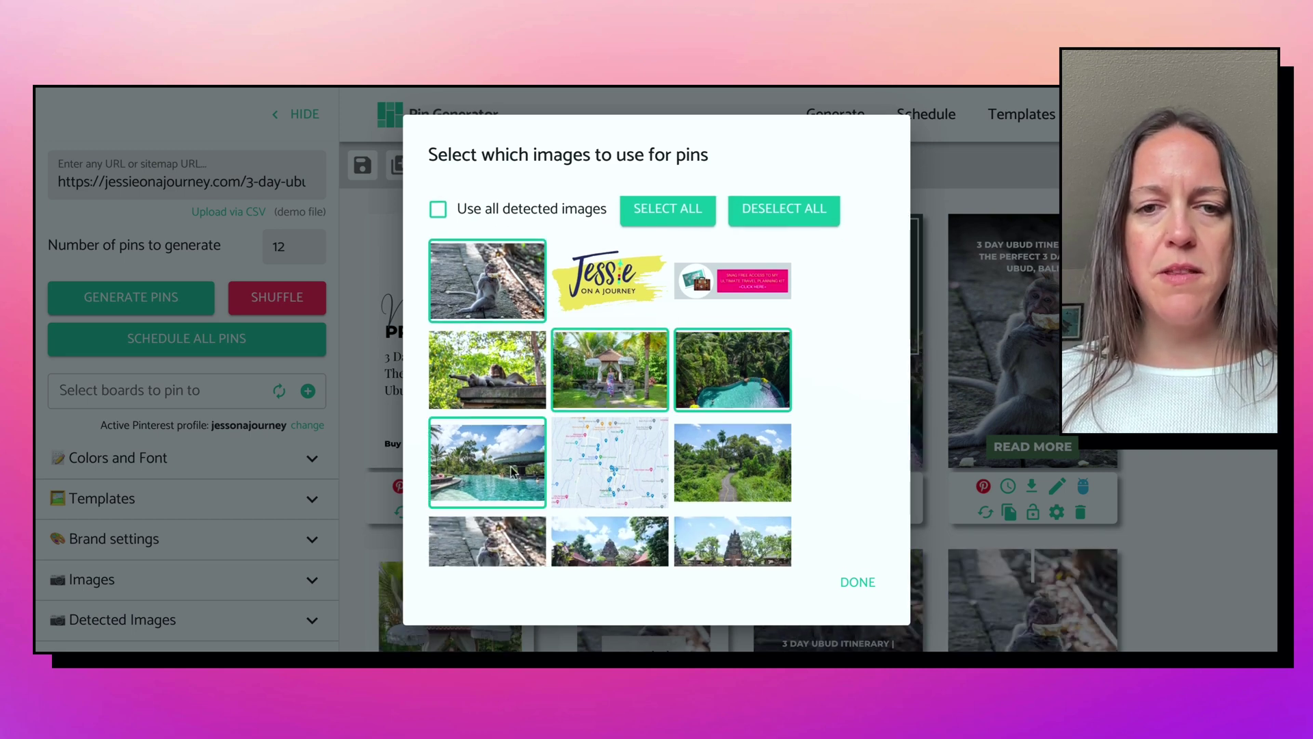
# - Add the two temple photos and regenerate the pins with the chosen images
pyautogui.scroll(-3, 513, 472)
pyautogui.scroll(4, 507, 407)
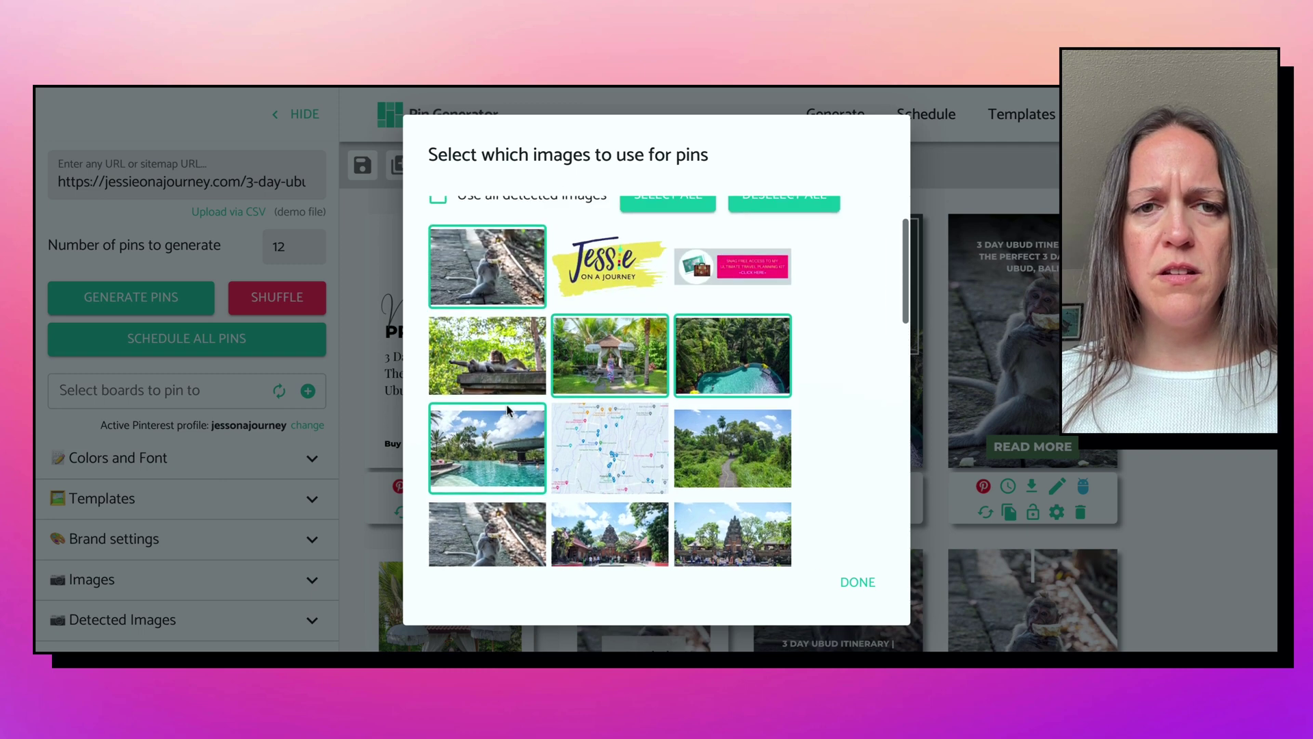
pyautogui.scroll(-5, 595, 390)
pyautogui.click(602, 381)
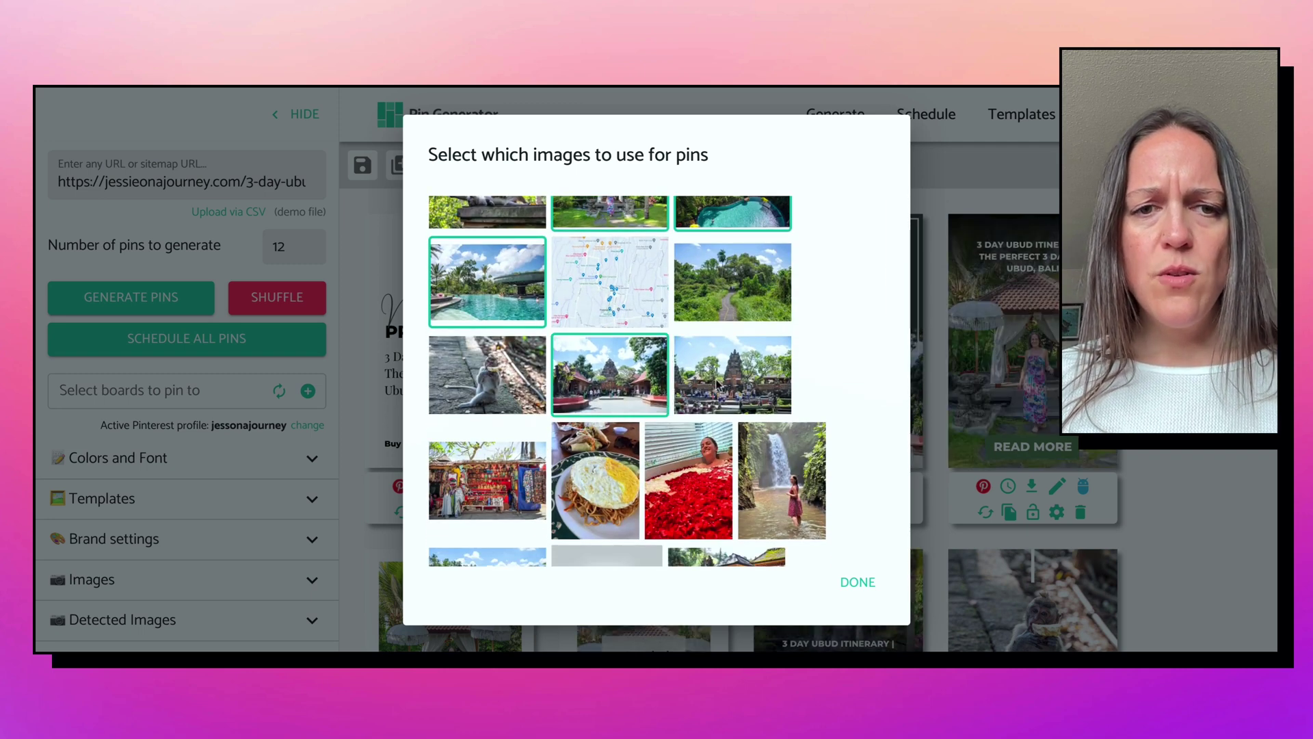
pyautogui.click(726, 378)
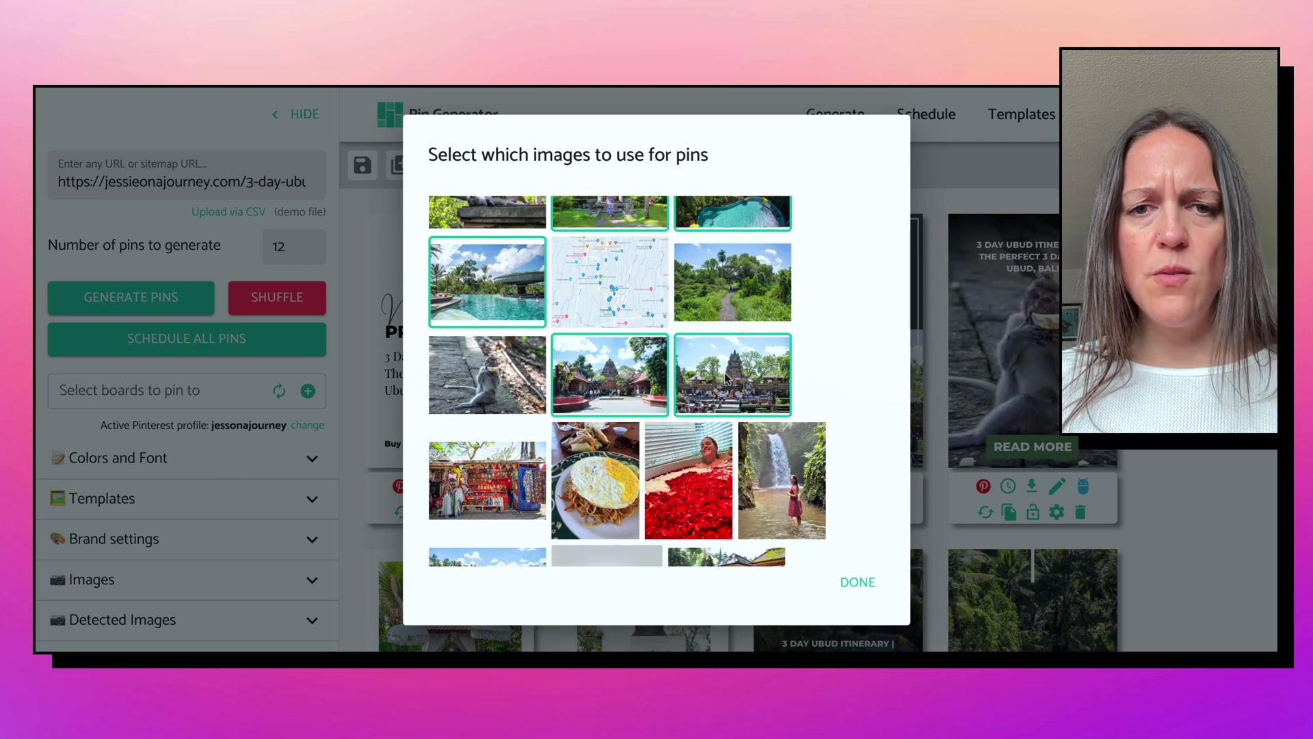
pyautogui.click(860, 586)
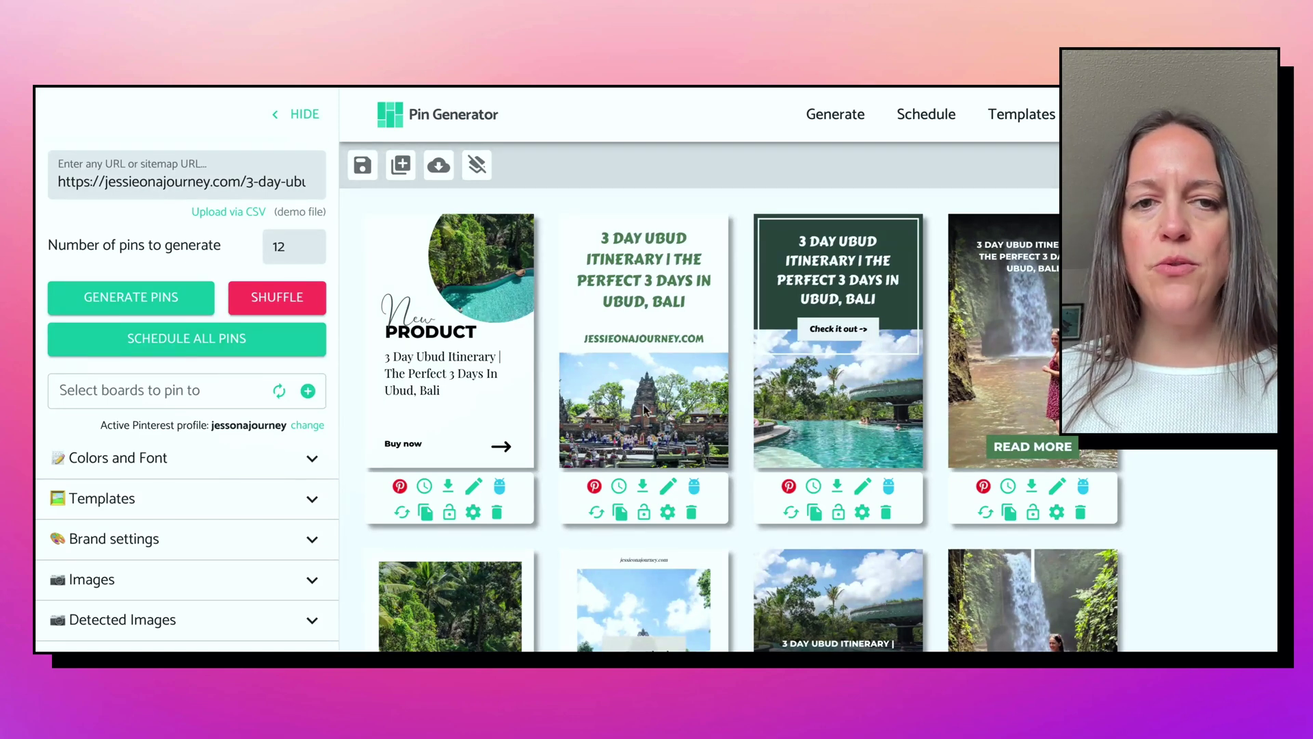
# - Open the second pin's AI options and expand Colors and Font, showing the green palette
pyautogui.click(695, 485)
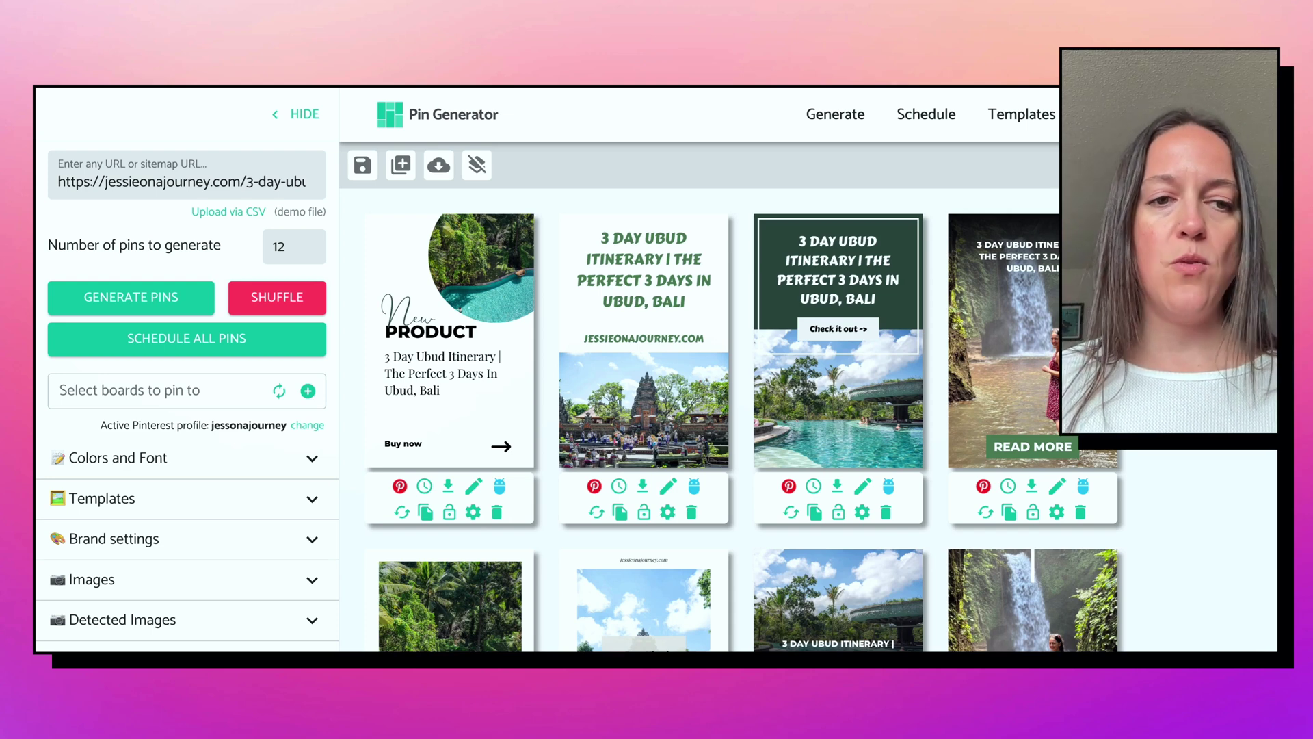
pyautogui.scroll(-3, 192, 522)
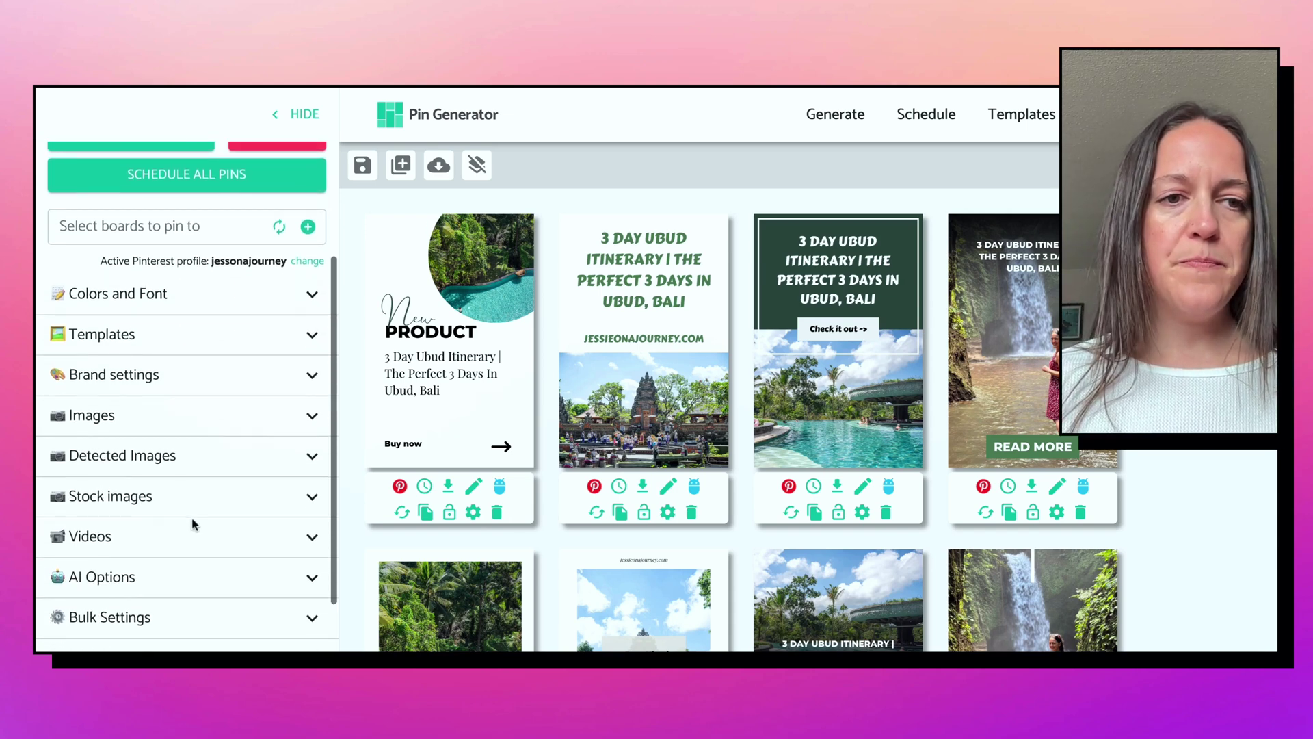
pyautogui.click(312, 281)
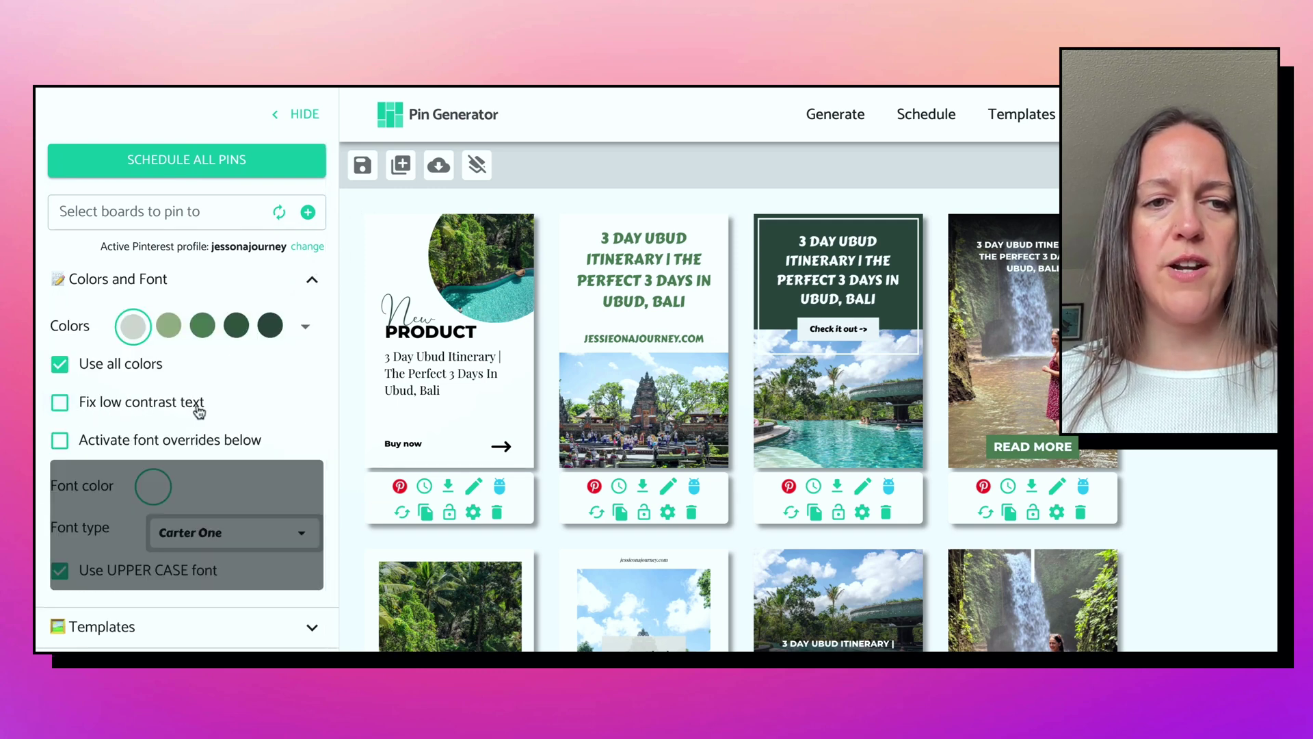
# - Set two palette colours to pink F30078 via the hex field
pyautogui.click(128, 280)
pyautogui.click(127, 280)
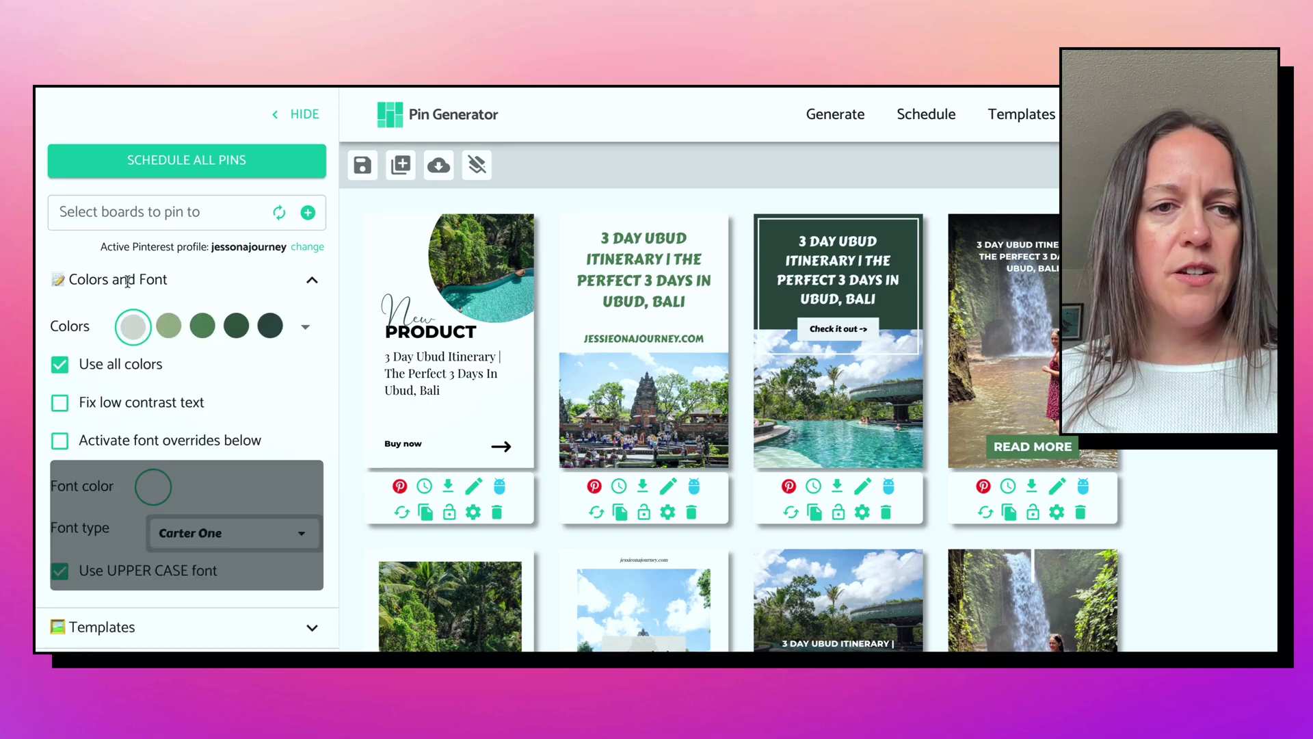
pyautogui.click(133, 327)
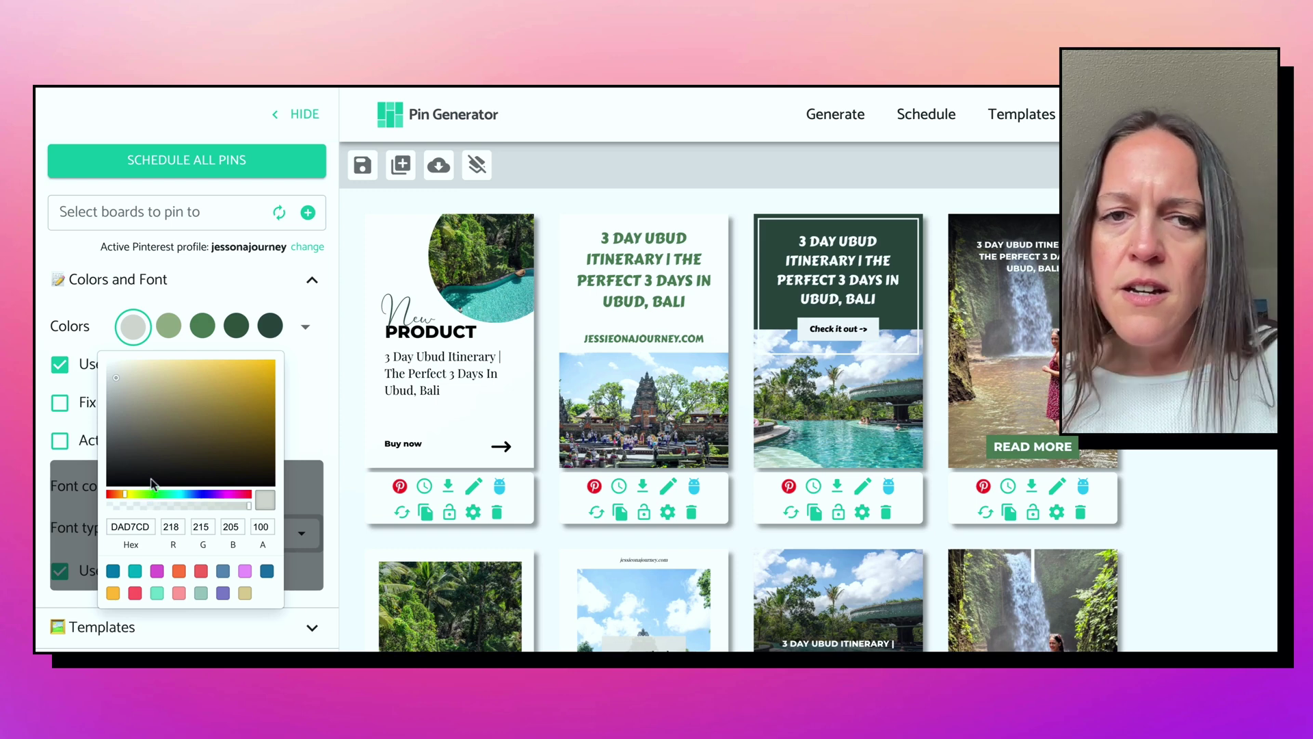
pyautogui.click(233, 333)
pyautogui.click(236, 326)
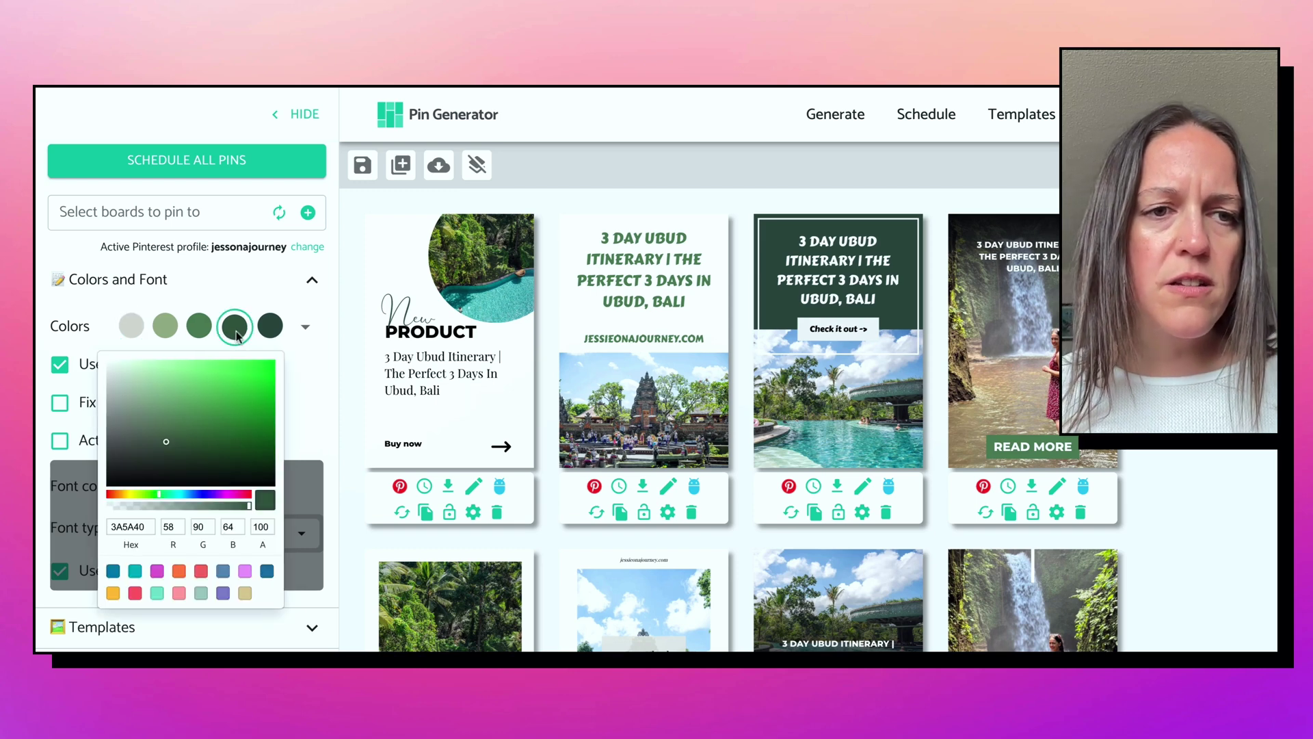
pyautogui.doubleClick(132, 527)
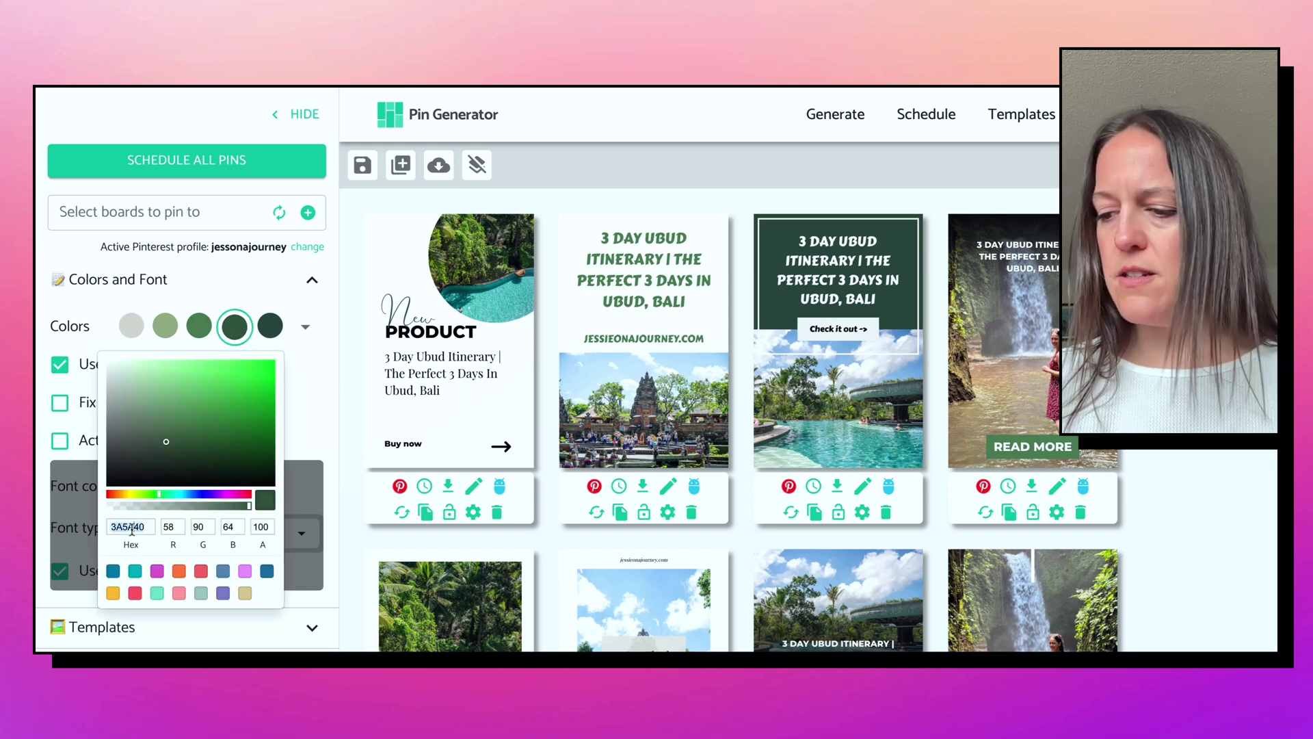
pyautogui.press('BackSpace')
pyautogui.write('f30078')
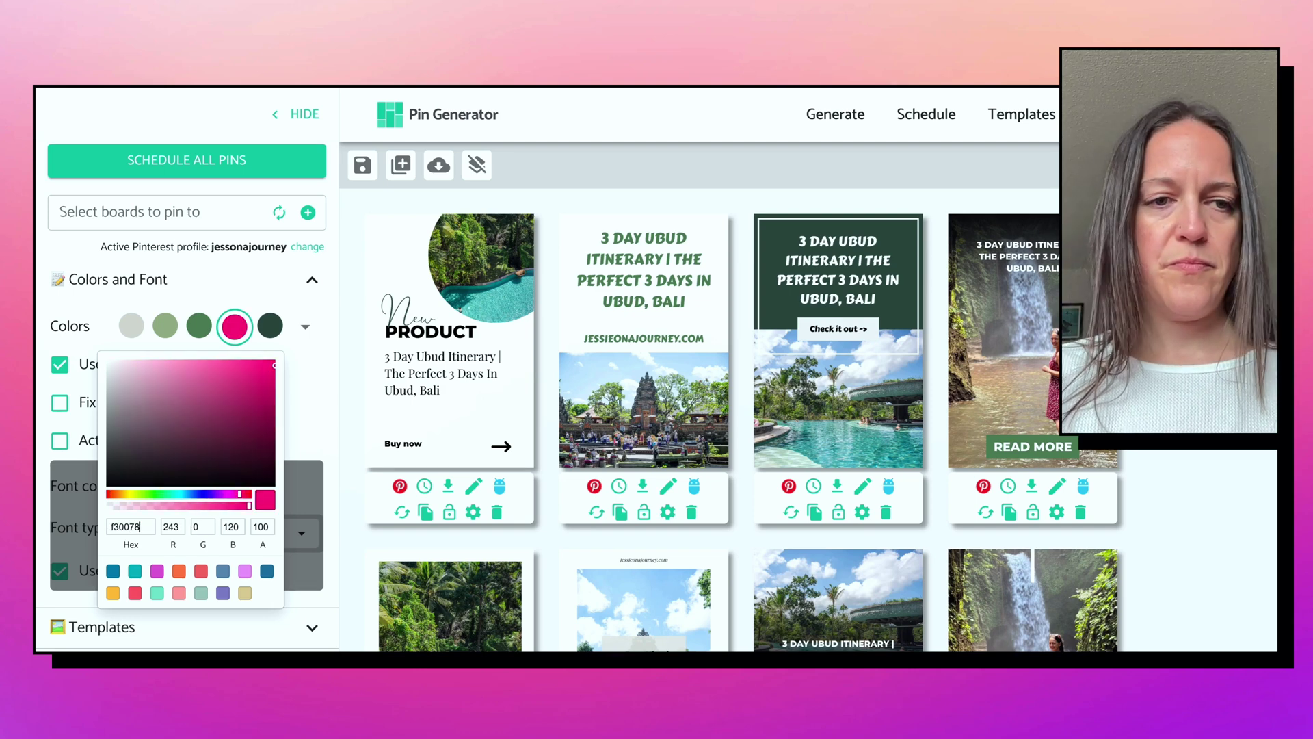
pyautogui.click(202, 321)
pyautogui.scroll(1, 139, 554)
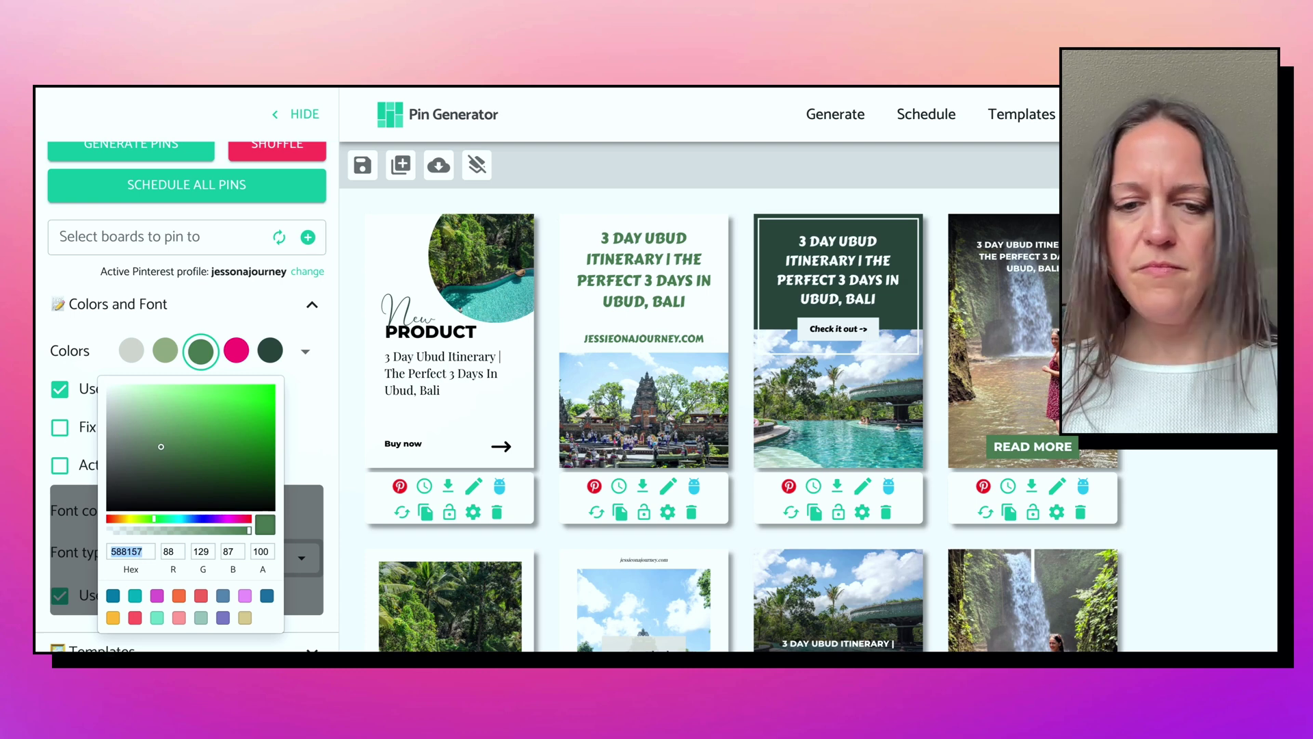
pyautogui.write('f30')
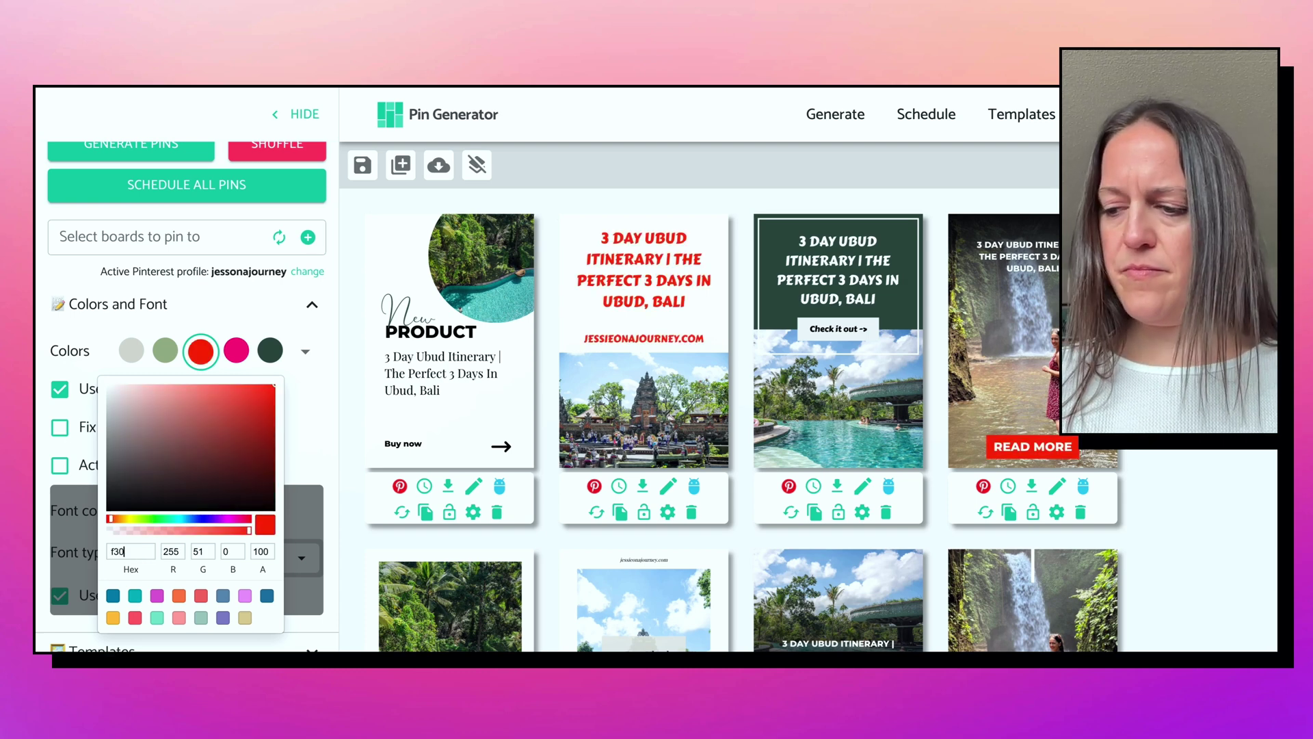
pyautogui.write('078')
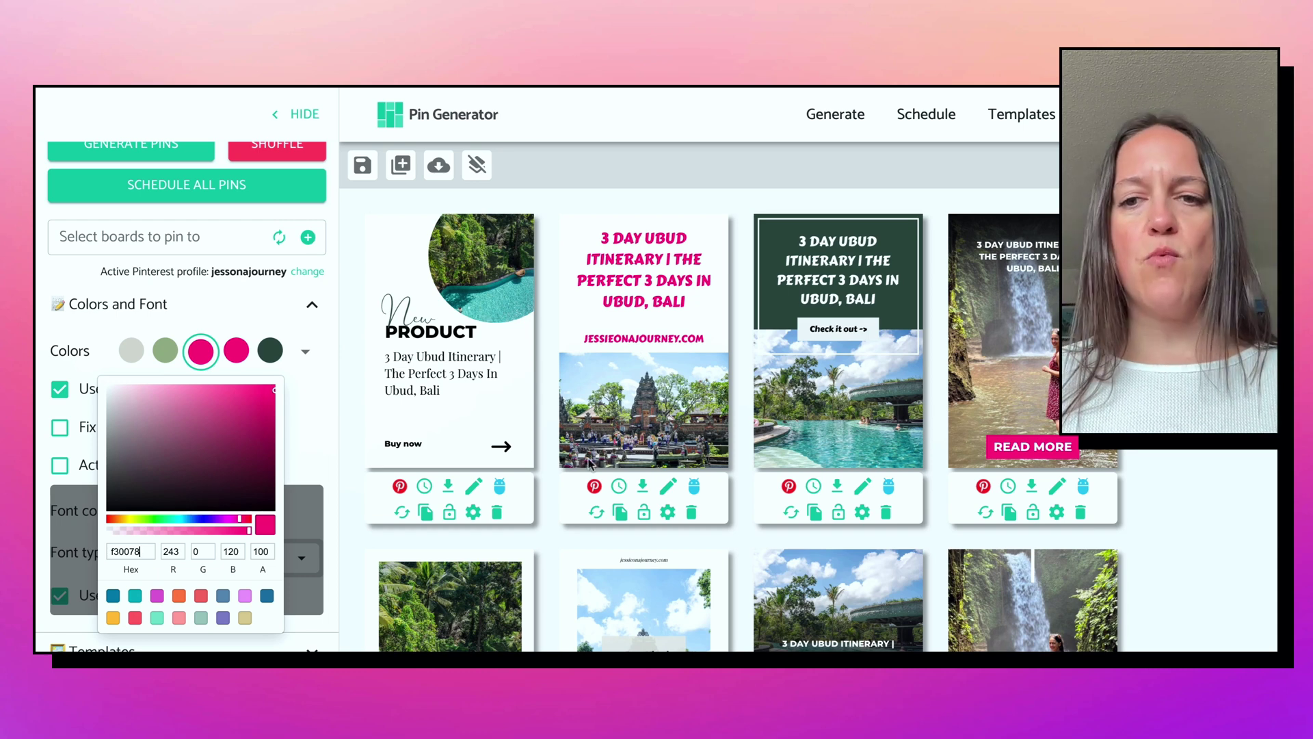
# - Set the remaining palette colours to preset blue 0081A7, lilac and pure black
pyautogui.click(167, 352)
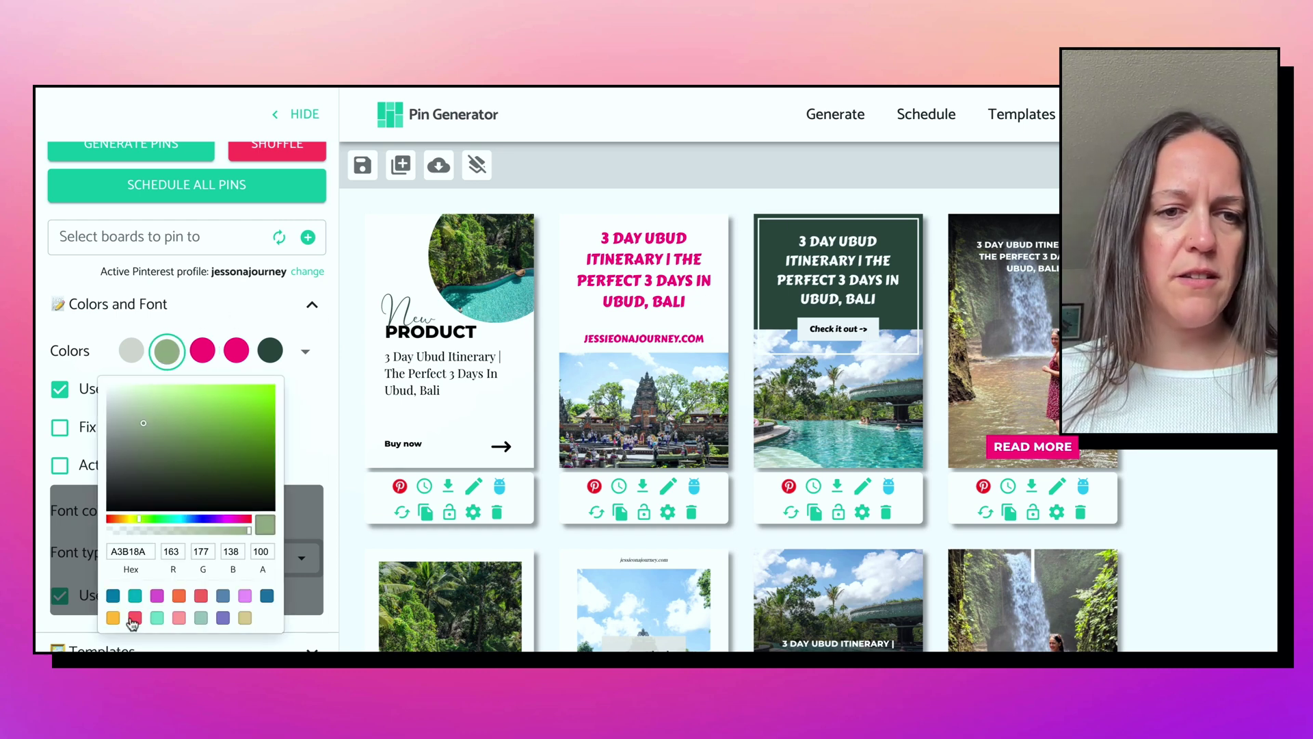
pyautogui.click(113, 596)
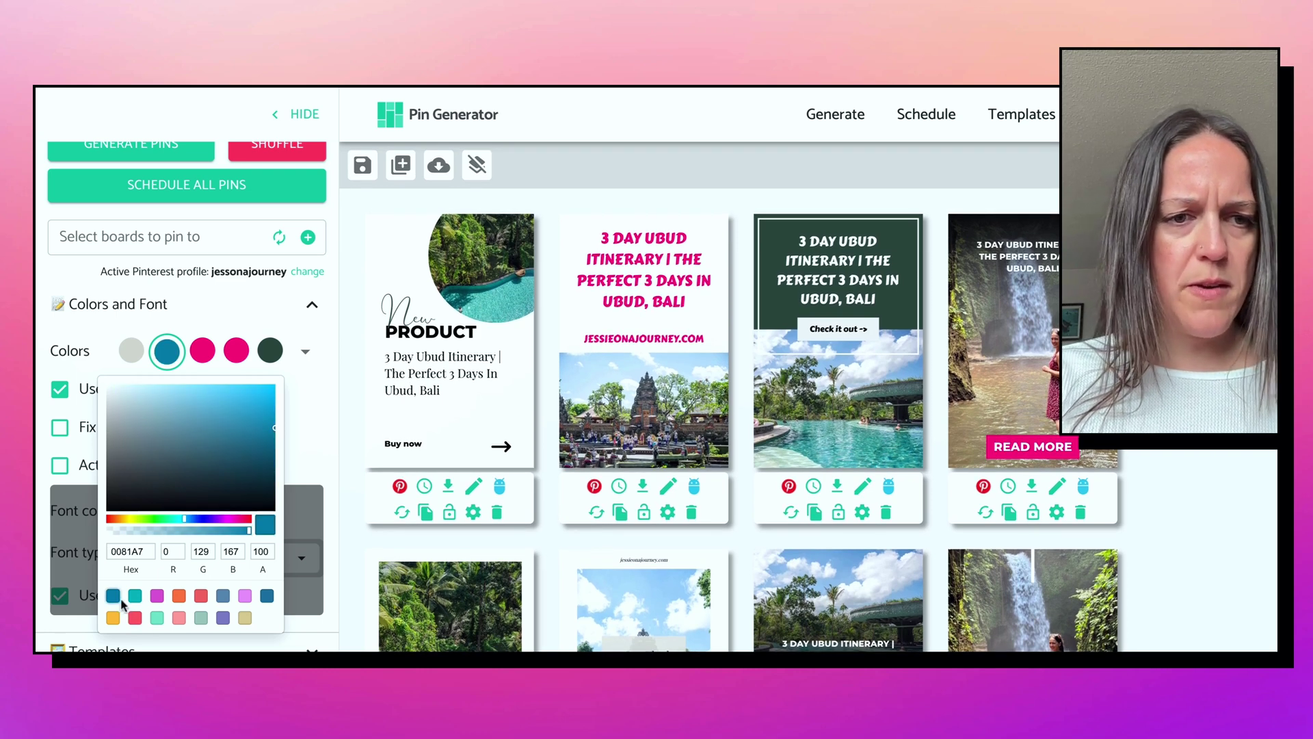
pyautogui.click(127, 362)
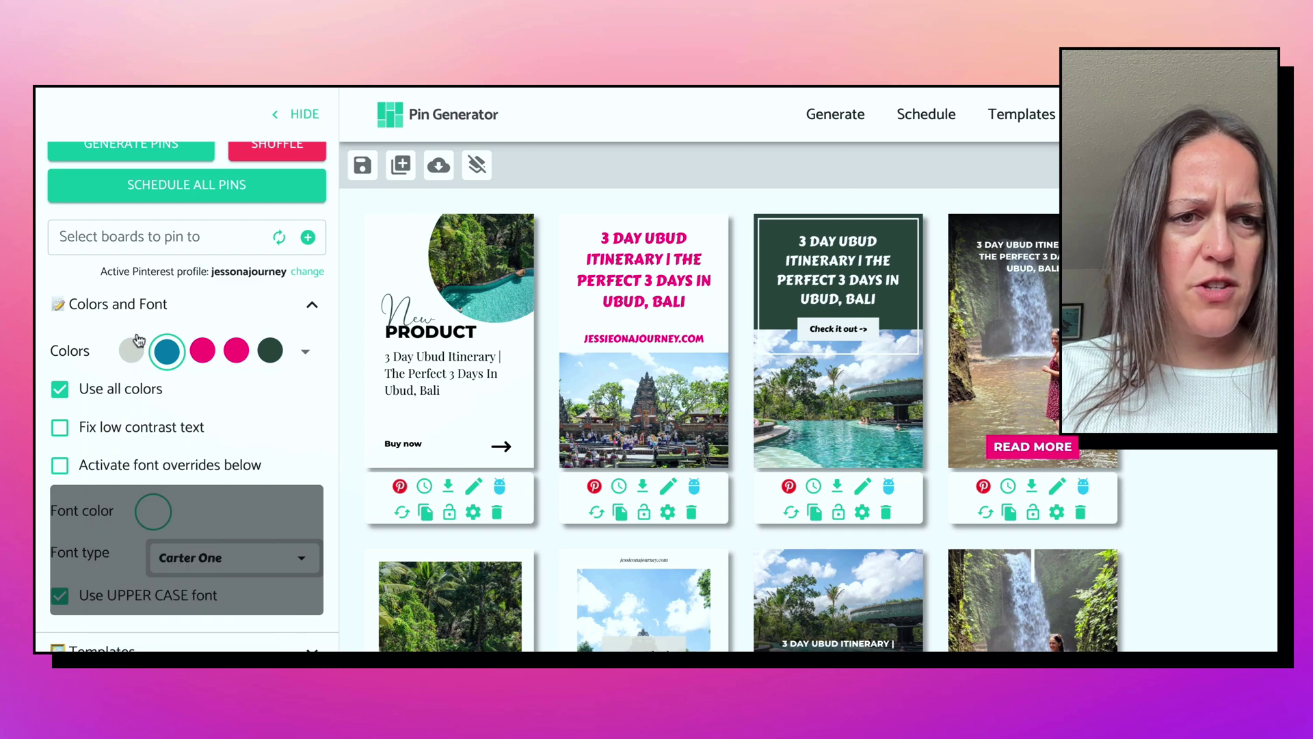
pyautogui.click(133, 351)
pyautogui.click(244, 600)
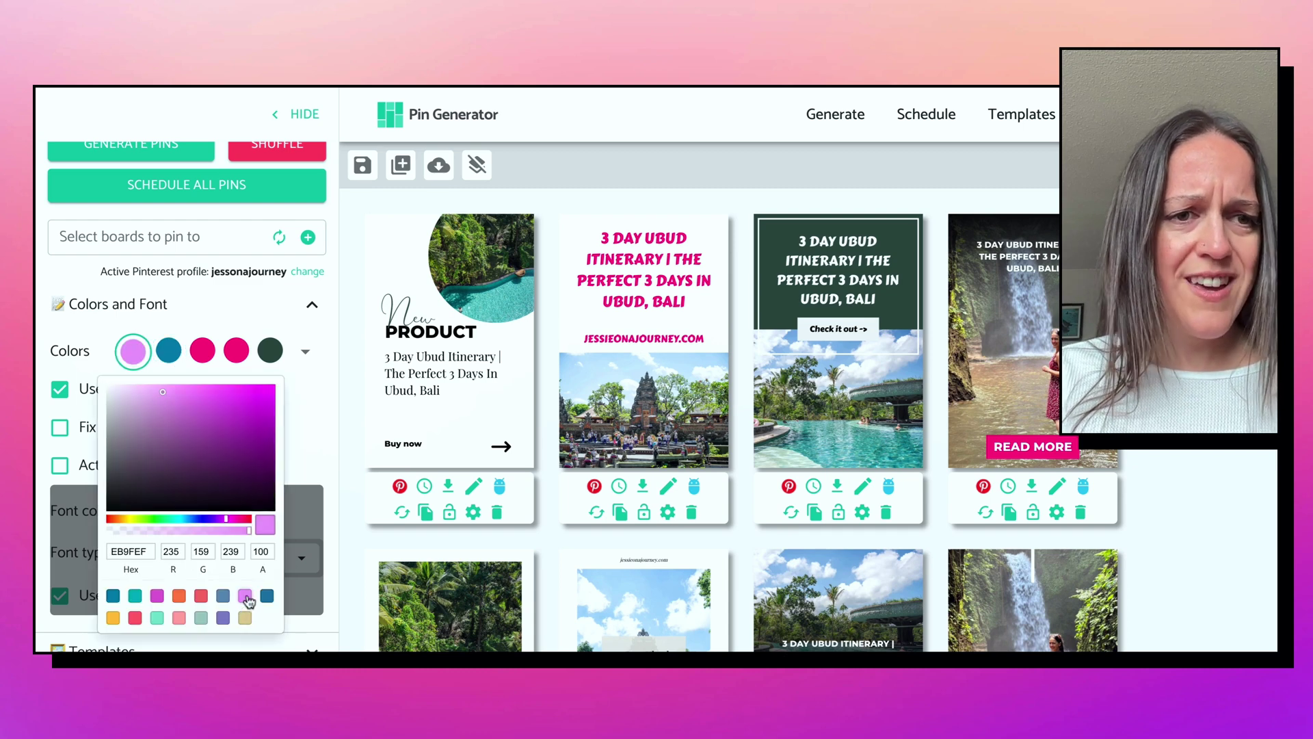
pyautogui.click(280, 376)
pyautogui.click(272, 355)
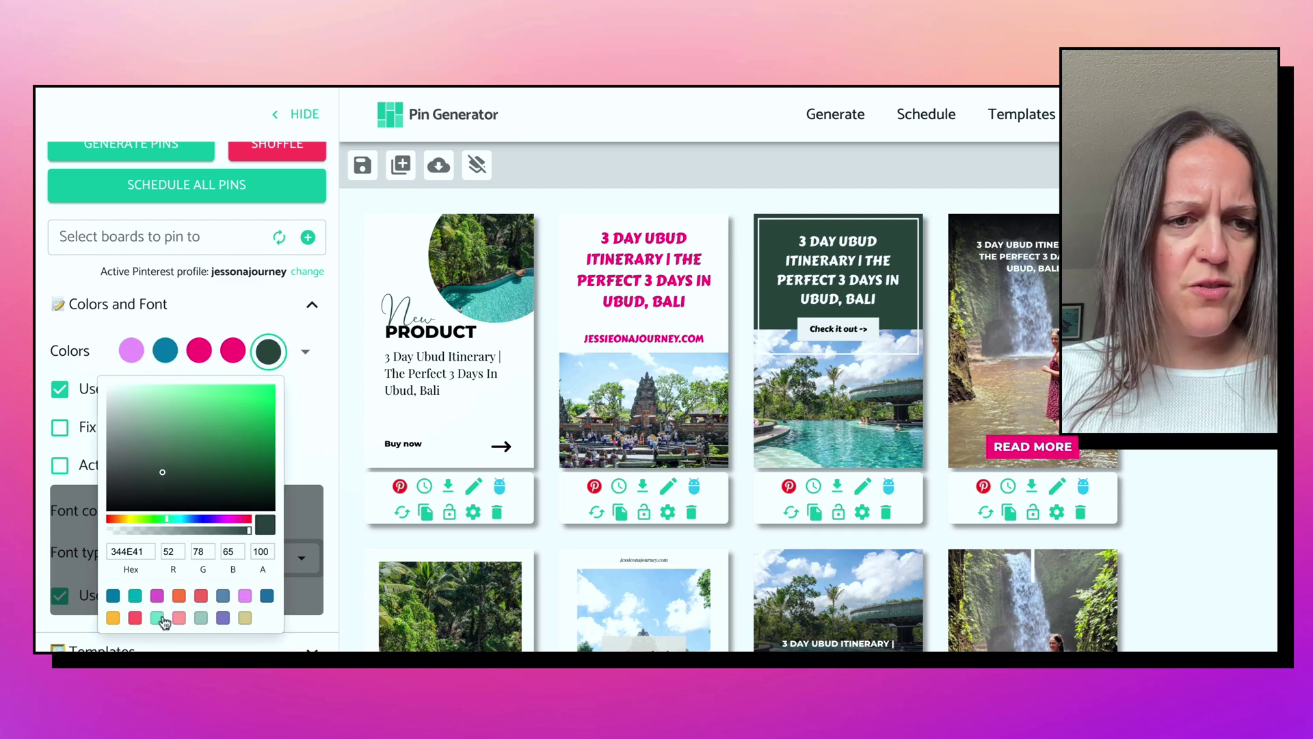
pyautogui.moveTo(163, 473); pyautogui.dragTo(163, 571)
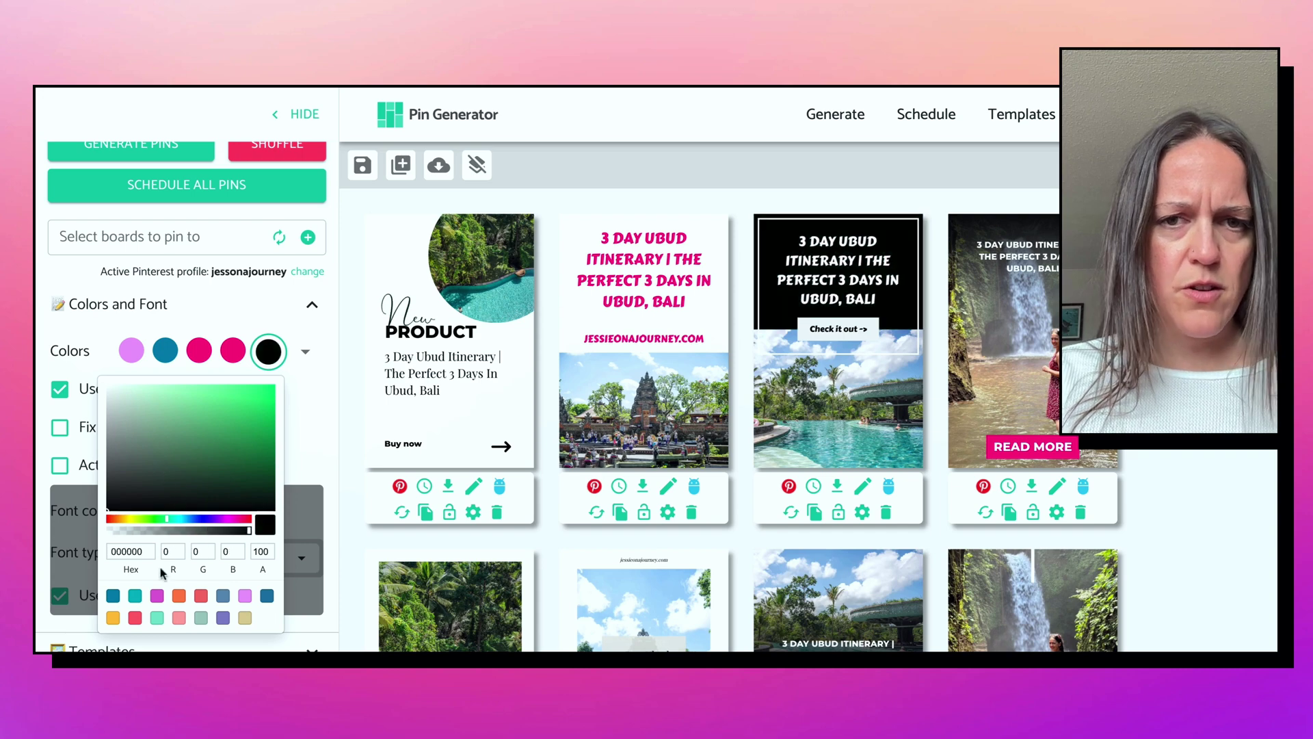
pyautogui.click(236, 316)
pyautogui.scroll(-5, 905, 405)
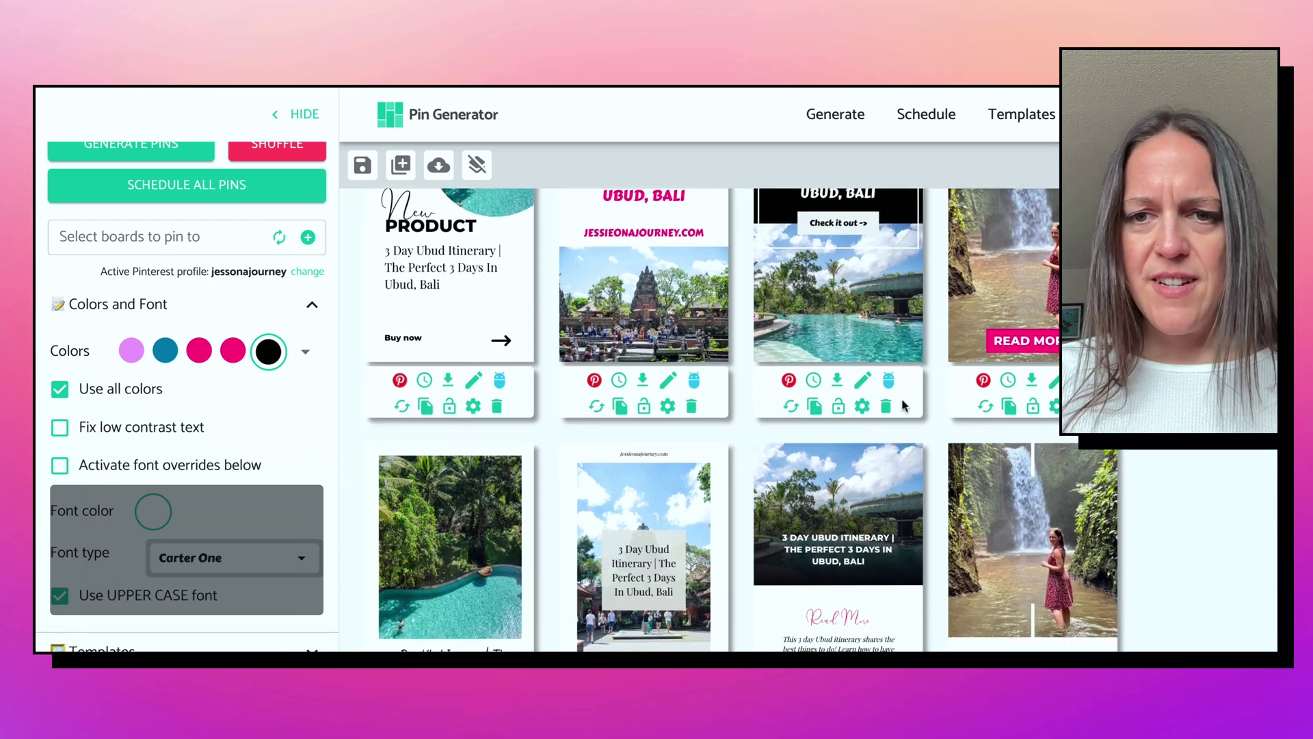
# - Expand Brand settings to show the design profile, brand name, logo and Etsy store fields
pyautogui.scroll(-4, 904, 405)
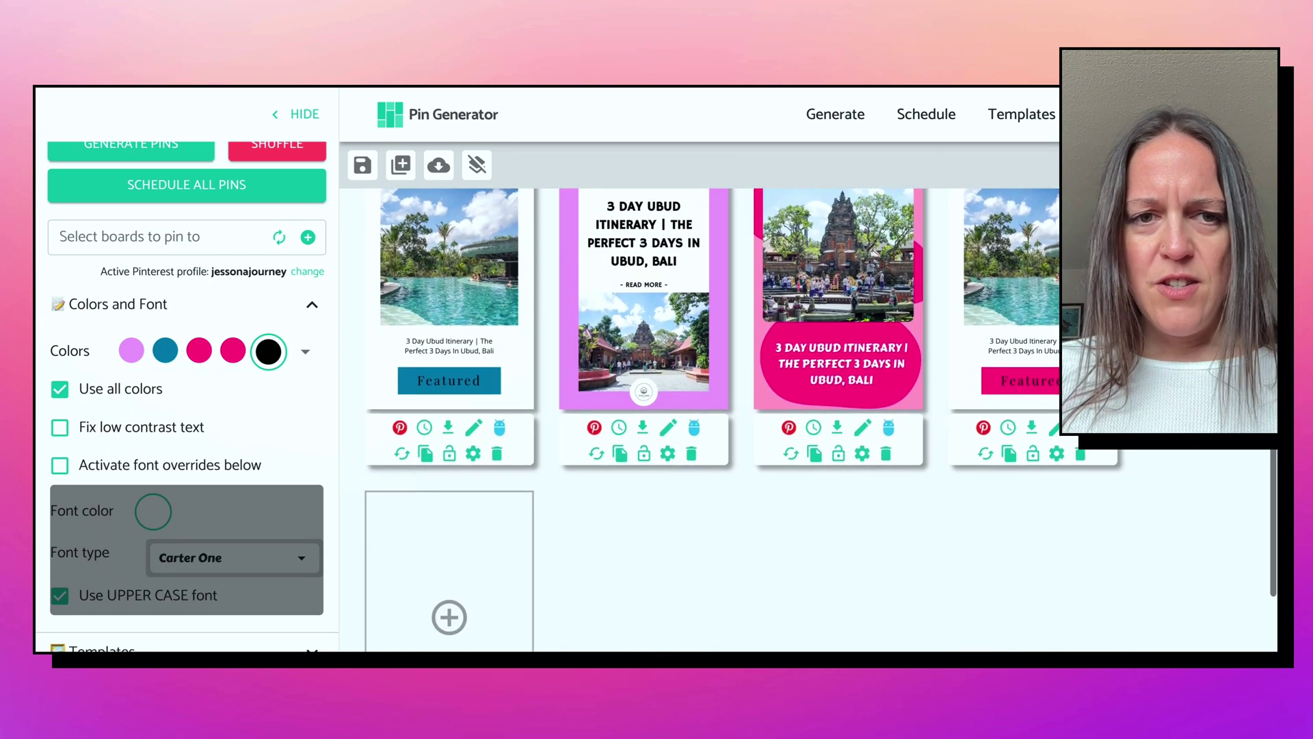
pyautogui.scroll(7, 387, 380)
pyautogui.scroll(-5, 275, 410)
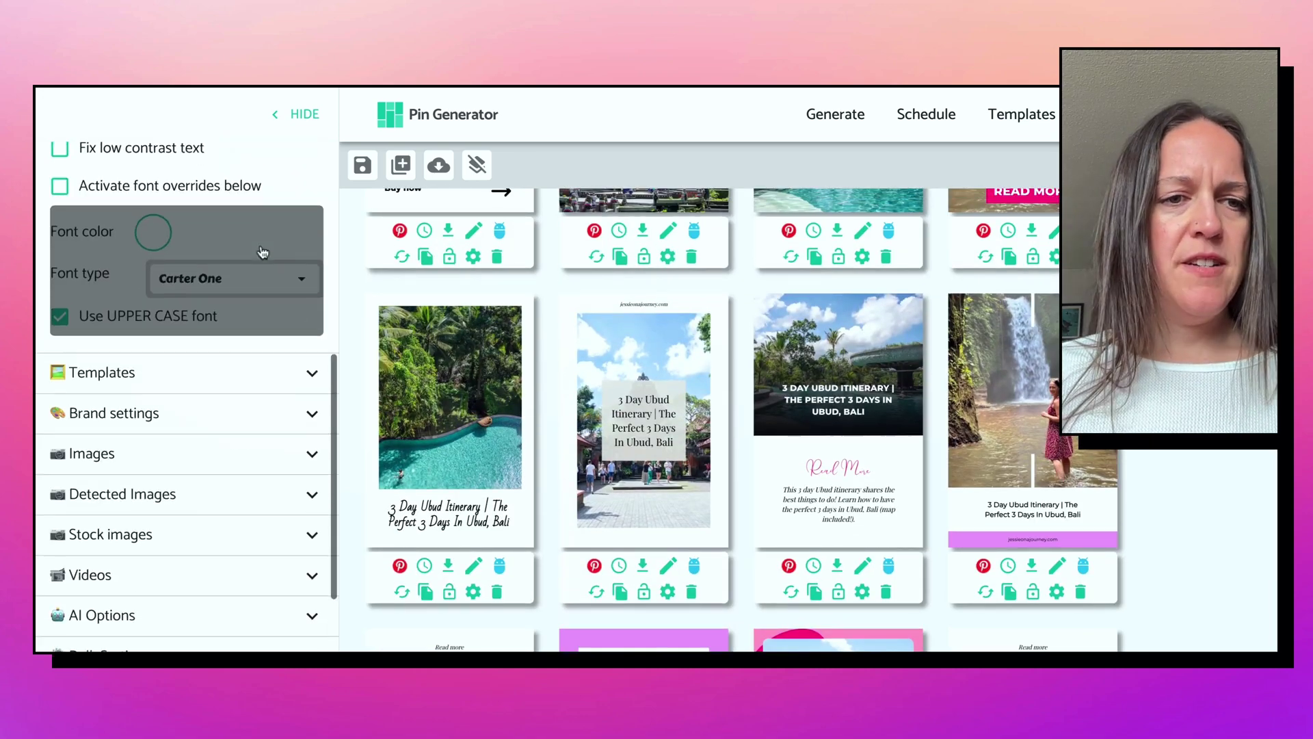
pyautogui.click(311, 328)
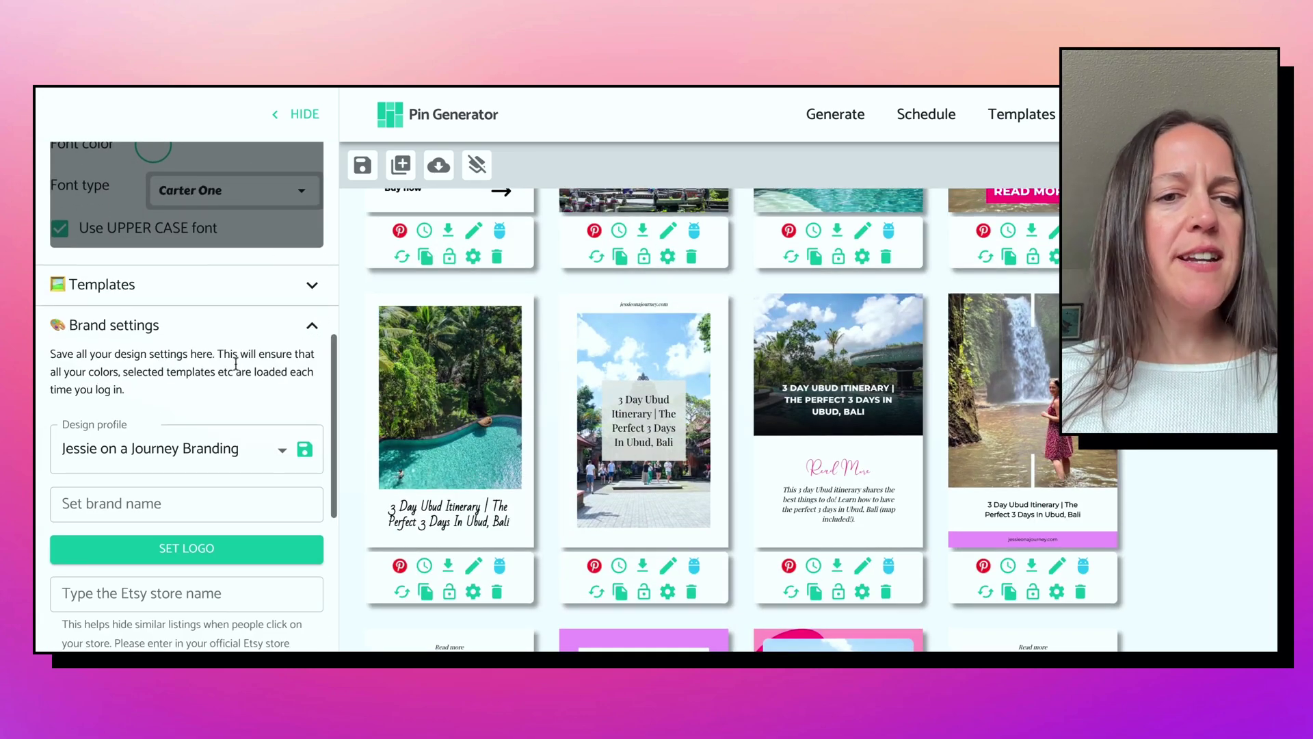
pyautogui.scroll(-3, 236, 363)
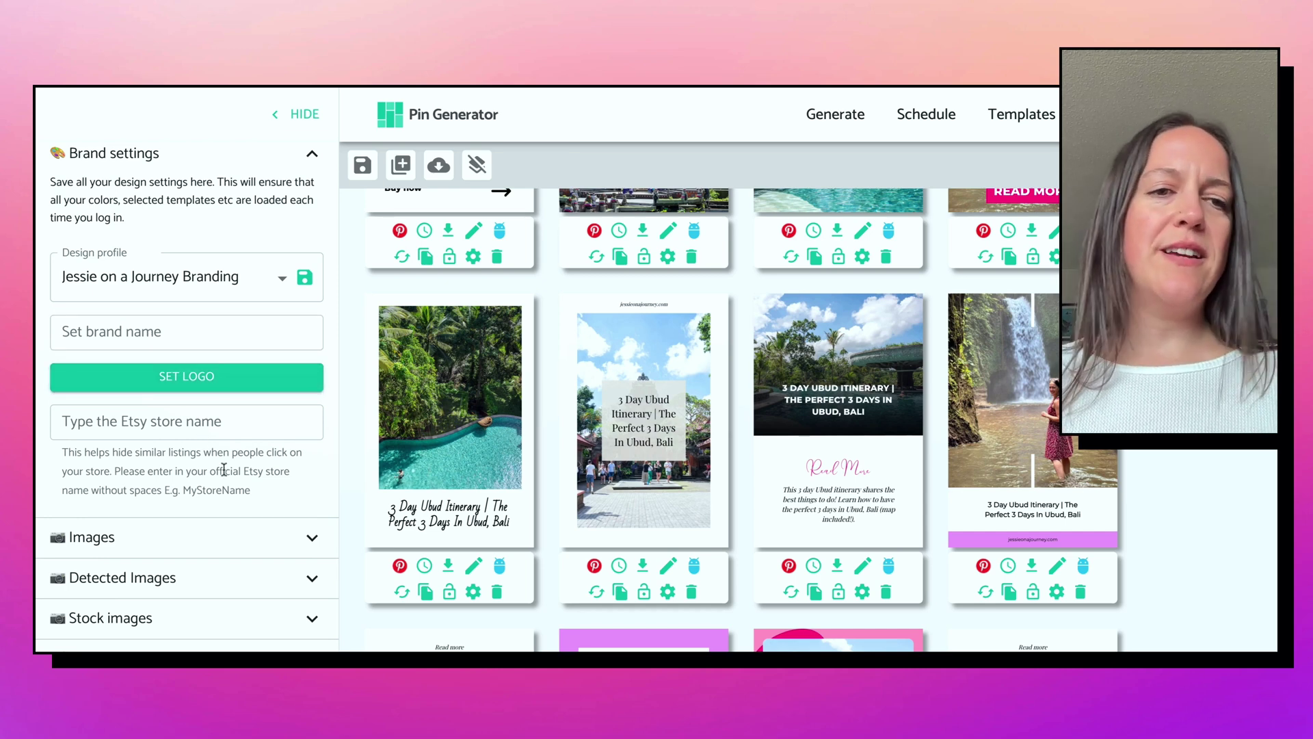
pyautogui.scroll(-3, 224, 470)
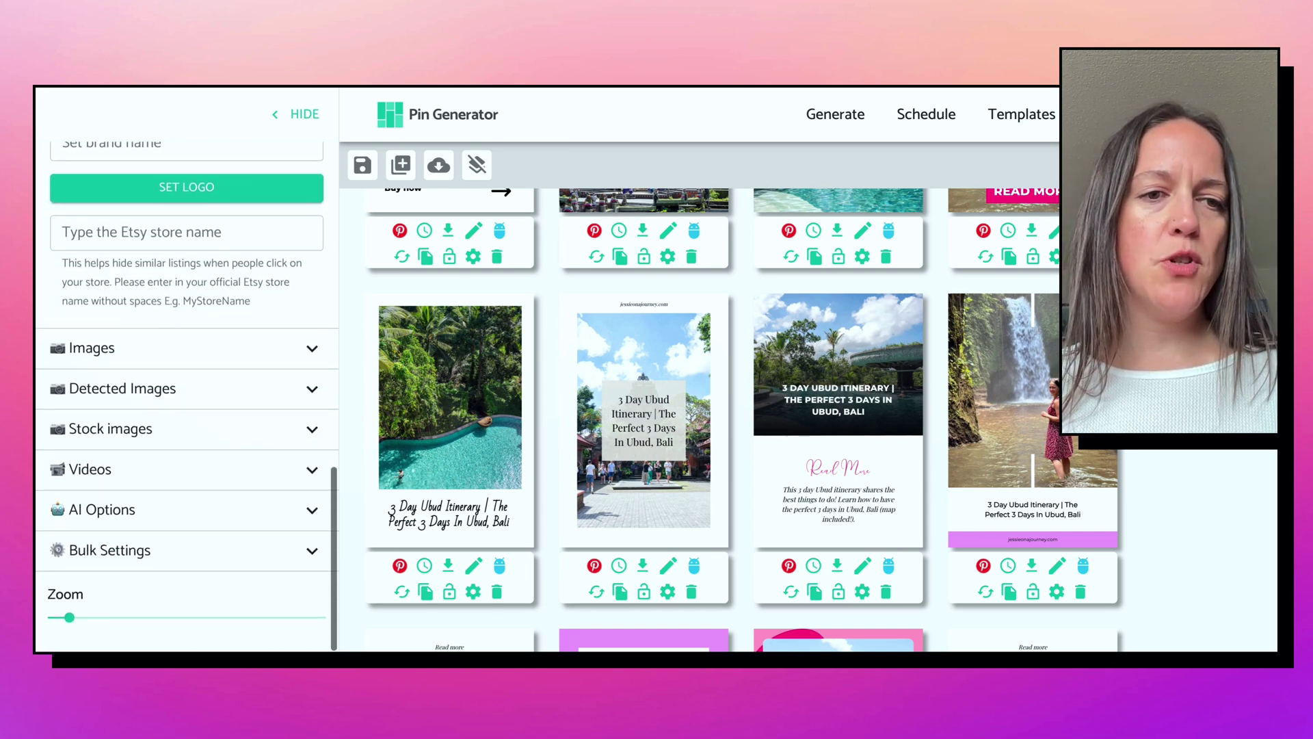
# - Expand the Images settings and select the temple photo on the second pin
pyautogui.click(313, 350)
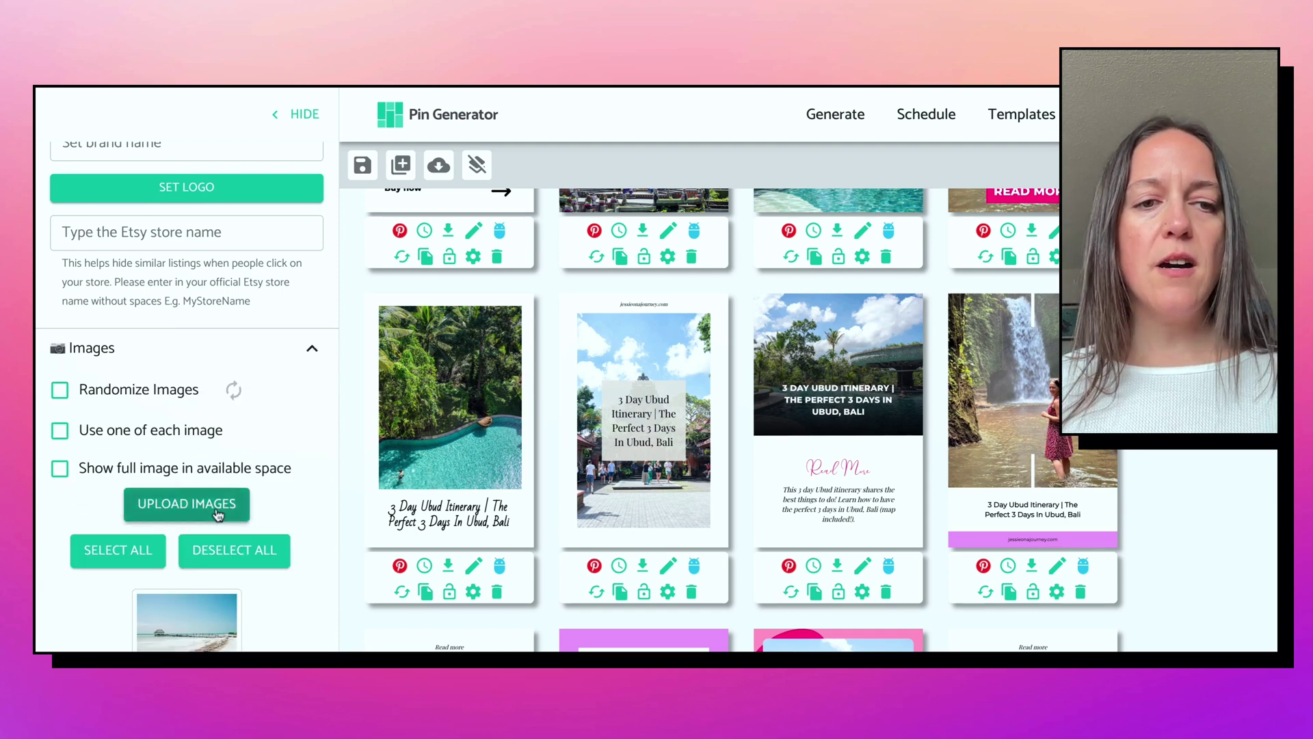
pyautogui.scroll(-2, 236, 468)
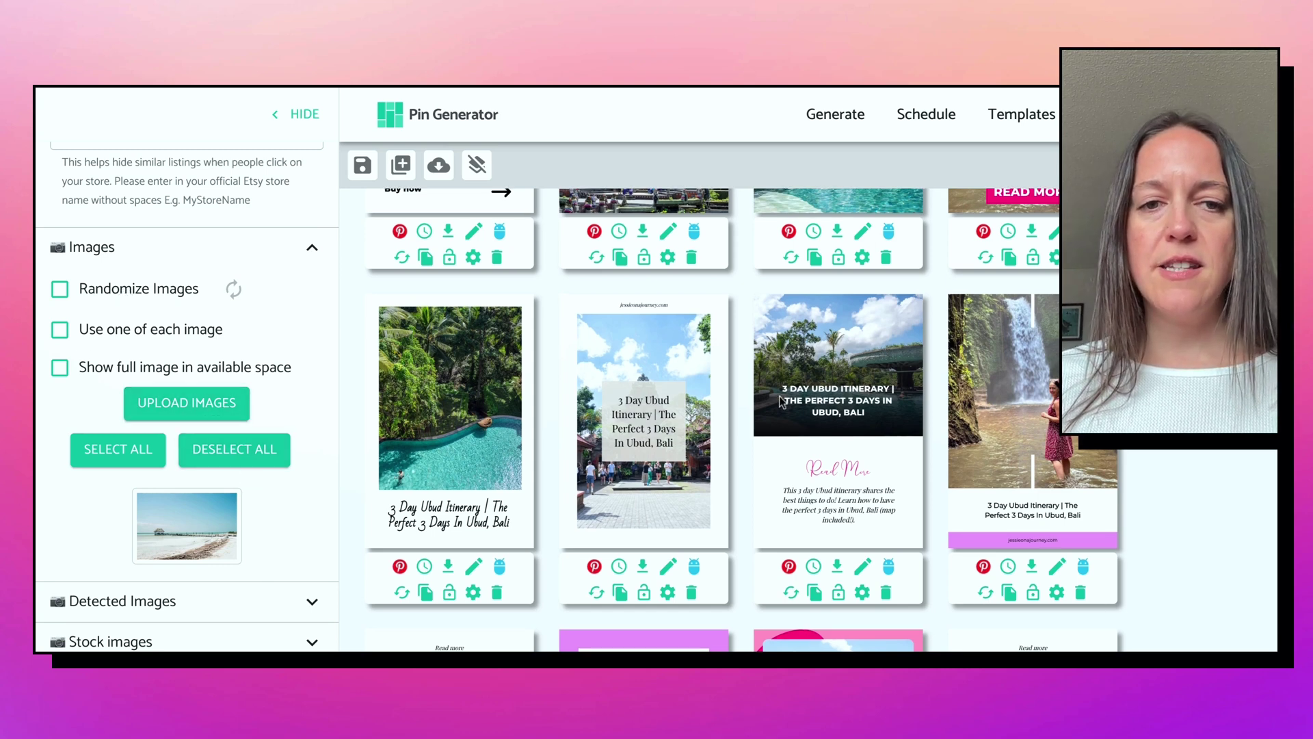
pyautogui.scroll(3, 780, 400)
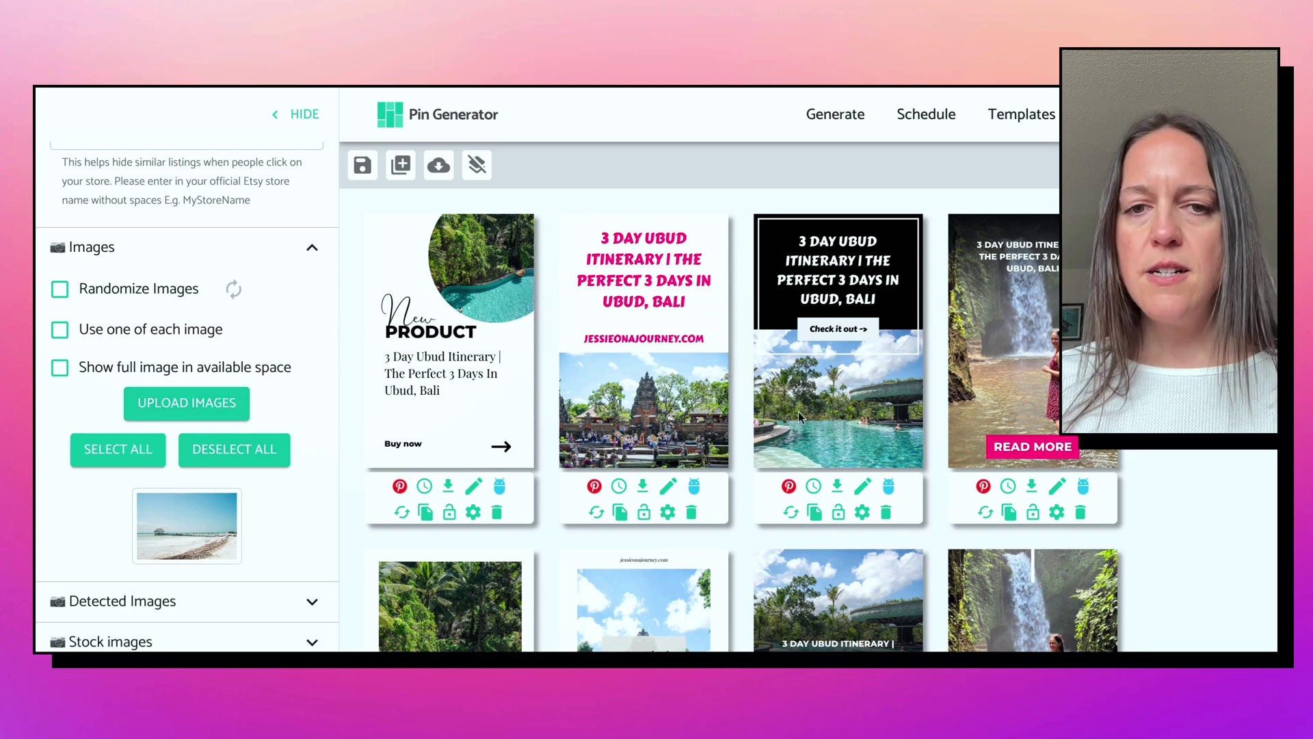
pyautogui.click(663, 433)
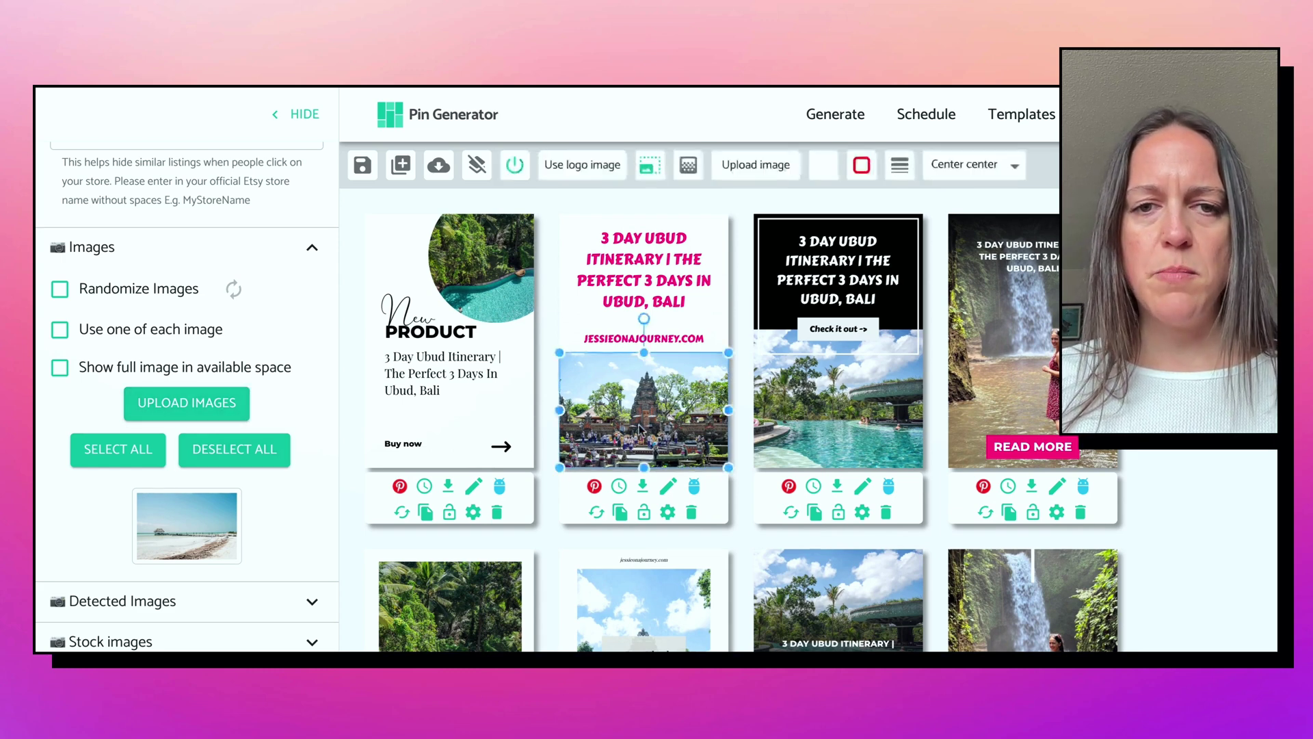
pyautogui.scroll(-1, 121, 410)
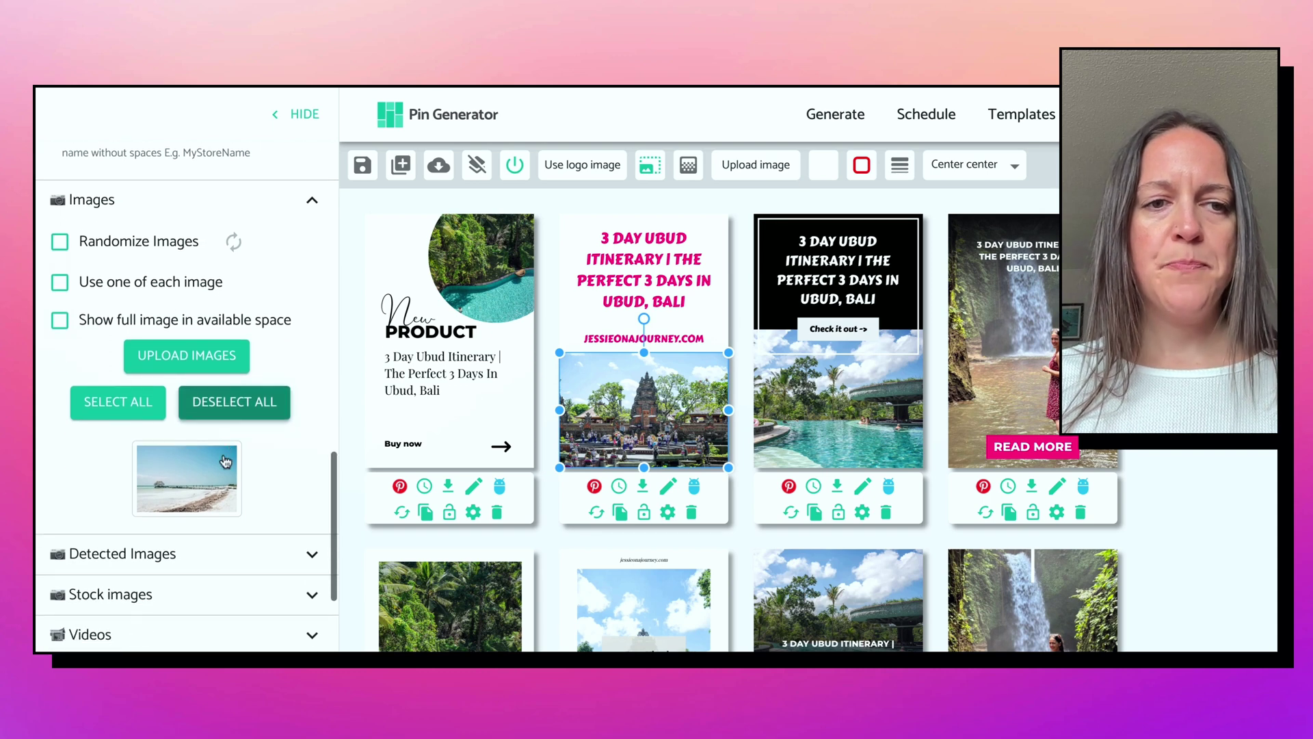
pyautogui.scroll(-3, 322, 433)
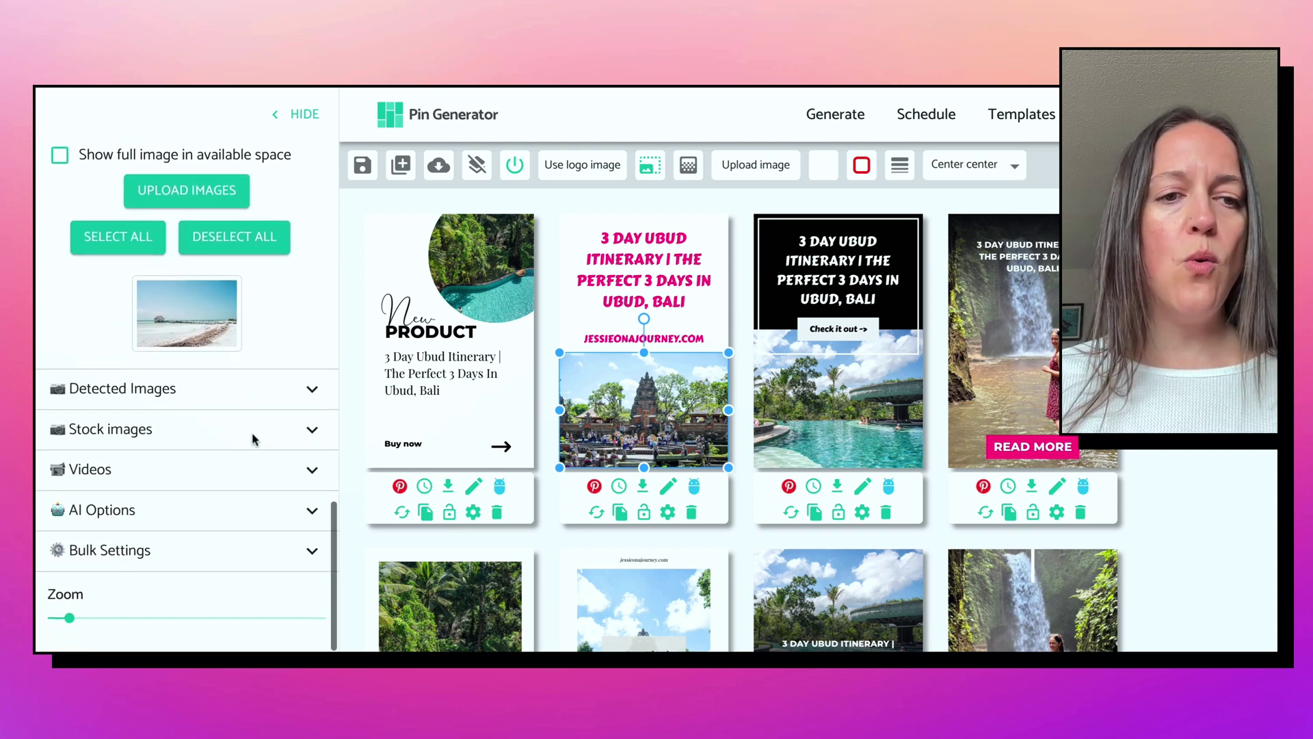
# - Search the stock images for 'bali', then change the search to 'ubud'
pyautogui.click(311, 430)
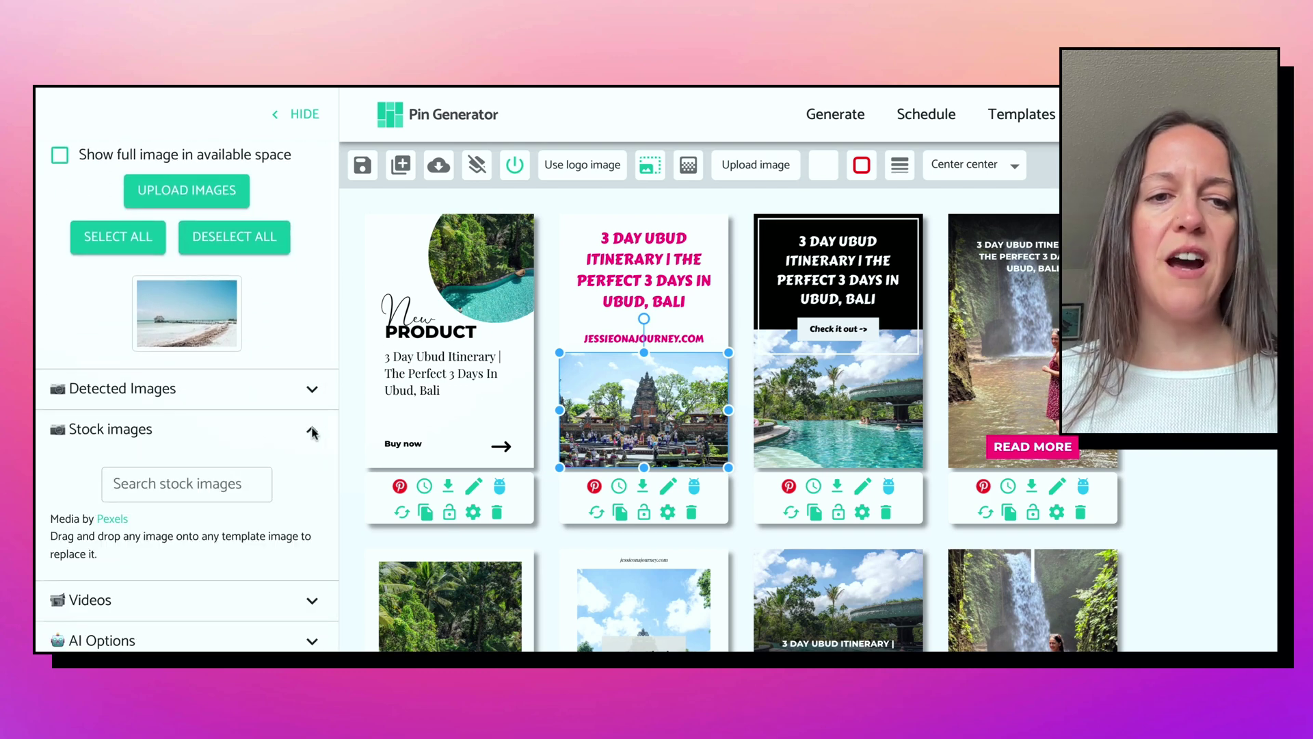
pyautogui.click(182, 481)
pyautogui.write('bali')
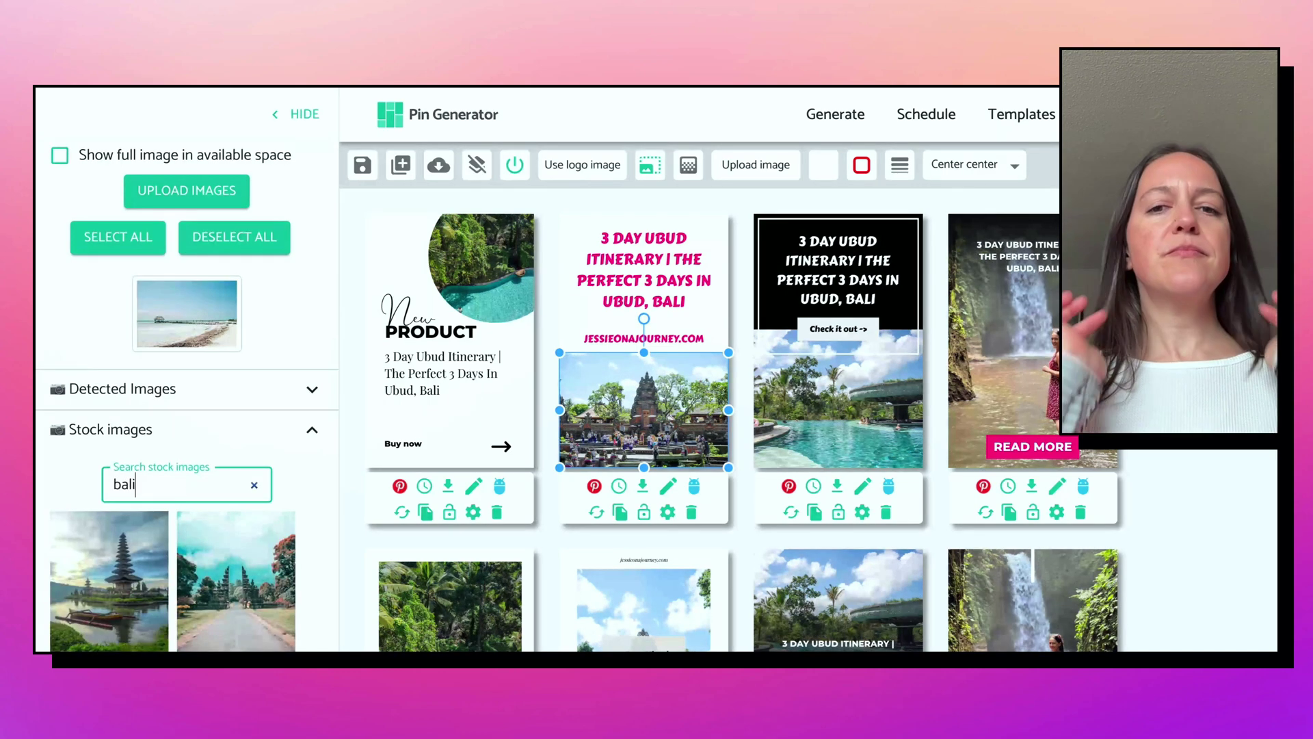
pyautogui.scroll(-3, 203, 502)
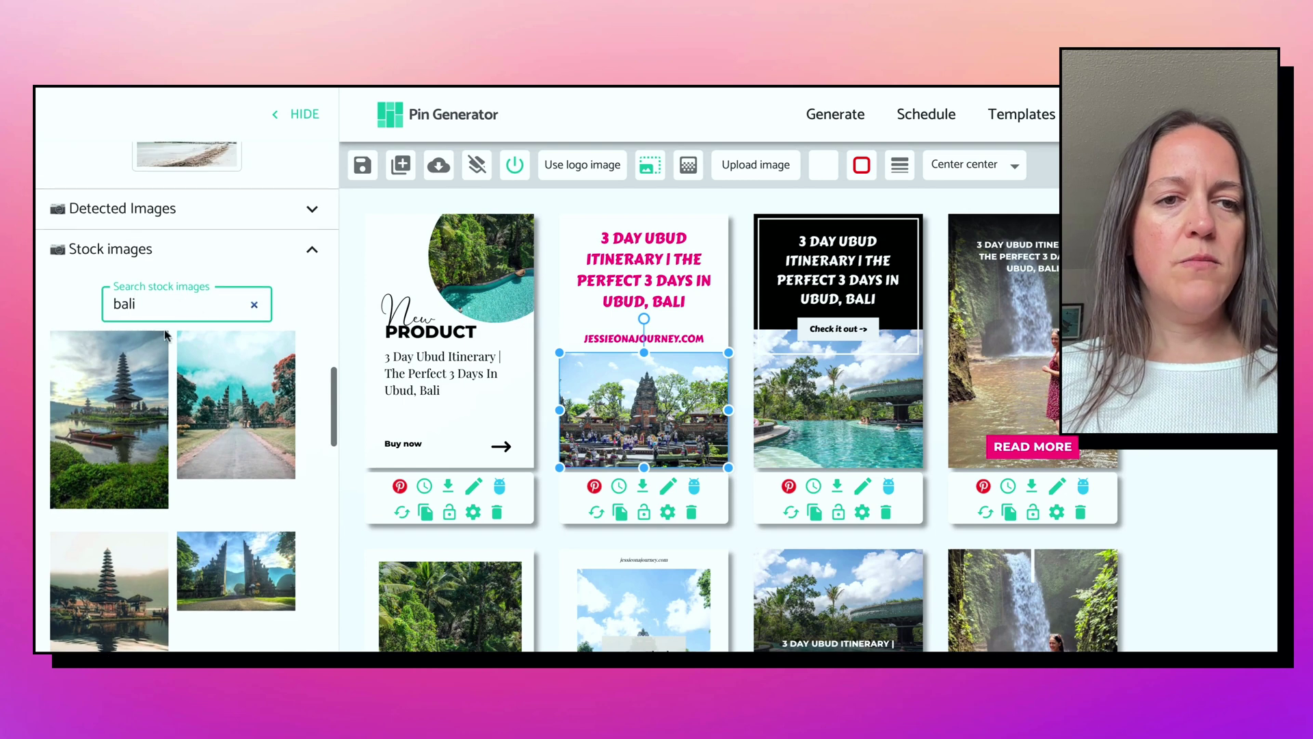
pyautogui.doubleClick(151, 301)
pyautogui.press('BackSpace')
pyautogui.write('ubud')
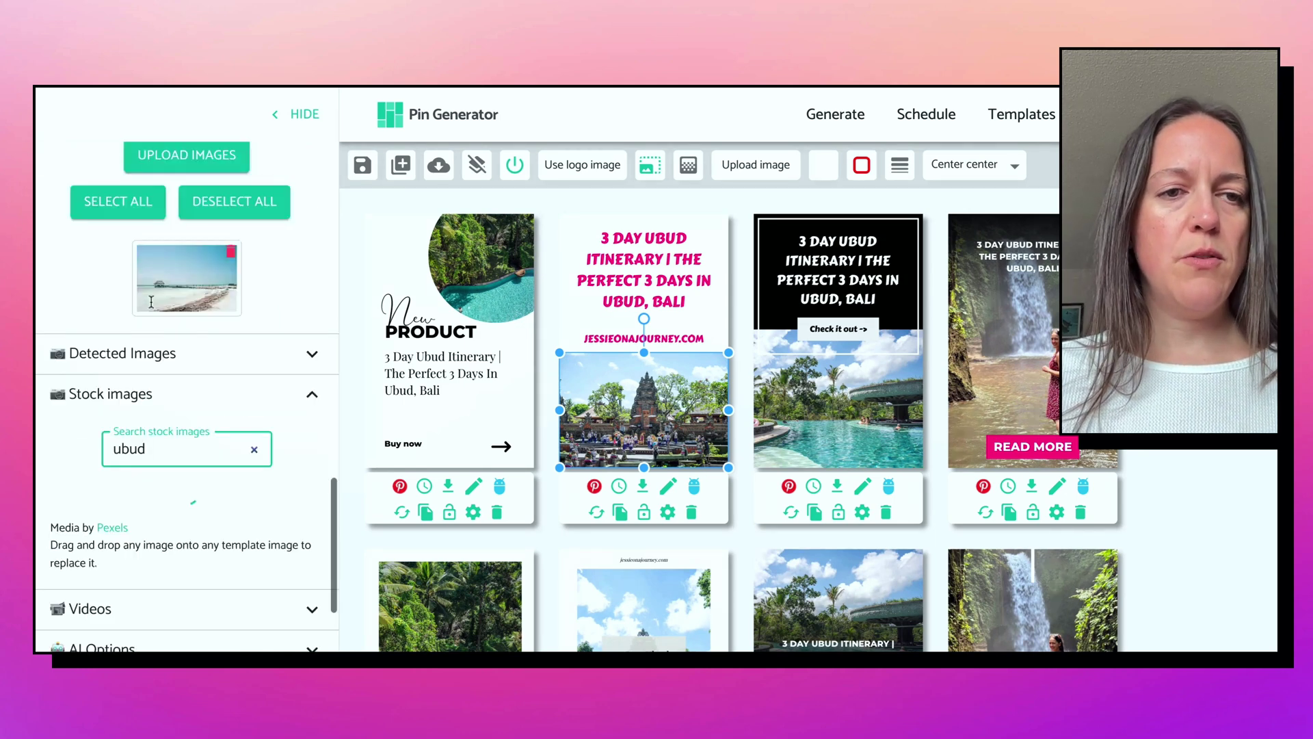
# - Replace the second pin's temple photo with the Pexels jungle pool image and collapse Detected Images
pyautogui.scroll(-4, 158, 401)
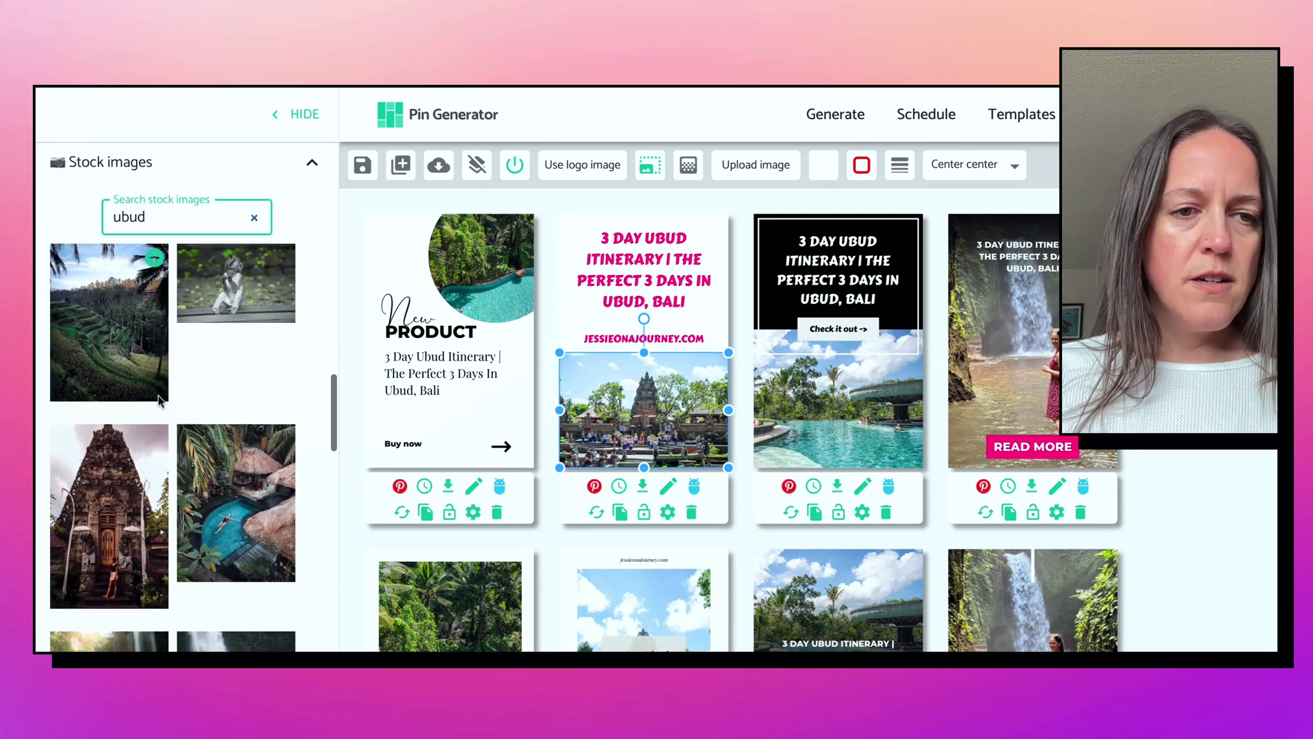
pyautogui.moveTo(246, 477)
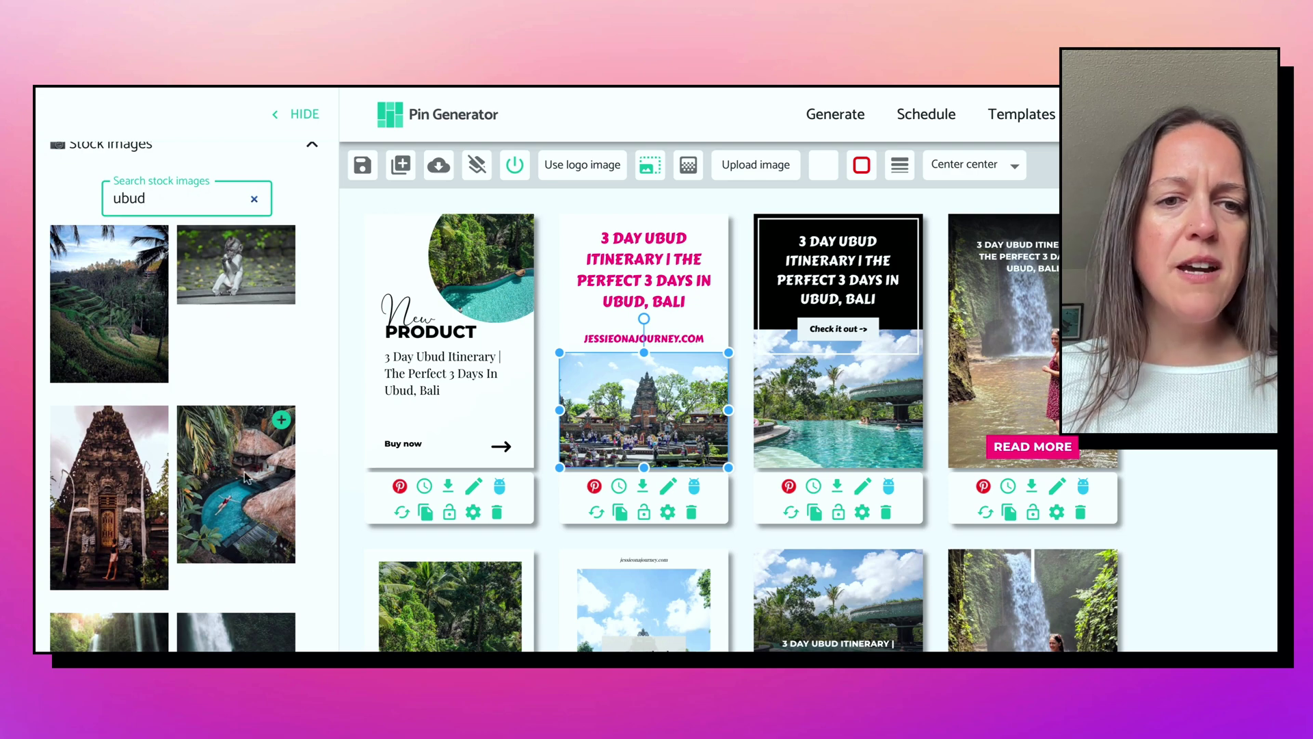
pyautogui.click(281, 419)
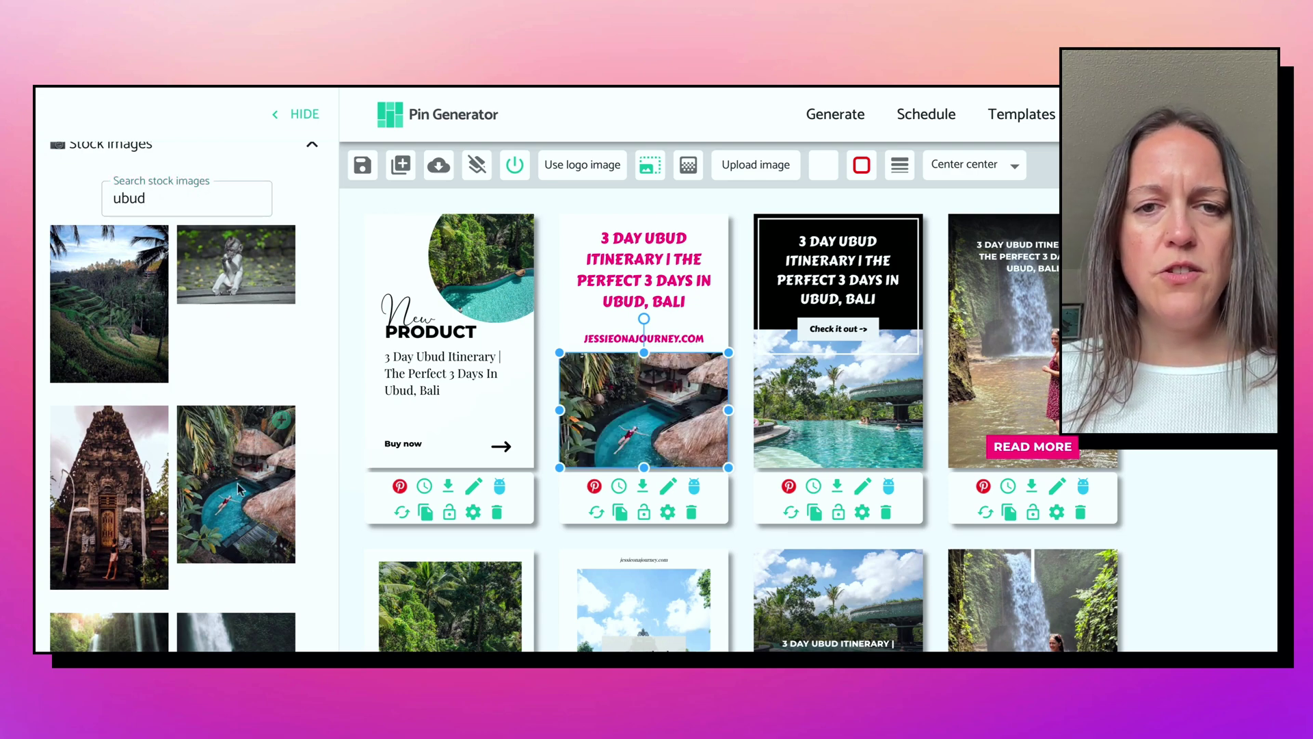
pyautogui.scroll(-15, 203, 405)
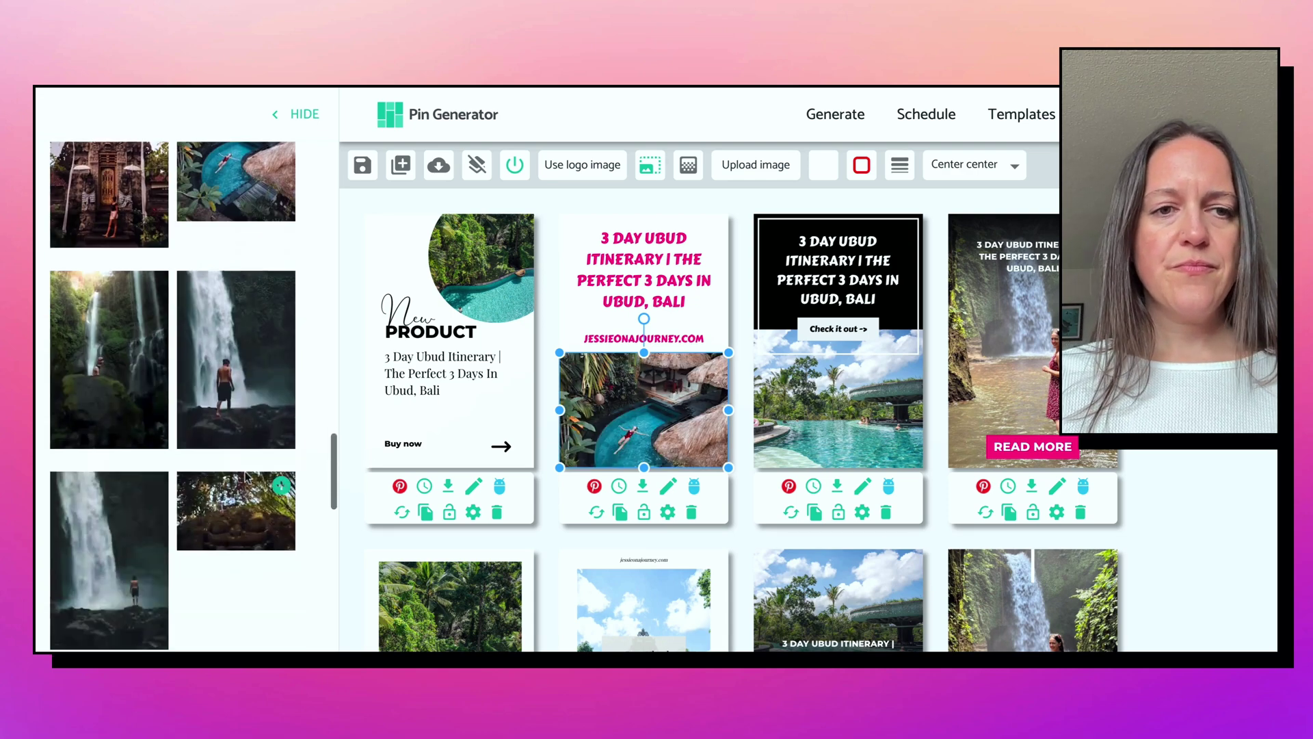
pyautogui.click(312, 335)
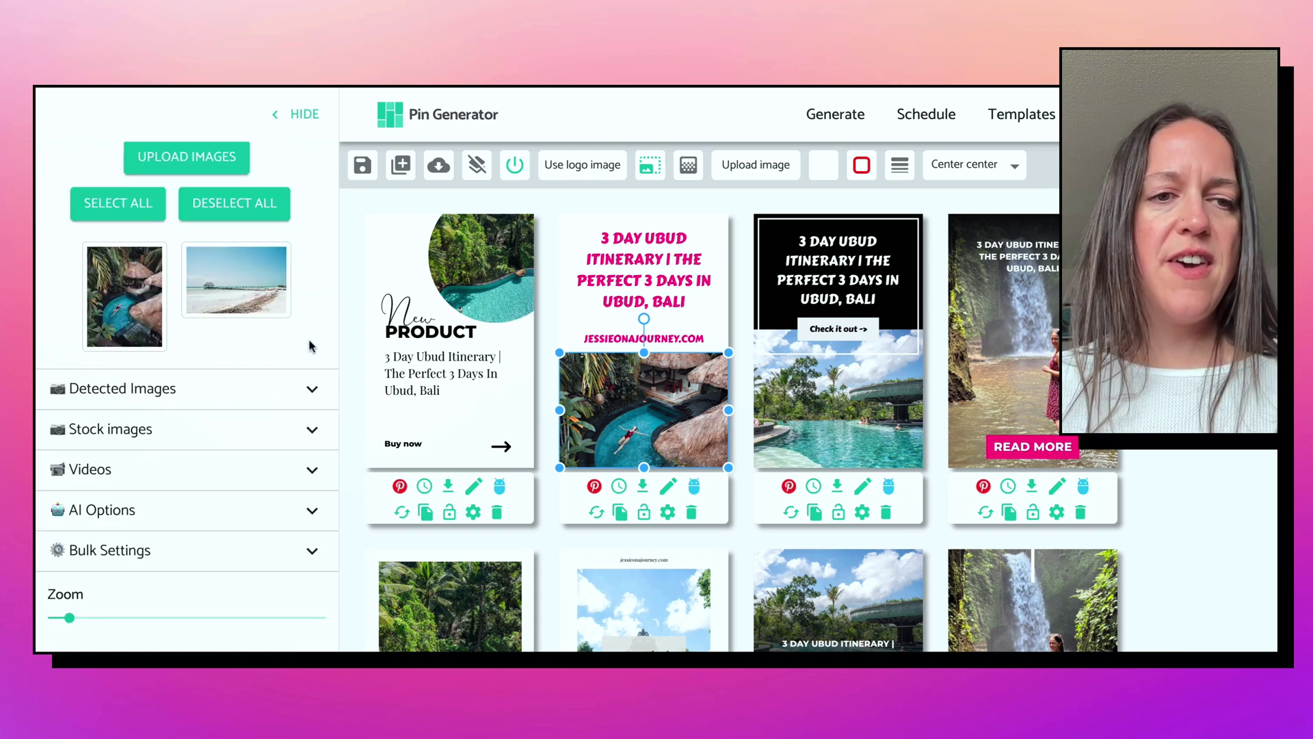
pyautogui.click(314, 431)
# - Replace the second pin's pool photo with the 42s 'ubud' rice-field stock video
pyautogui.click(311, 375)
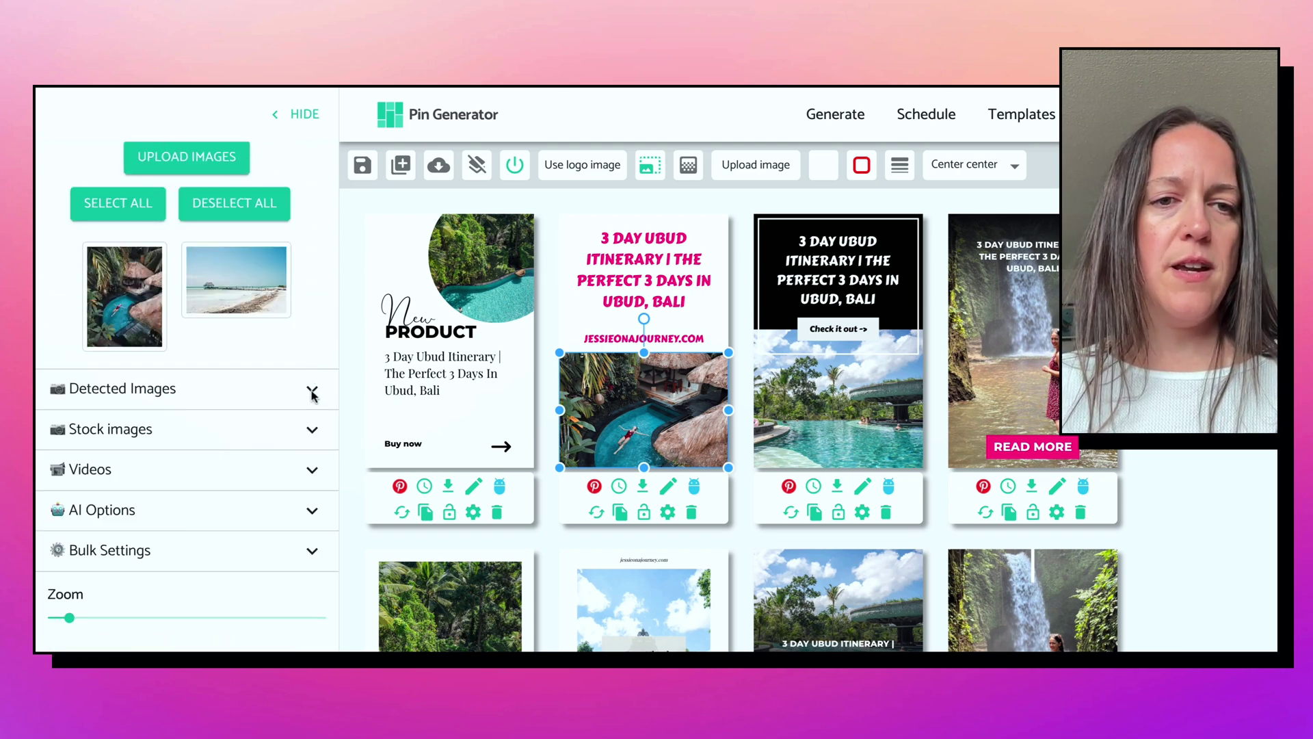
pyautogui.click(312, 470)
pyautogui.scroll(-3, 288, 434)
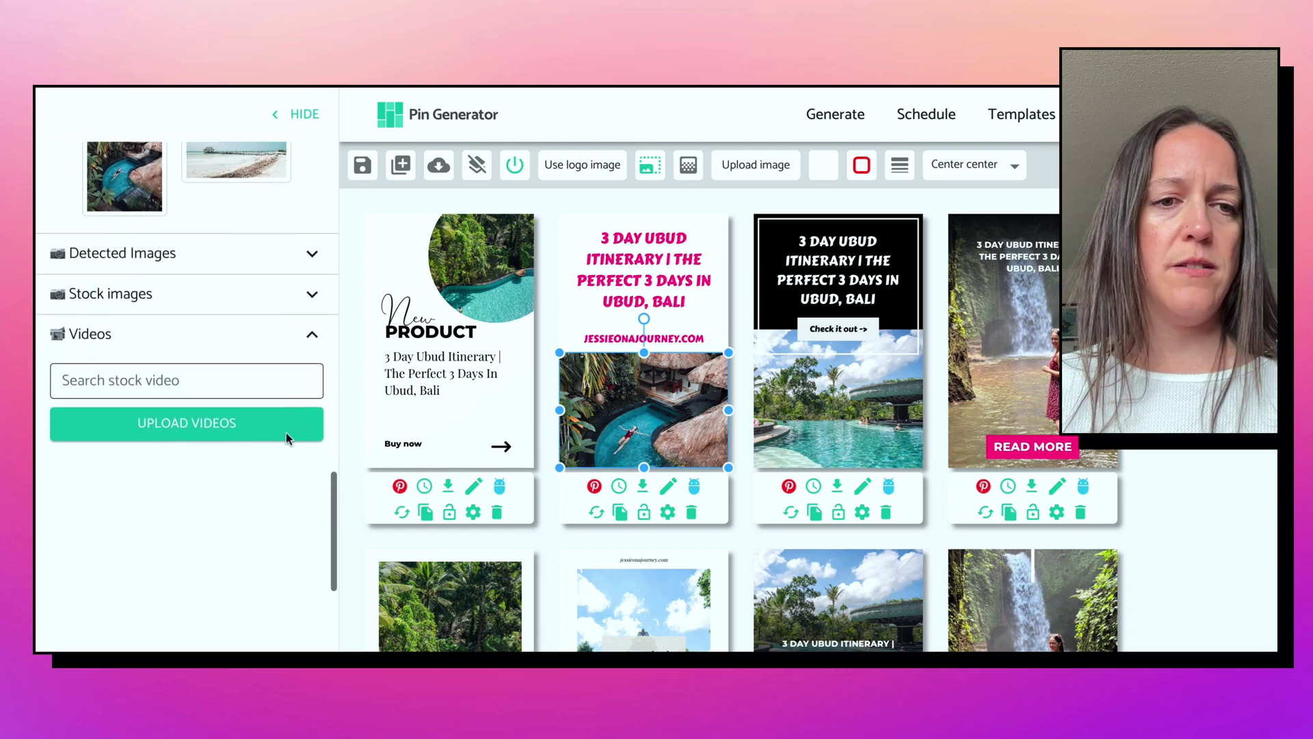
pyautogui.click(175, 260)
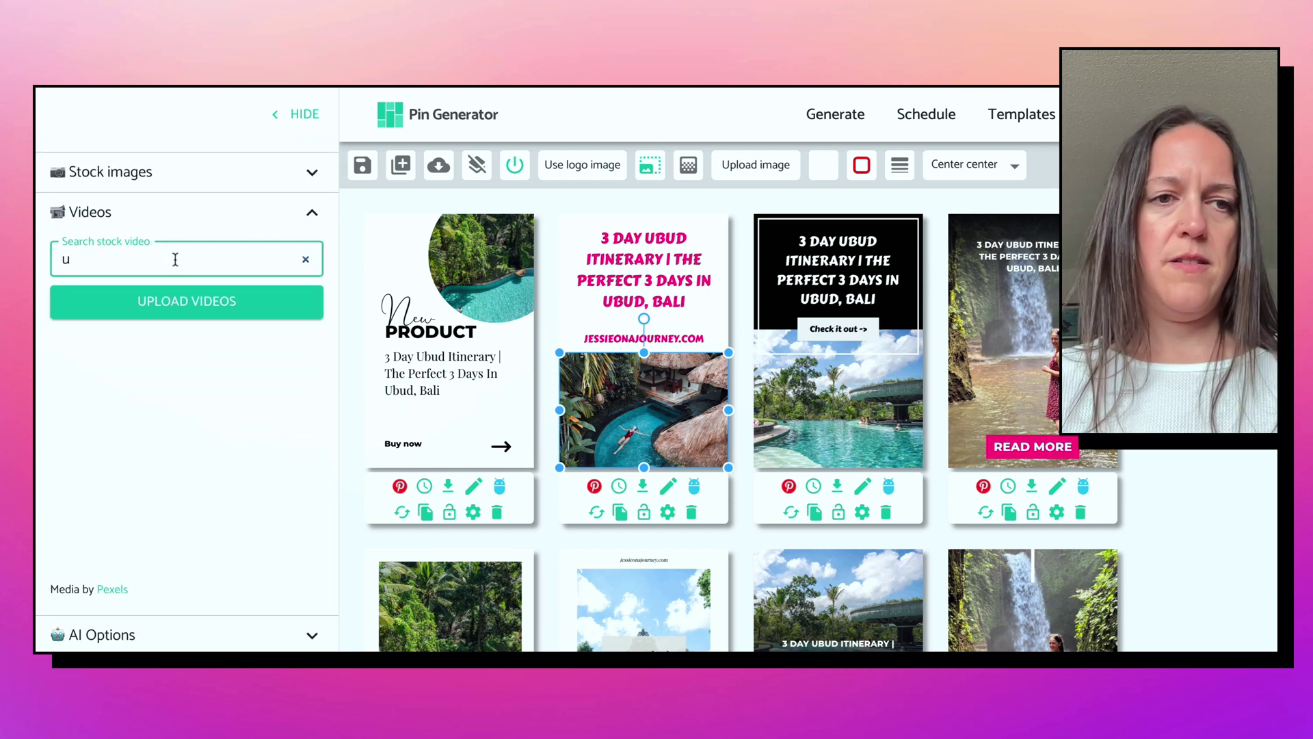
pyautogui.write('ubud')
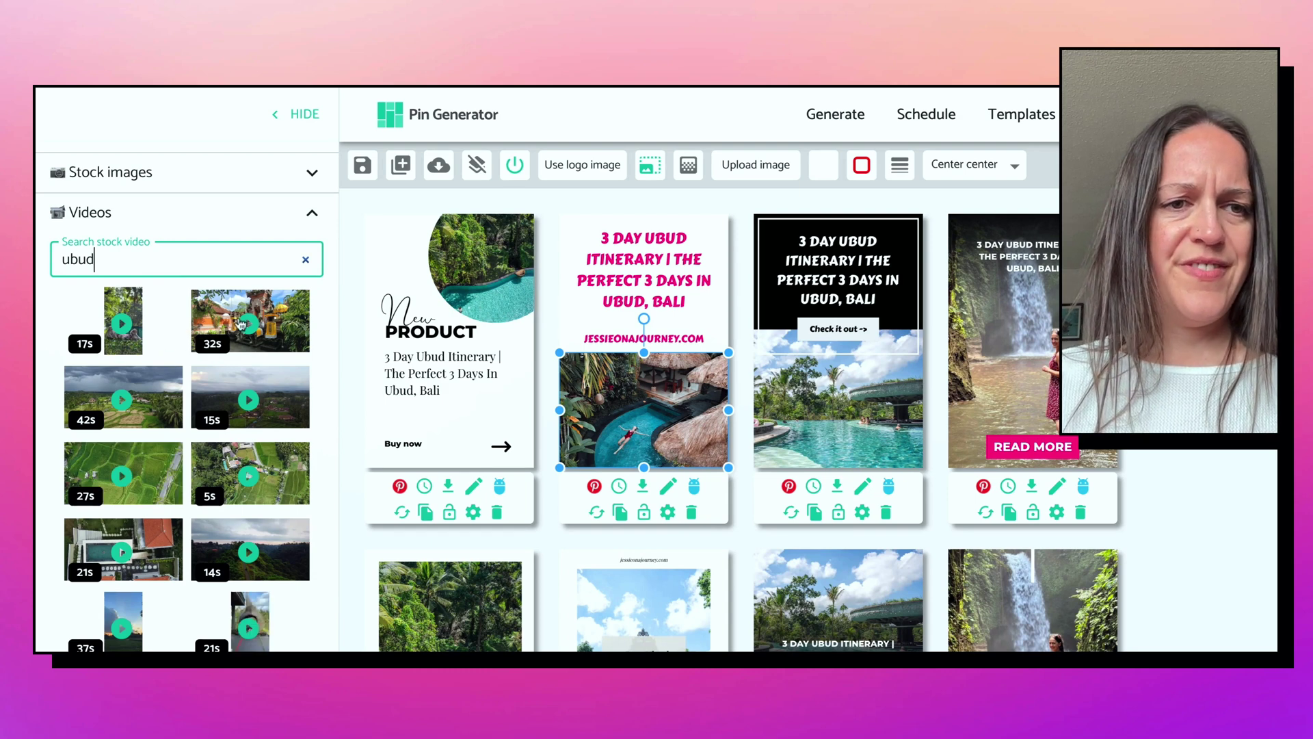
pyautogui.click(179, 388)
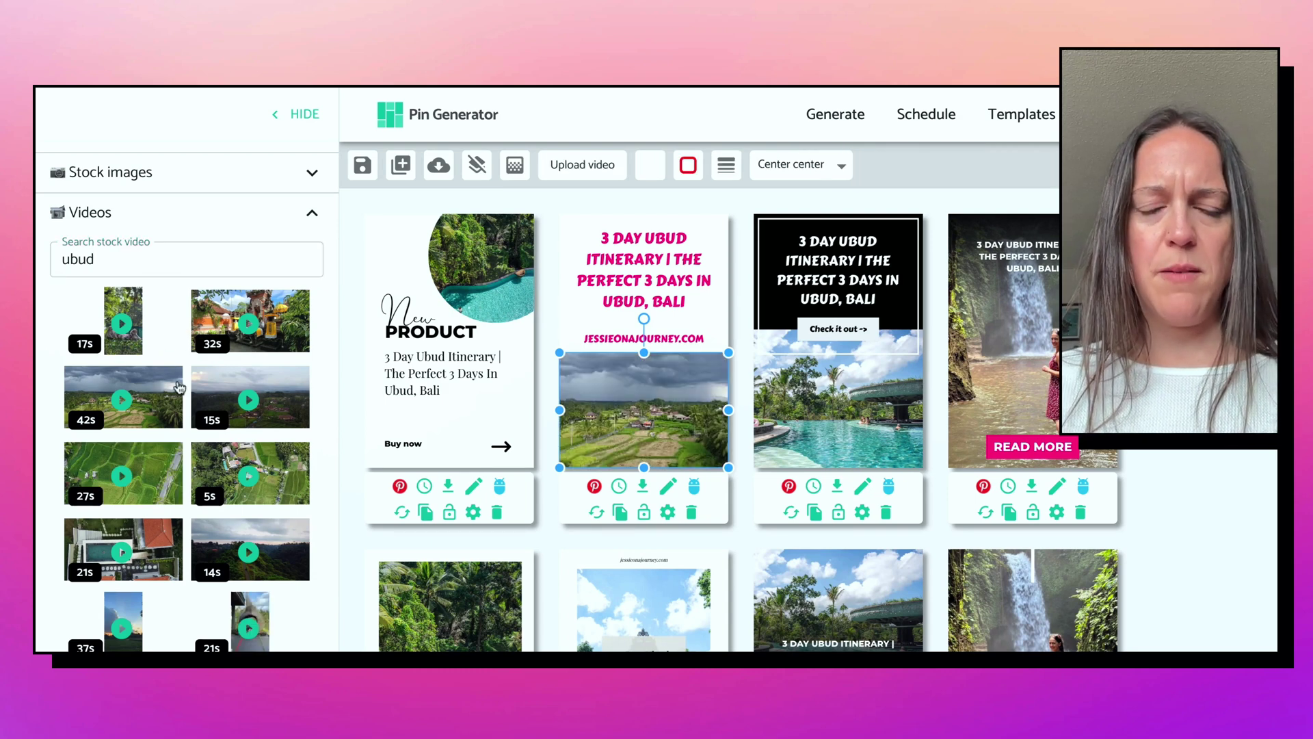
pyautogui.click(312, 214)
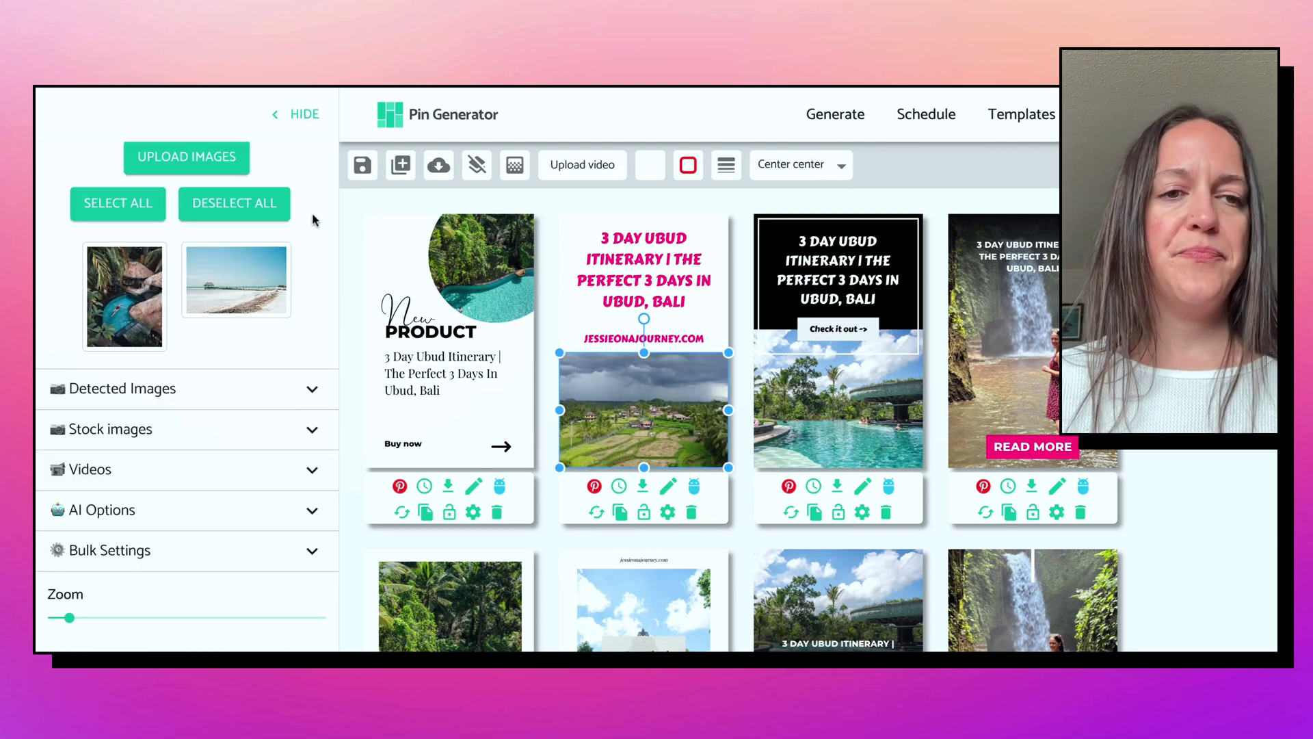
# - Tick 'Generate alt text with AI' in the AI Options section
pyautogui.click(312, 512)
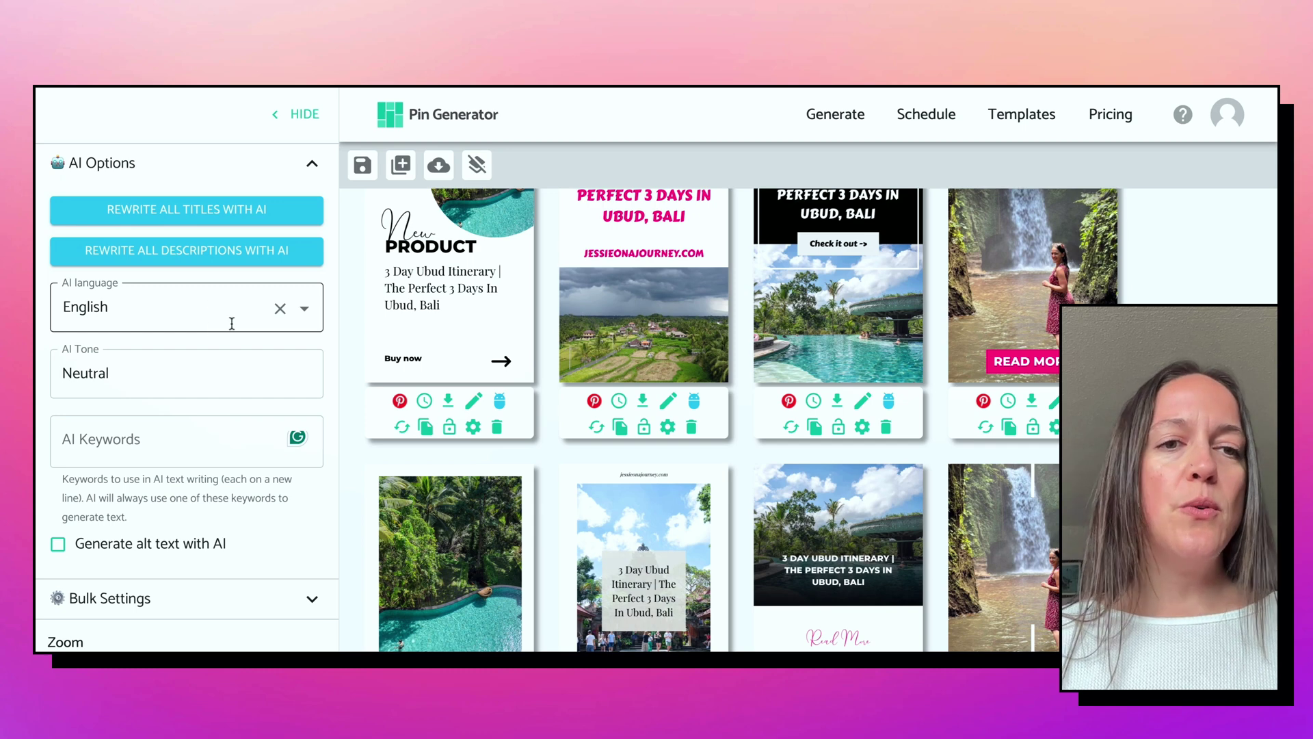
pyautogui.scroll(-1, 229, 287)
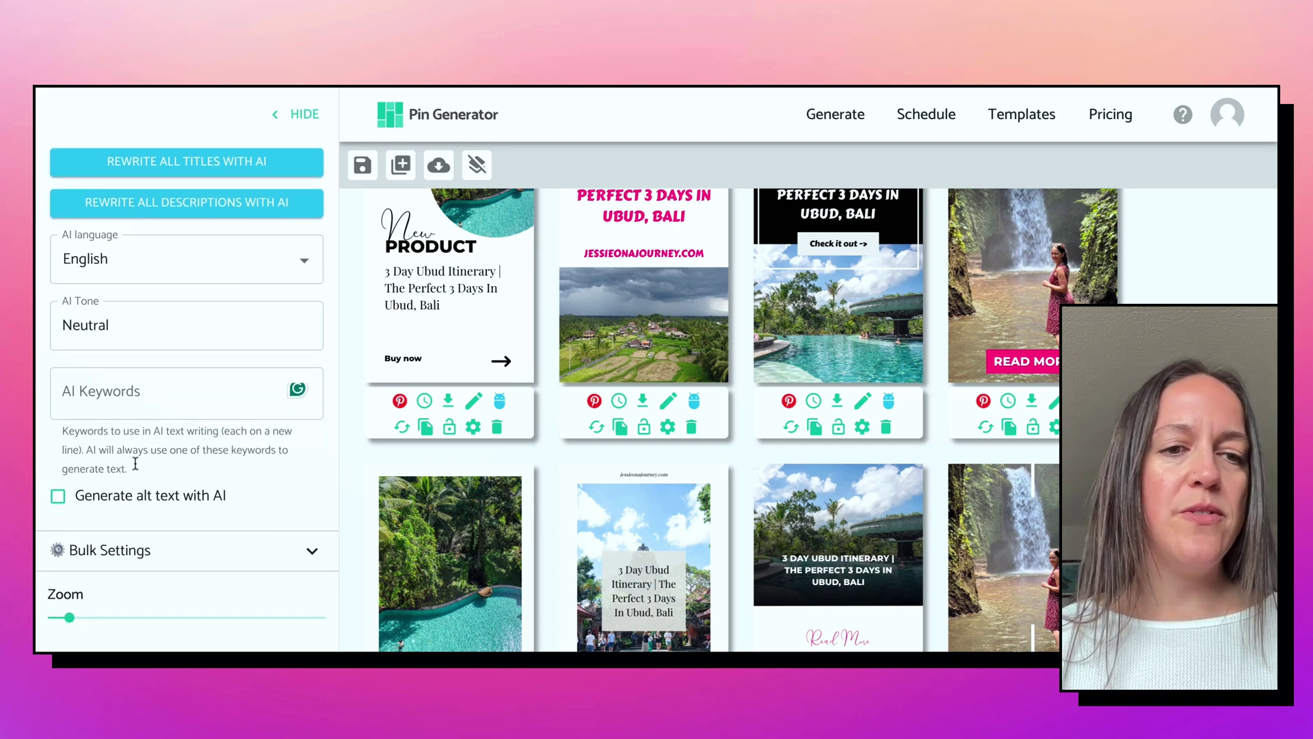
pyautogui.moveTo(157, 525)
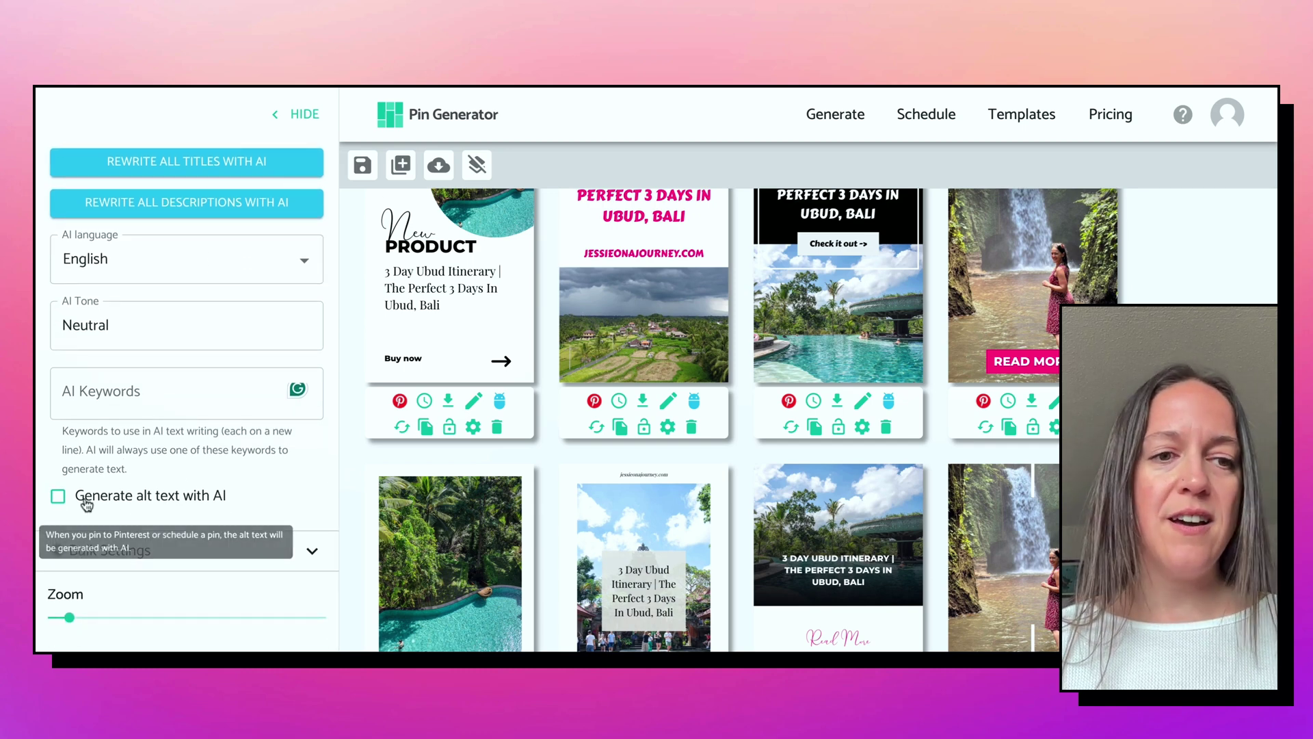
pyautogui.click(58, 500)
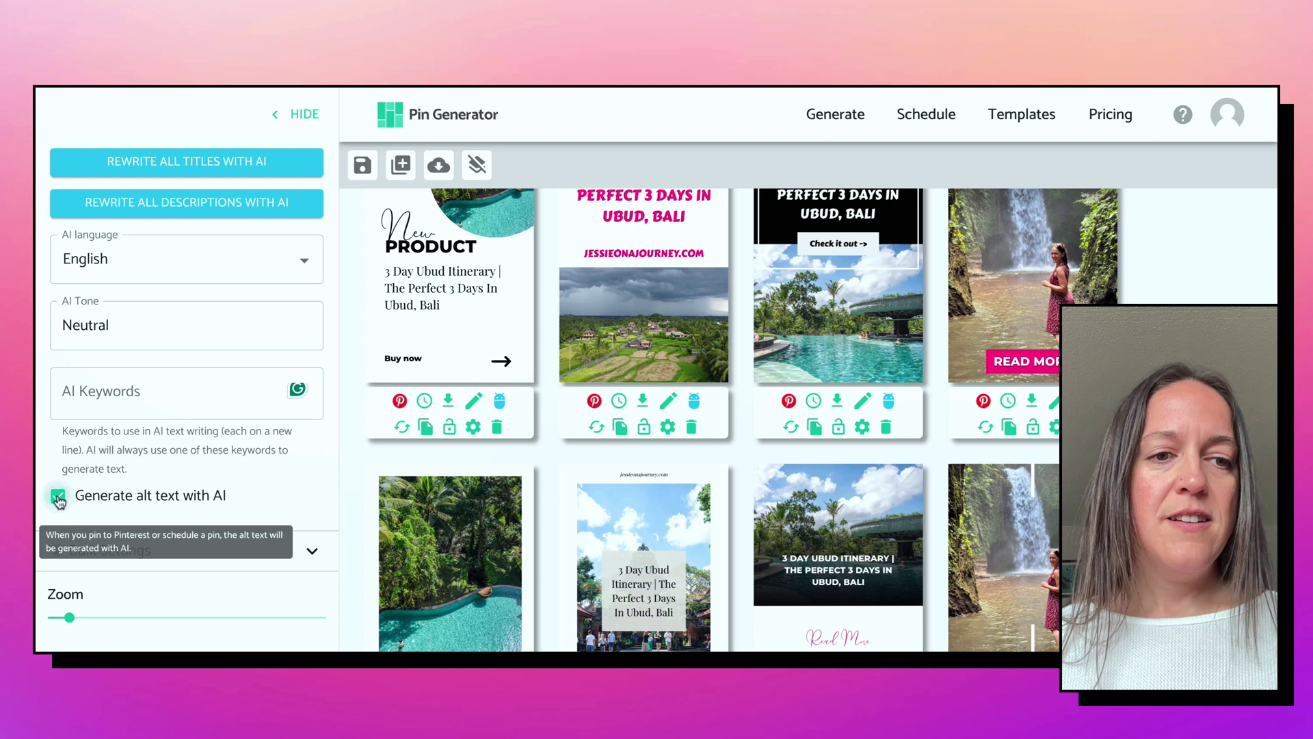
pyautogui.click(123, 387)
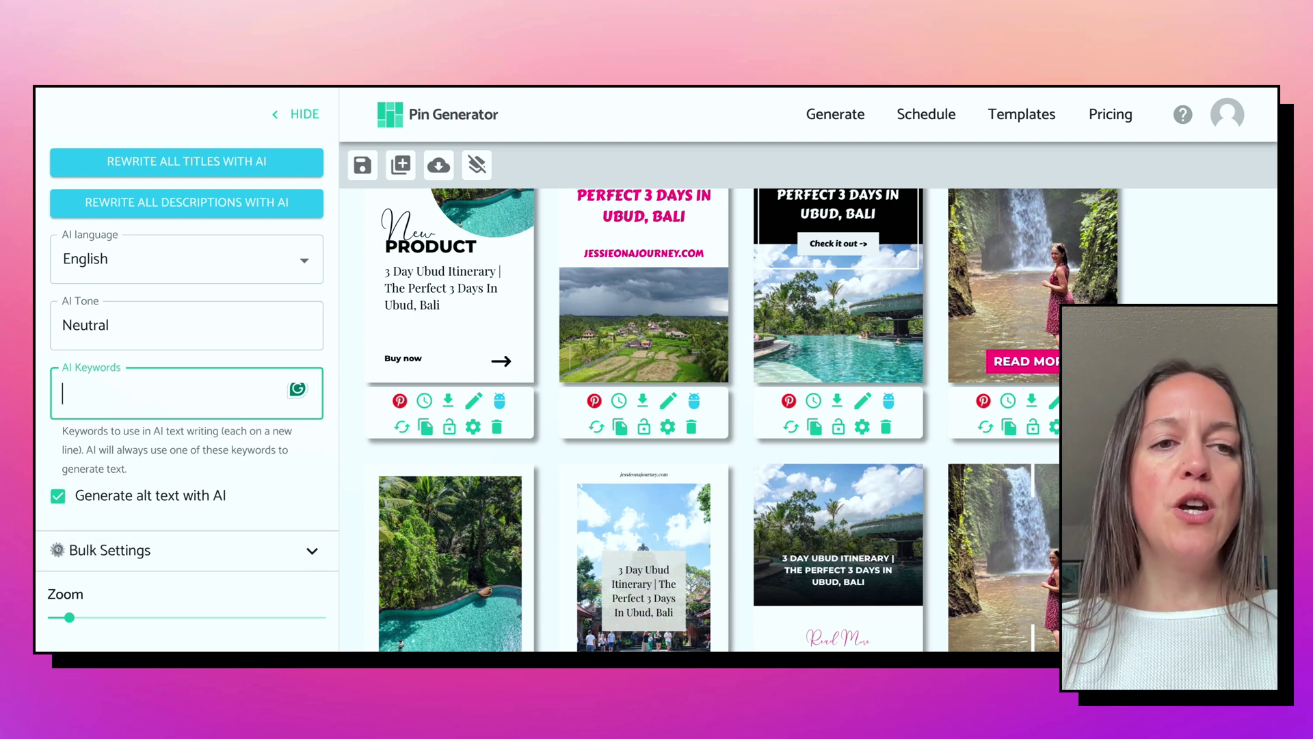
# - Enter AI keywords '3 days in Ubud, Ubud itinerary, things to do in Ubud, Ubud in 3 days'
pyautogui.write('3 days in Ubud,')
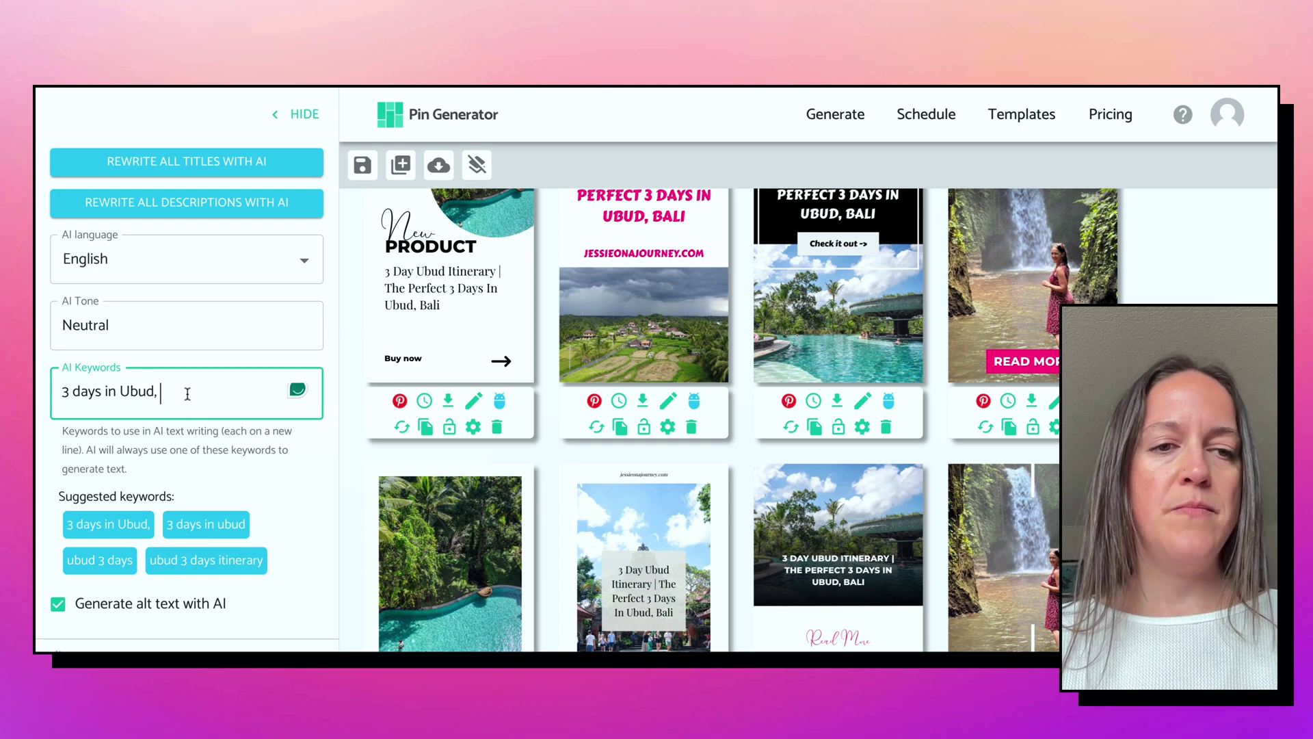
pyautogui.write('U')
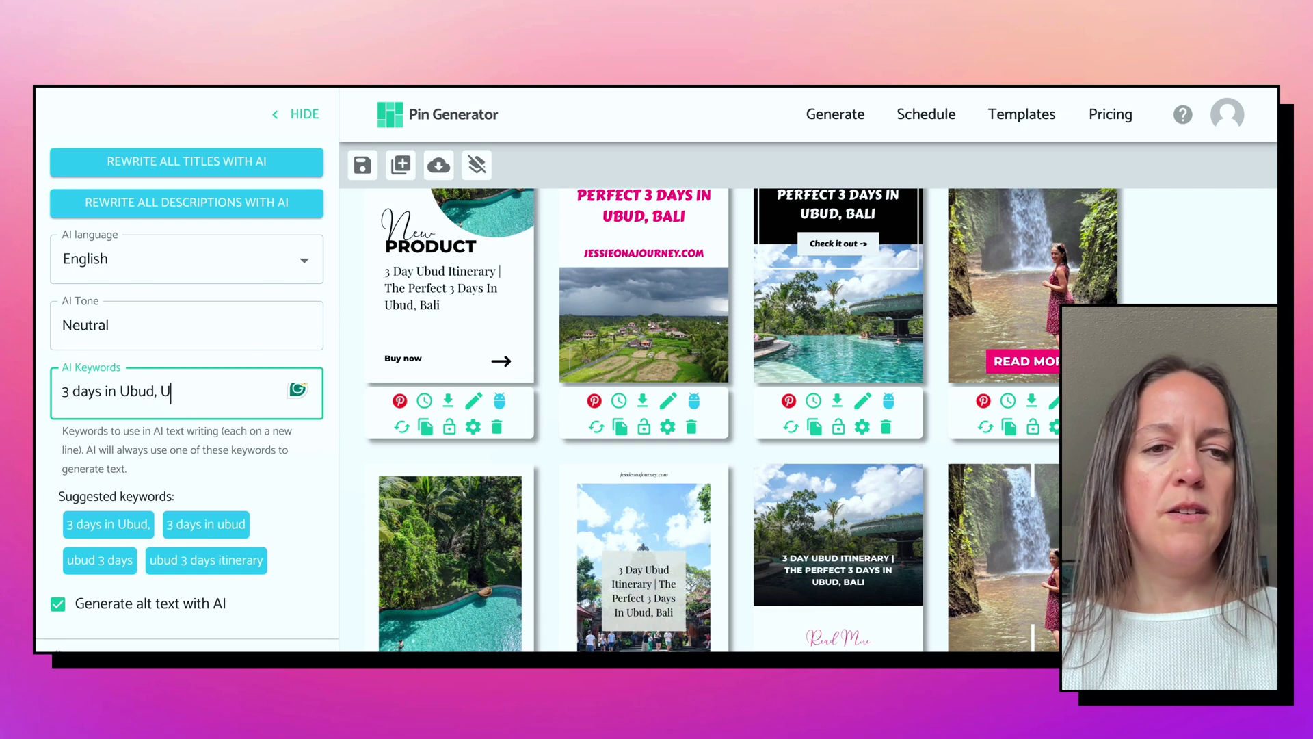
pyautogui.write('bud itinerary')
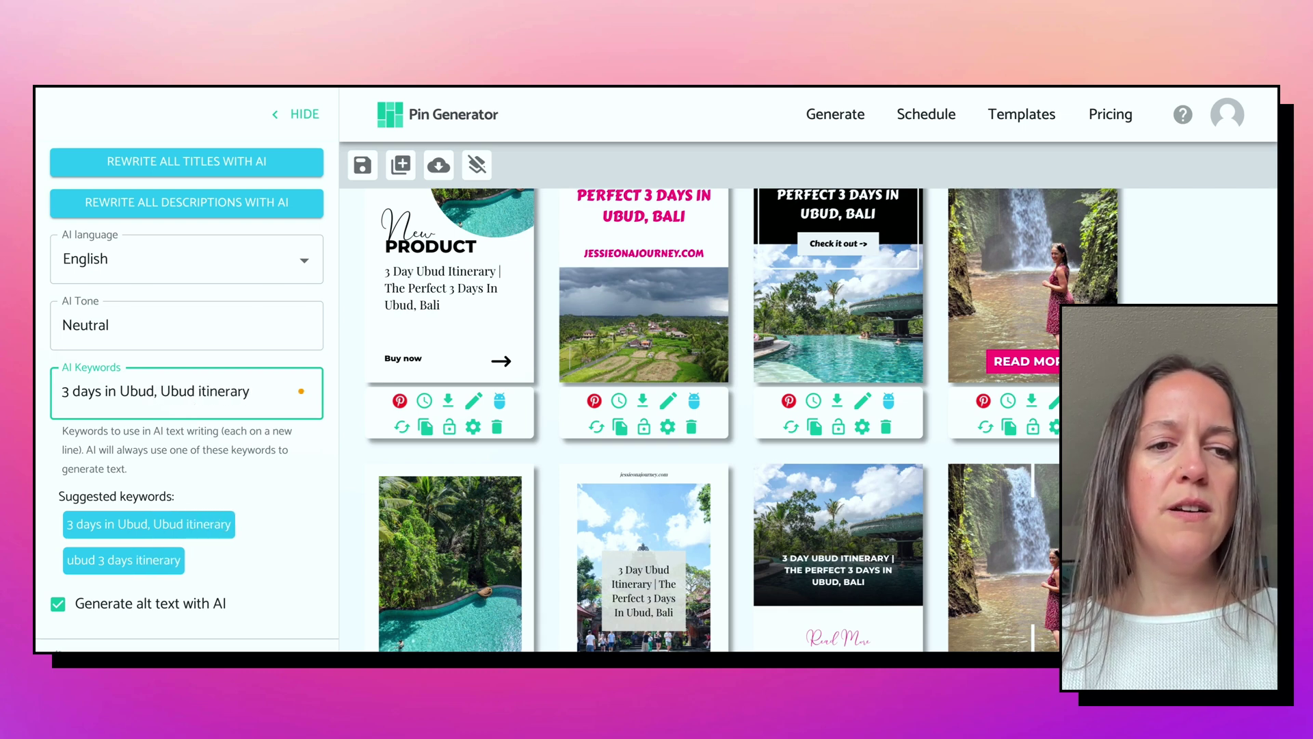
pyautogui.write(', thing')
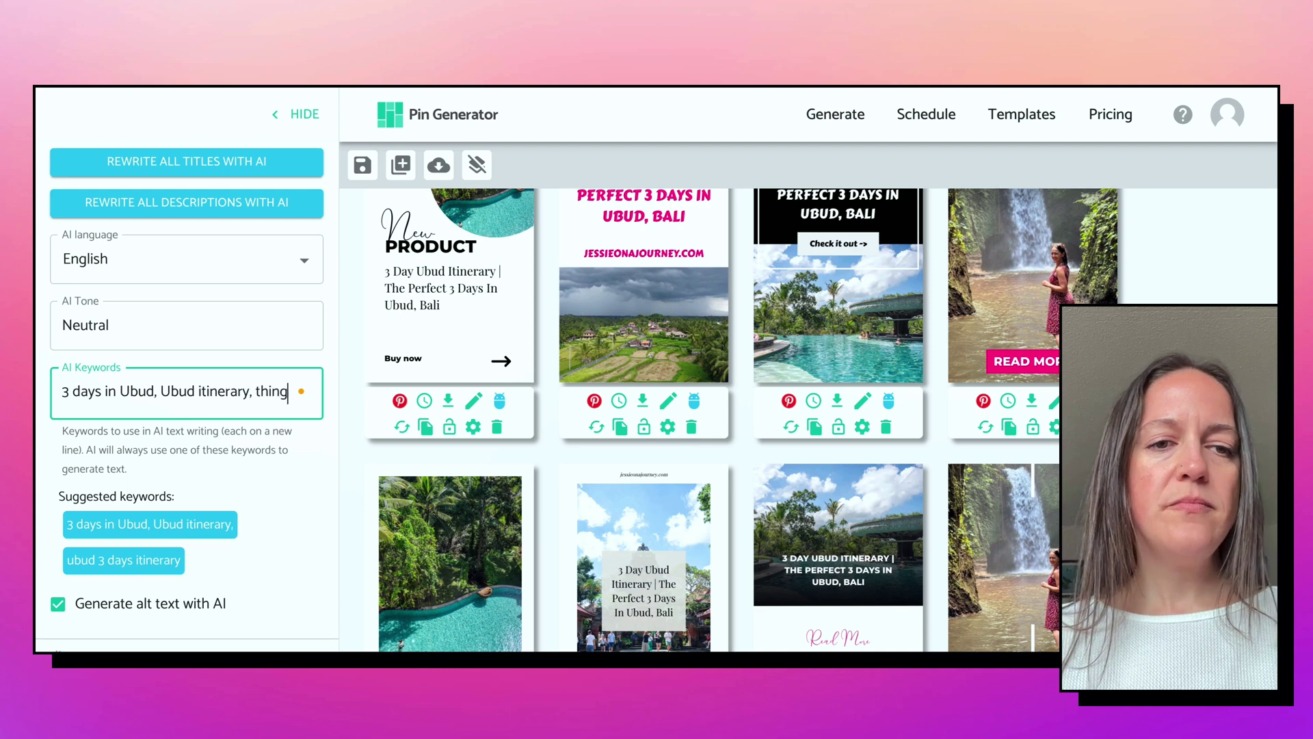
pyautogui.write('s to do in Ubud')
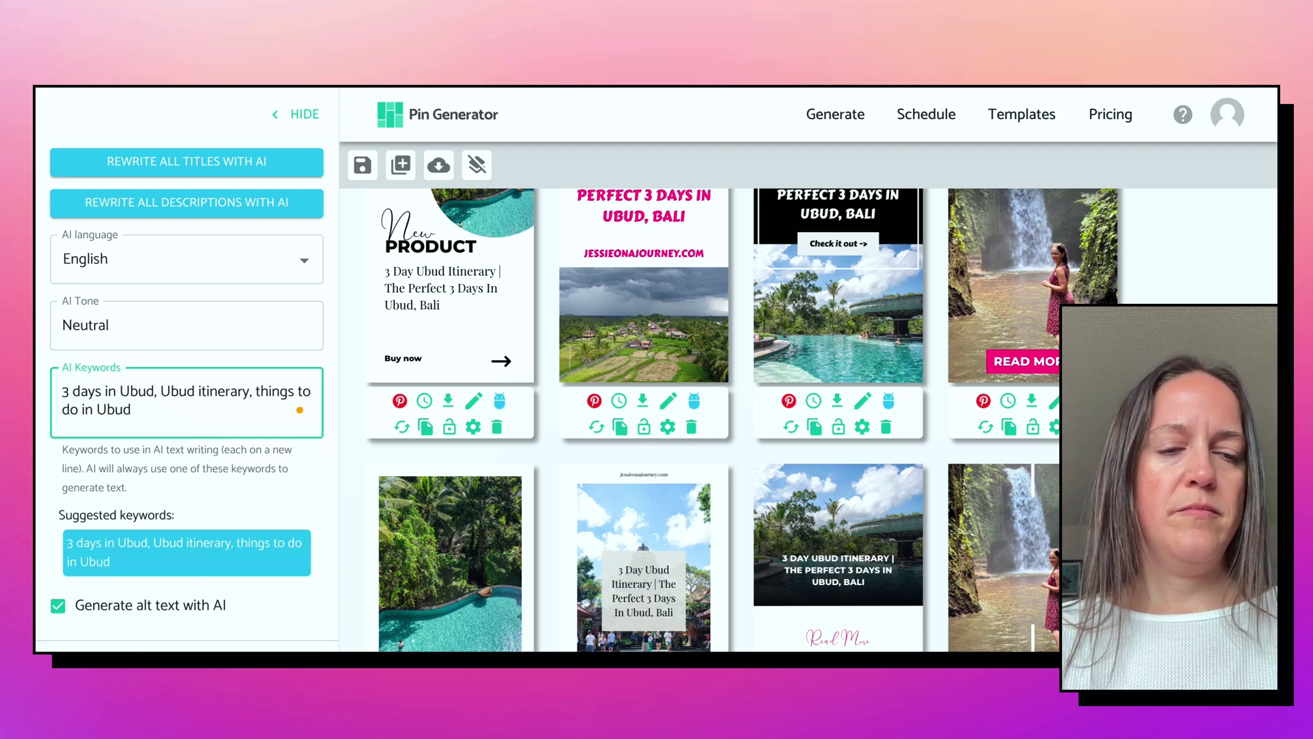
pyautogui.write(', Ub')
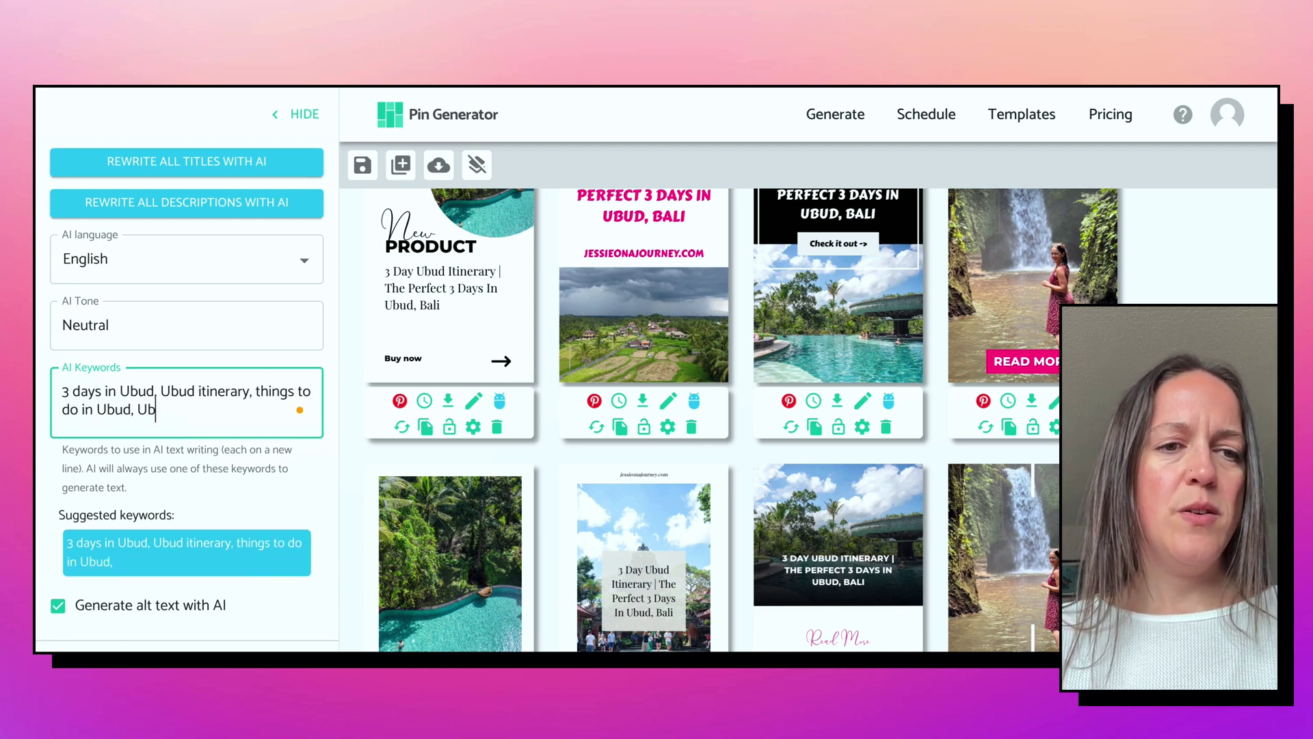
pyautogui.write('ud in 3 days')
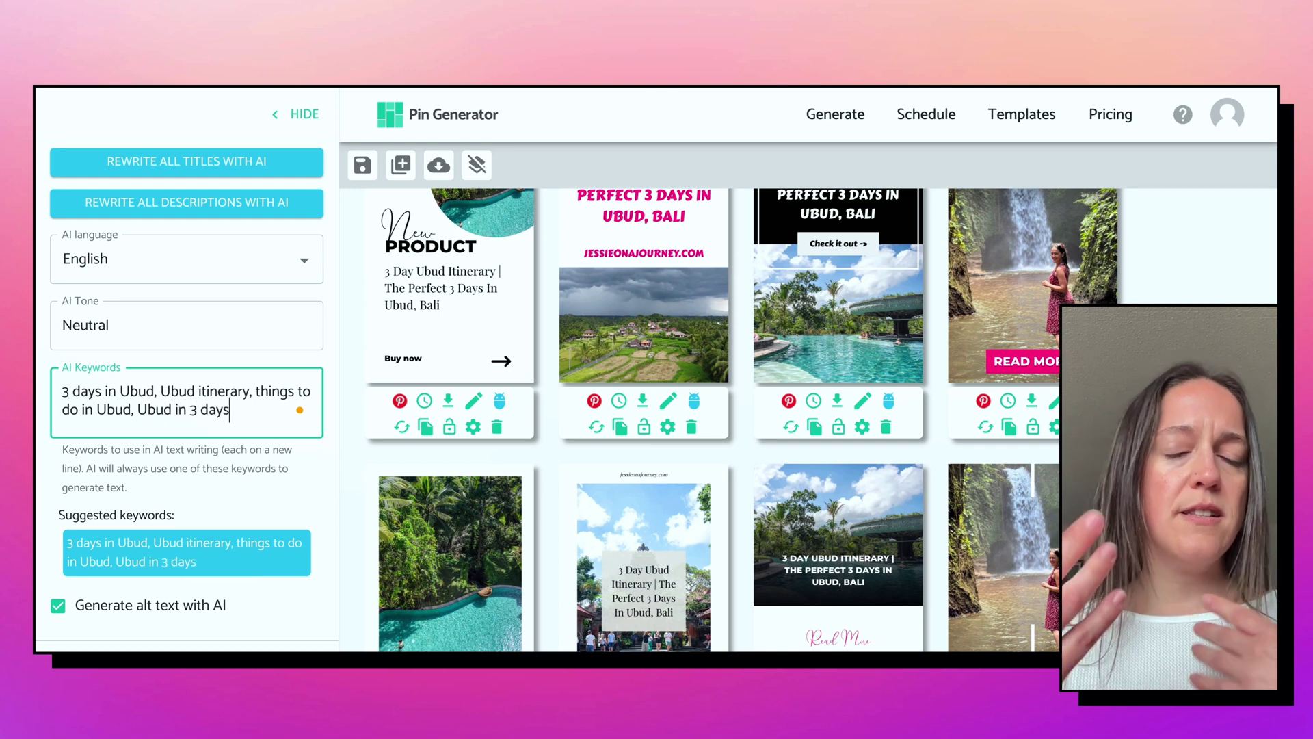
pyautogui.scroll(-1, 205, 505)
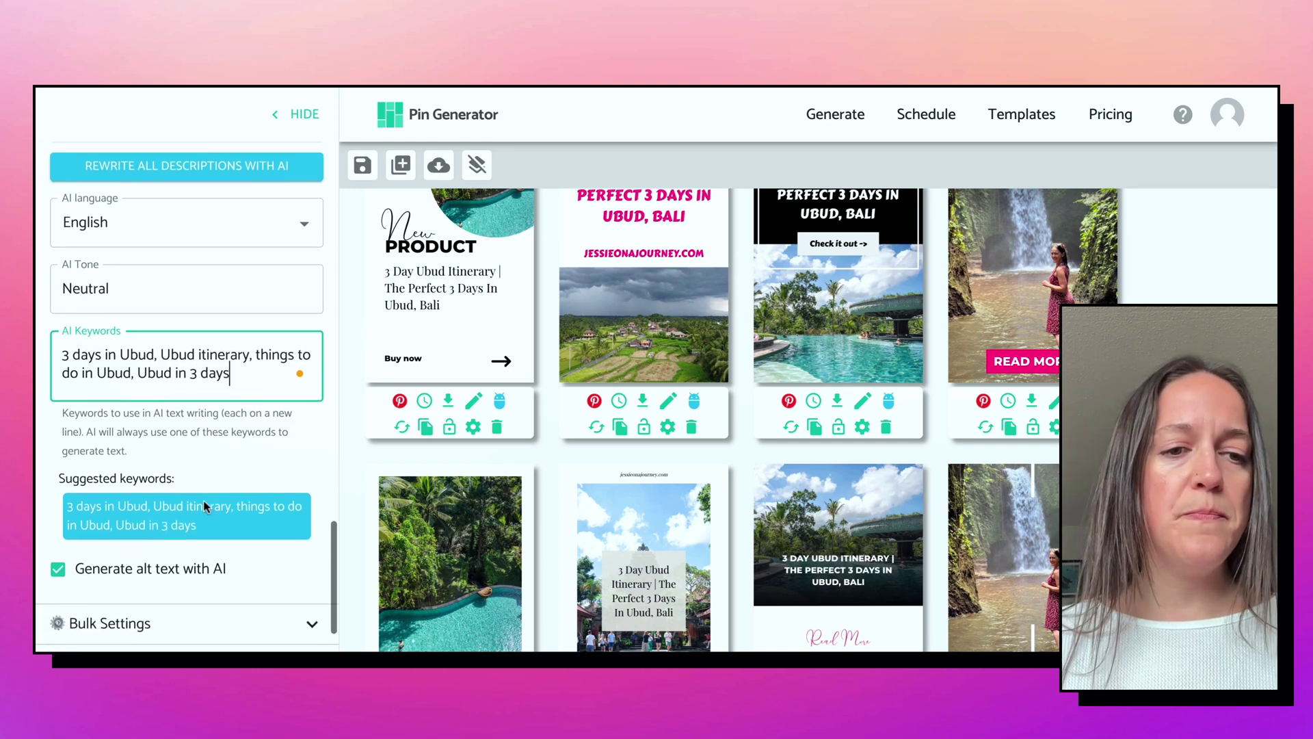
pyautogui.scroll(3, 205, 506)
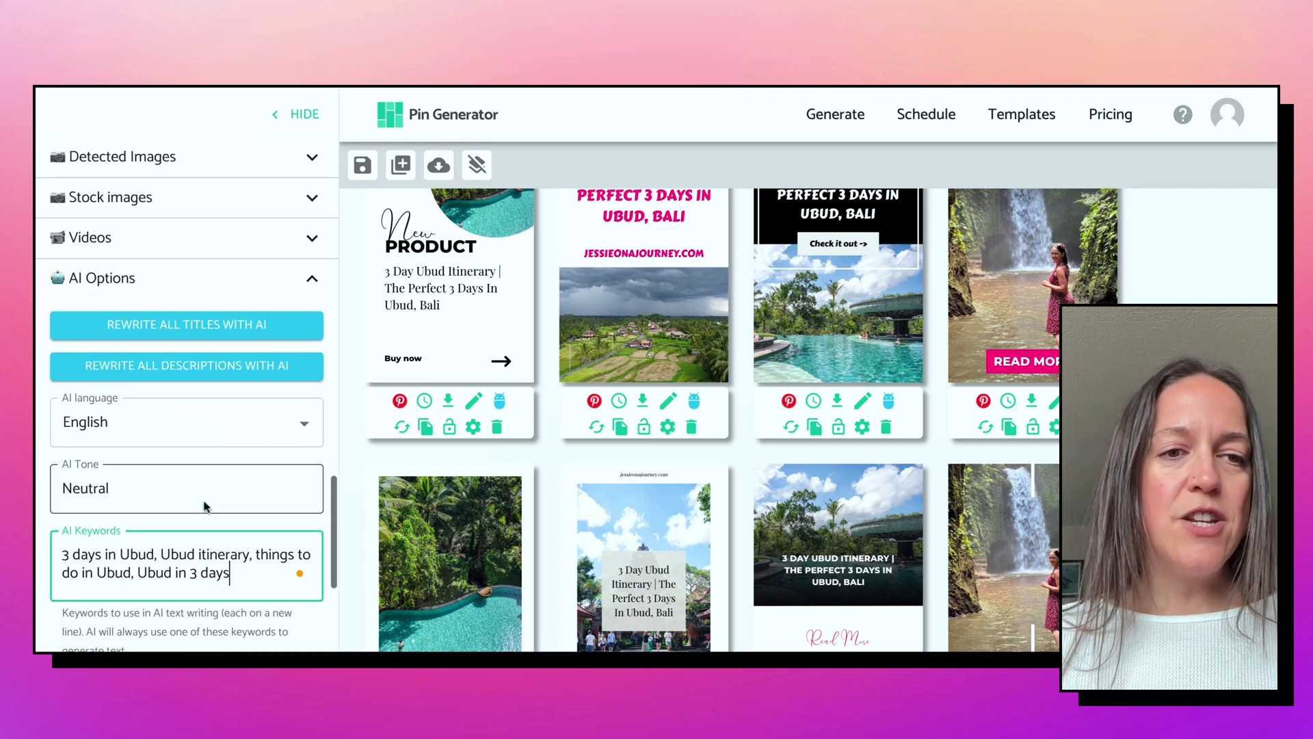
# - Rewrite all pin descriptions with AI and open the rice-field pin's edit dialog
pyautogui.click(146, 372)
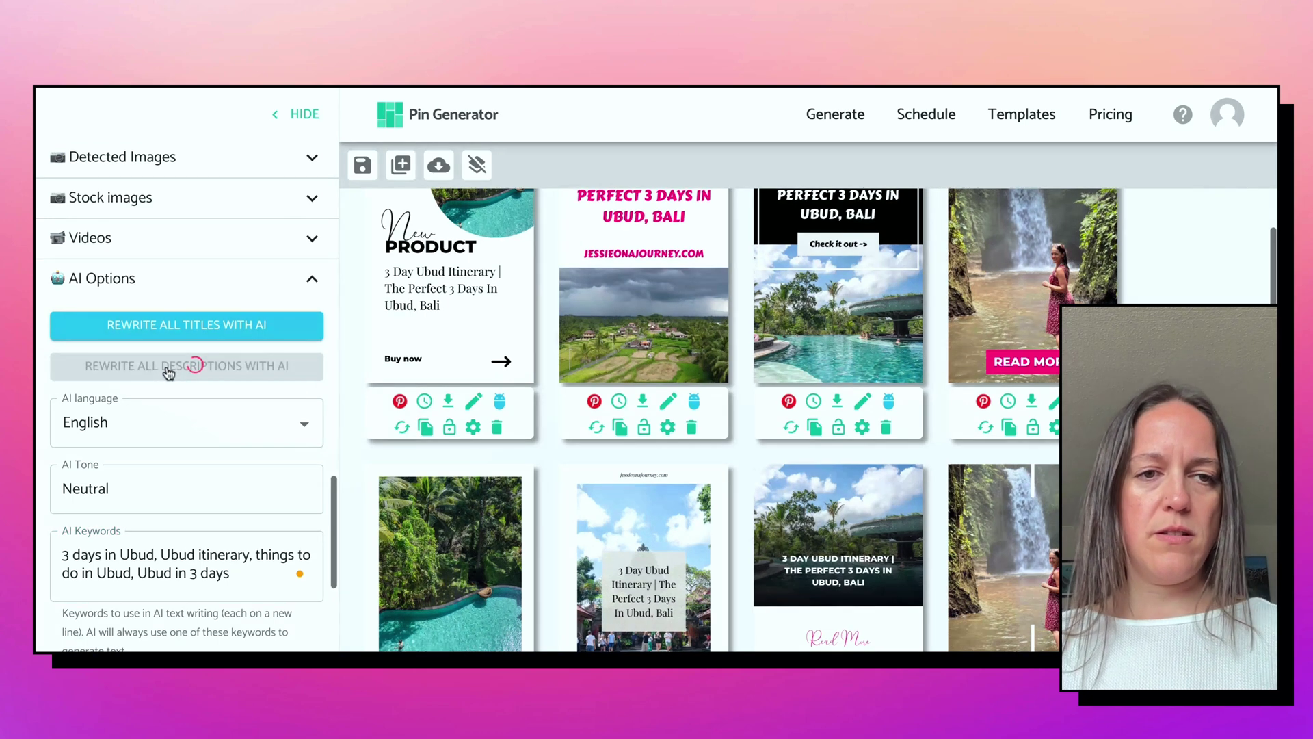
pyautogui.scroll(-1, 169, 375)
pyautogui.click(126, 401)
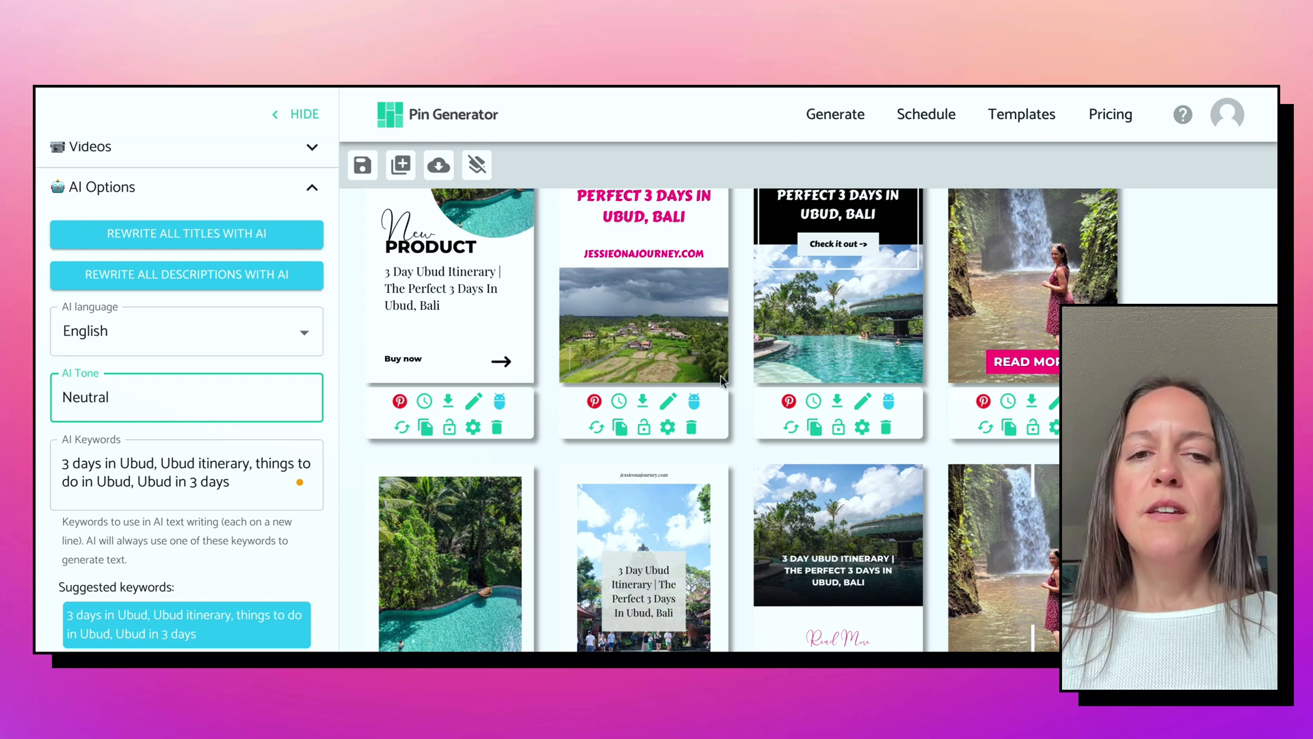
pyautogui.scroll(2, 714, 331)
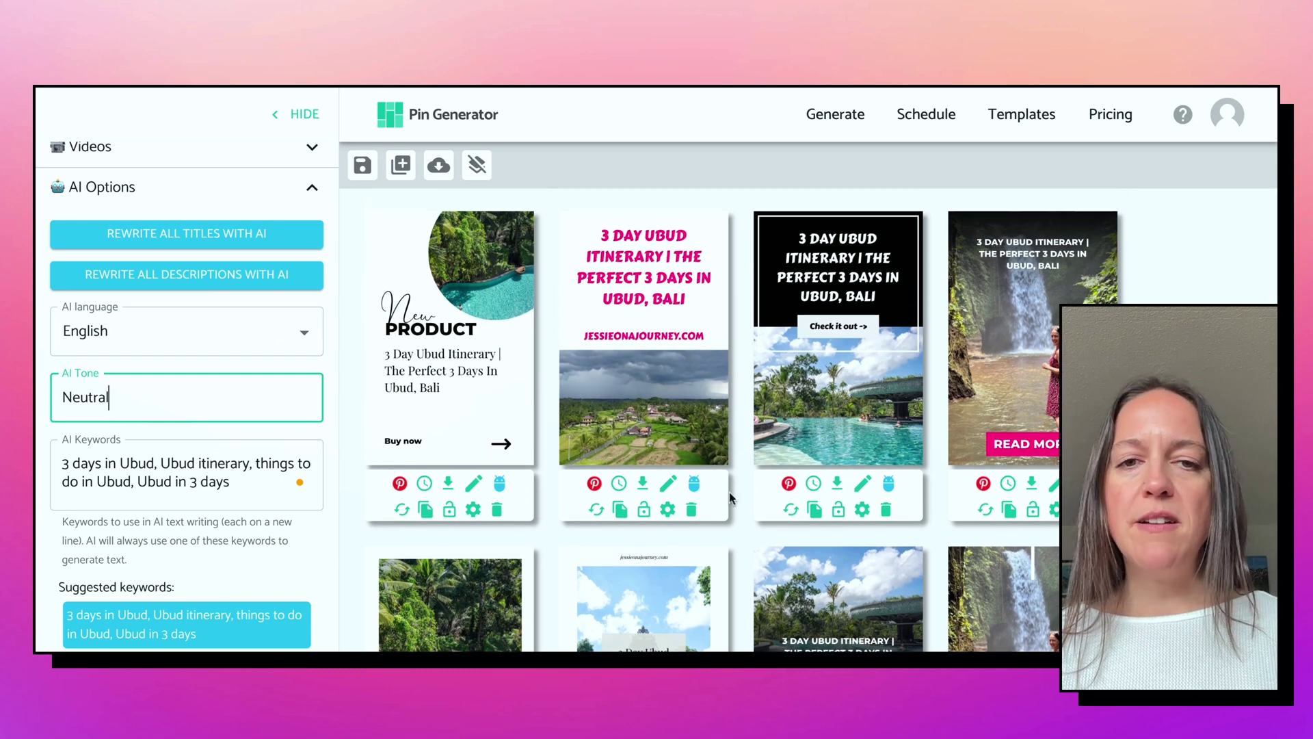
pyautogui.scroll(-1, 692, 316)
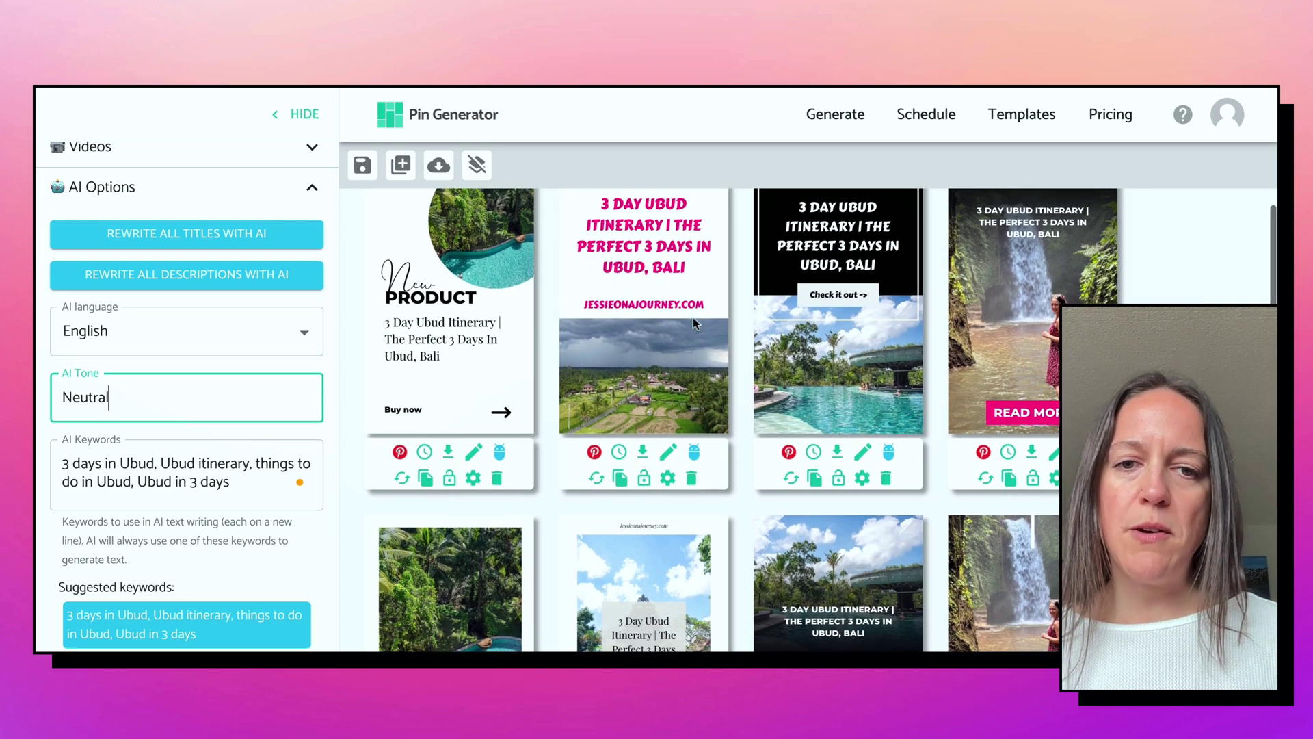
pyautogui.click(667, 454)
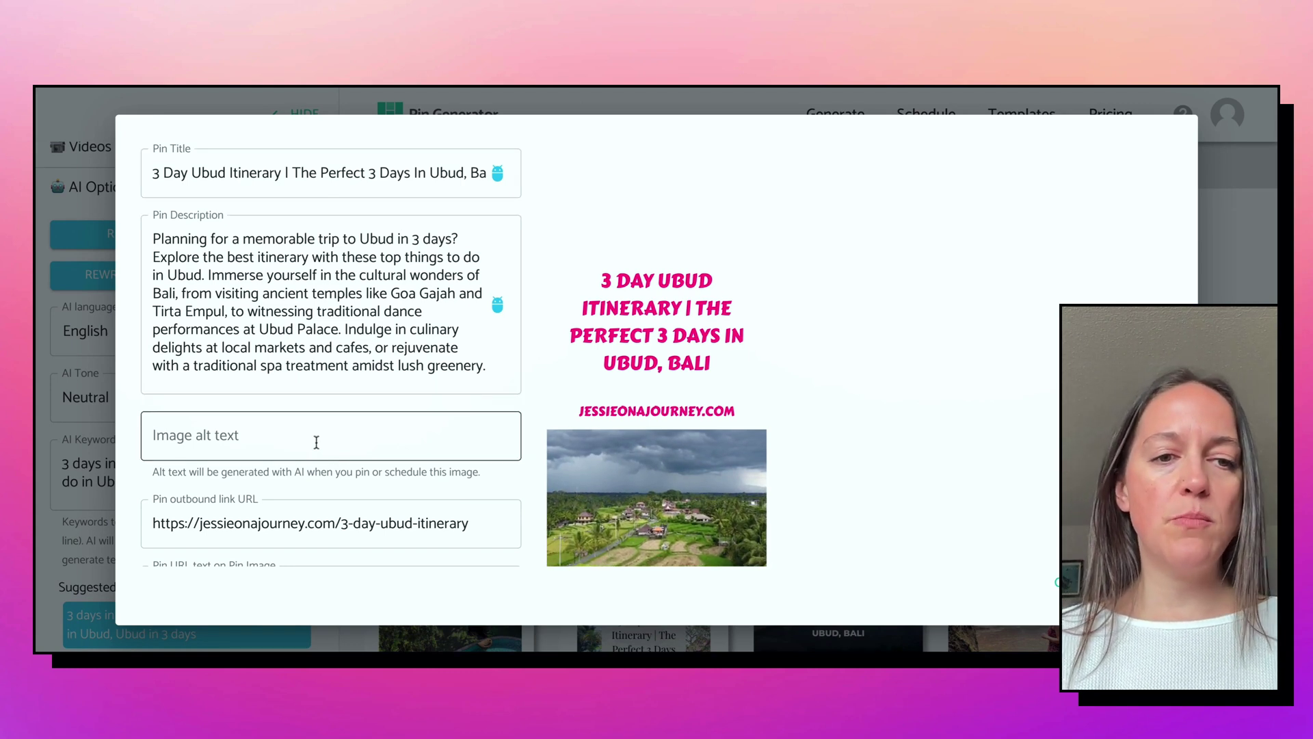
# - Set the rice-field pin's alt text to 'rice fields in Ubud' and close the edit window
pyautogui.scroll(-3, 320, 488)
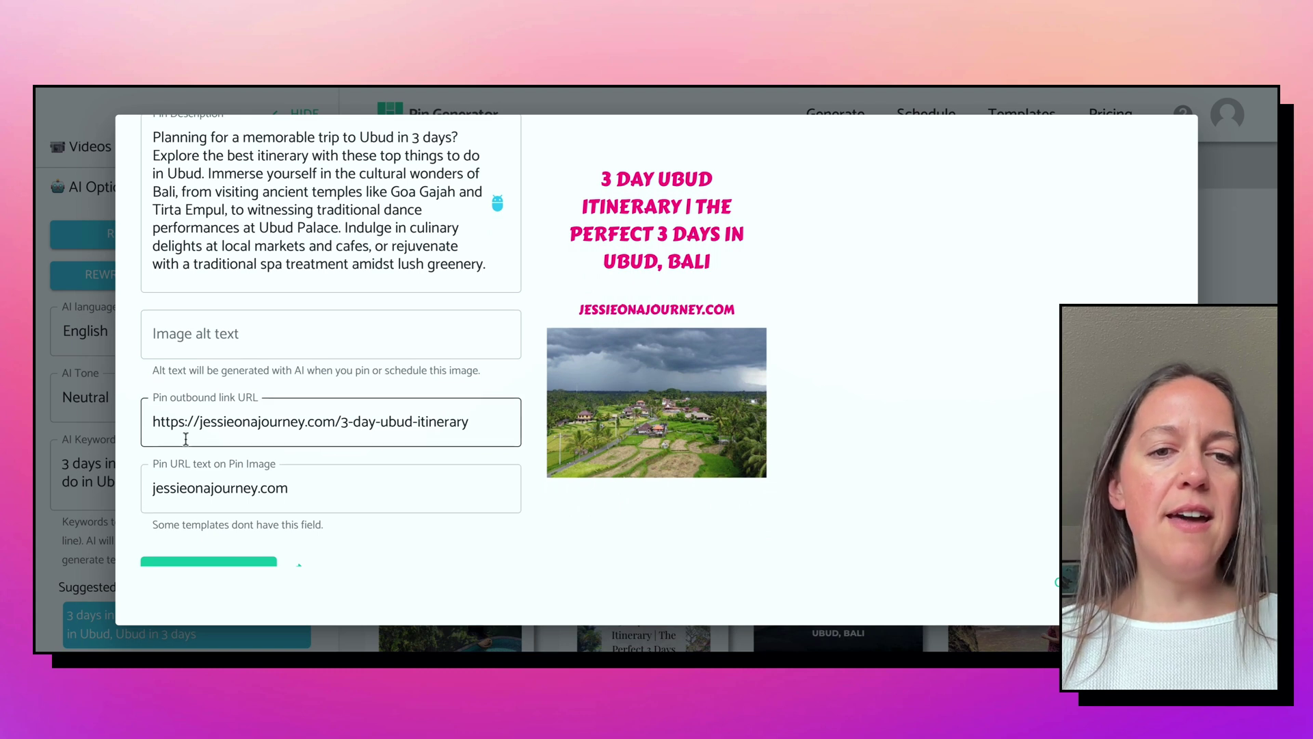
pyautogui.scroll(3, 351, 320)
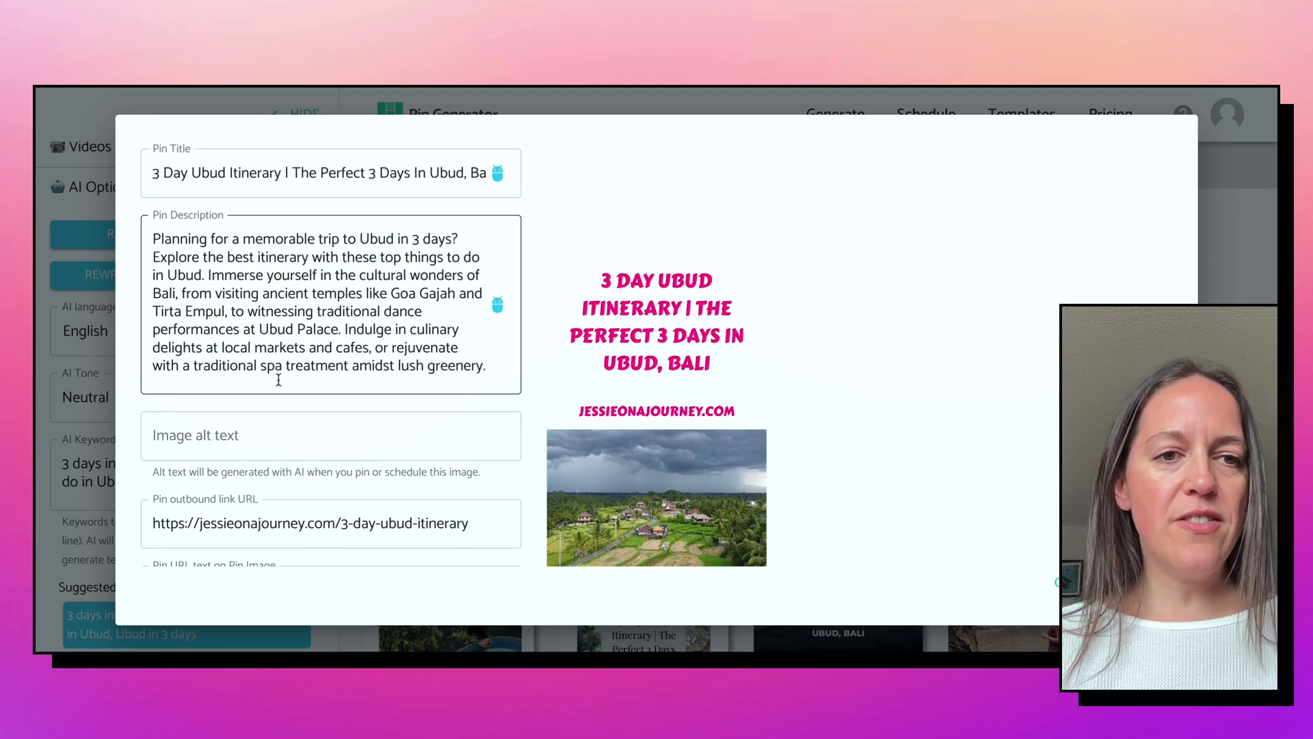
pyautogui.scroll(-3, 325, 329)
pyautogui.click(276, 330)
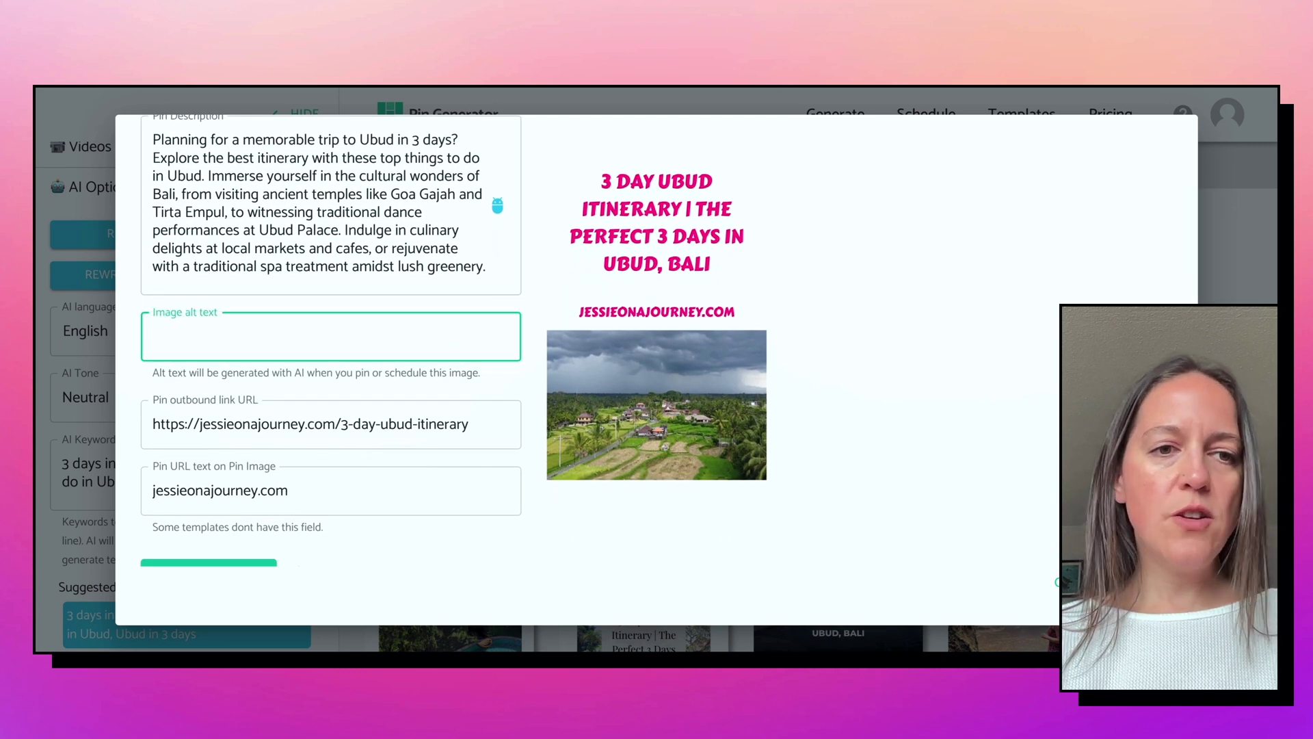
pyautogui.scroll(-1, 627, 401)
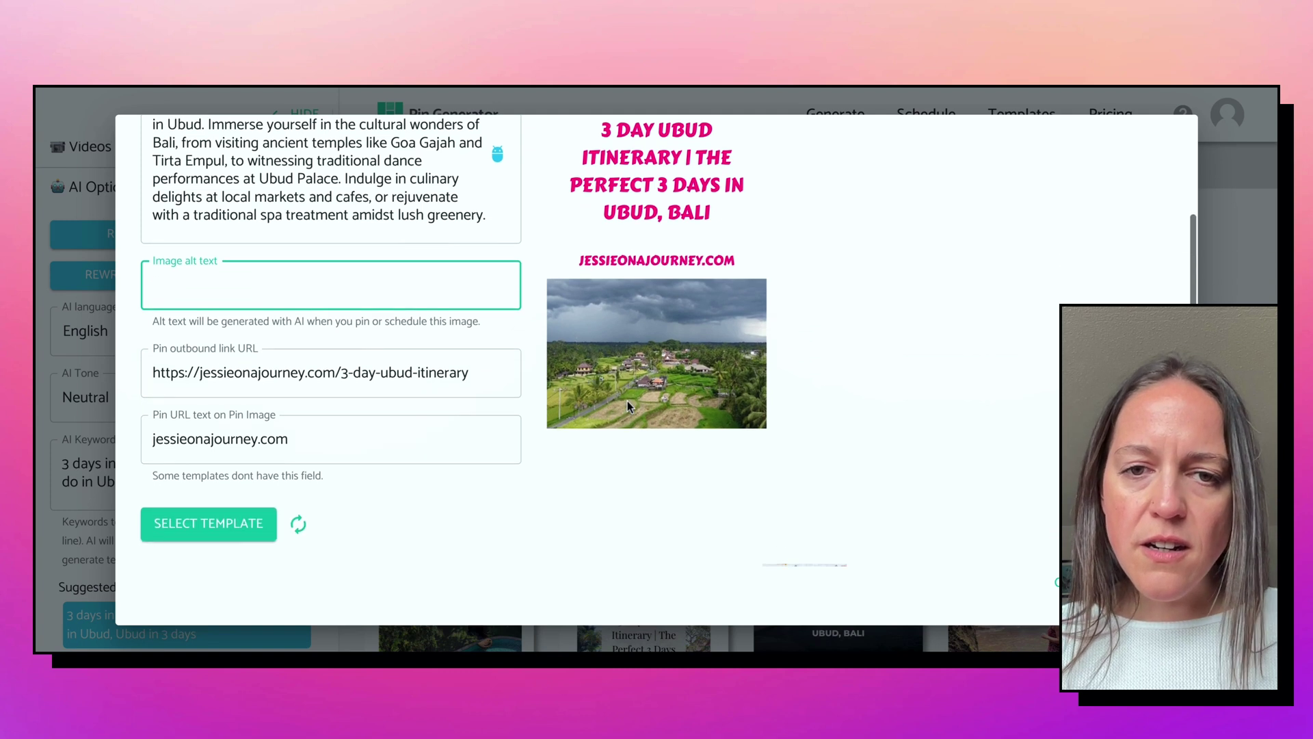
pyautogui.write('rice fie')
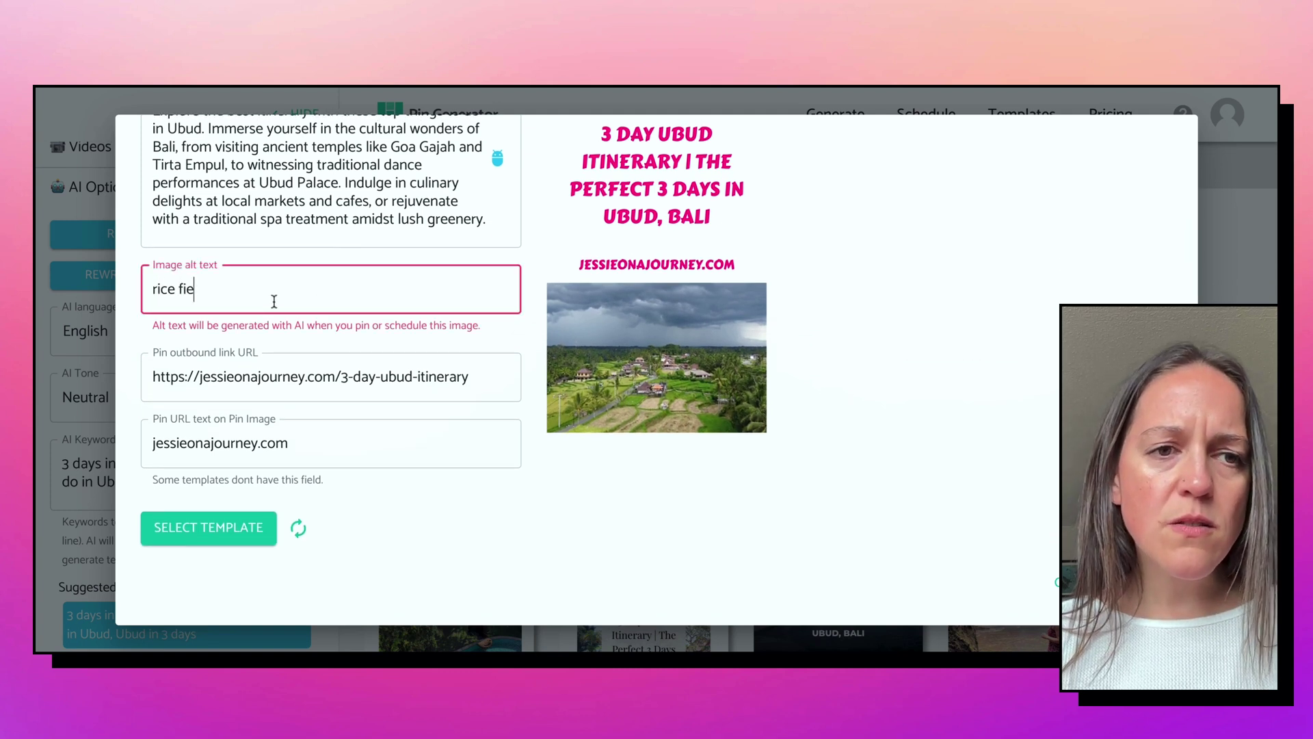
pyautogui.write('lds in Ubud')
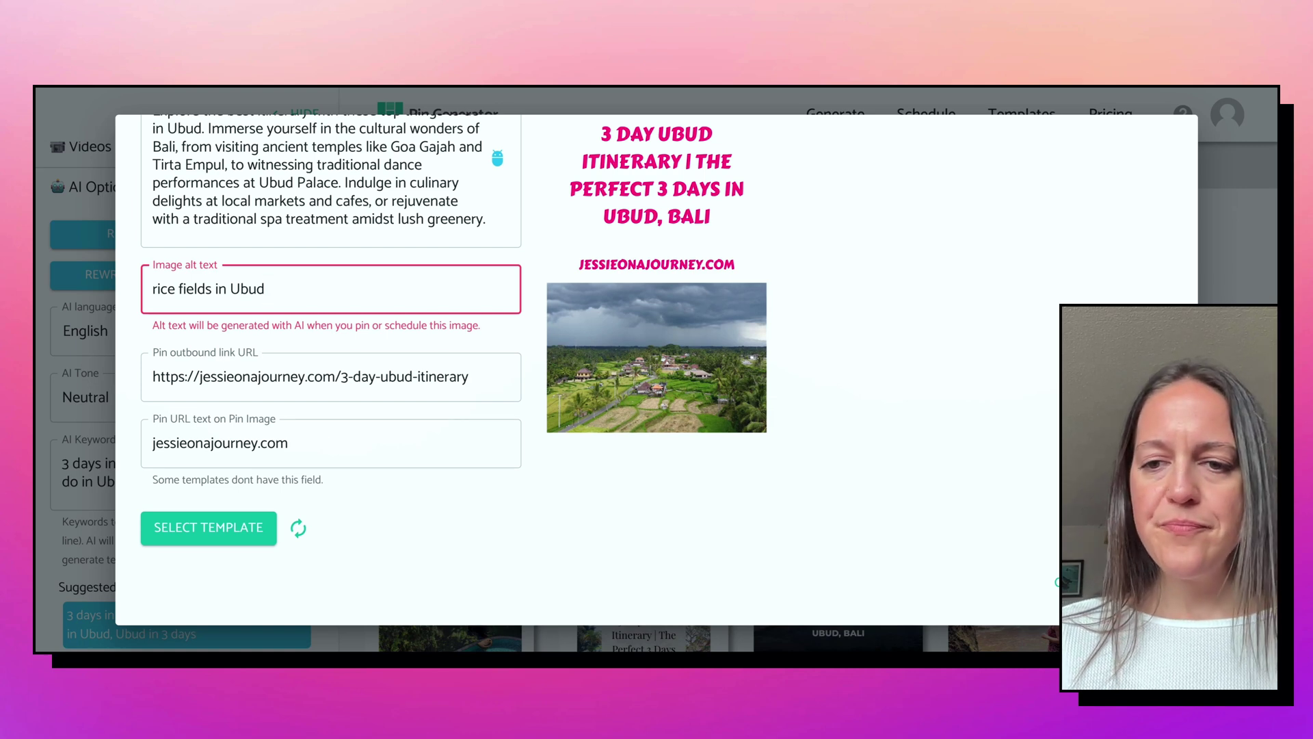
pyautogui.press('Escape')
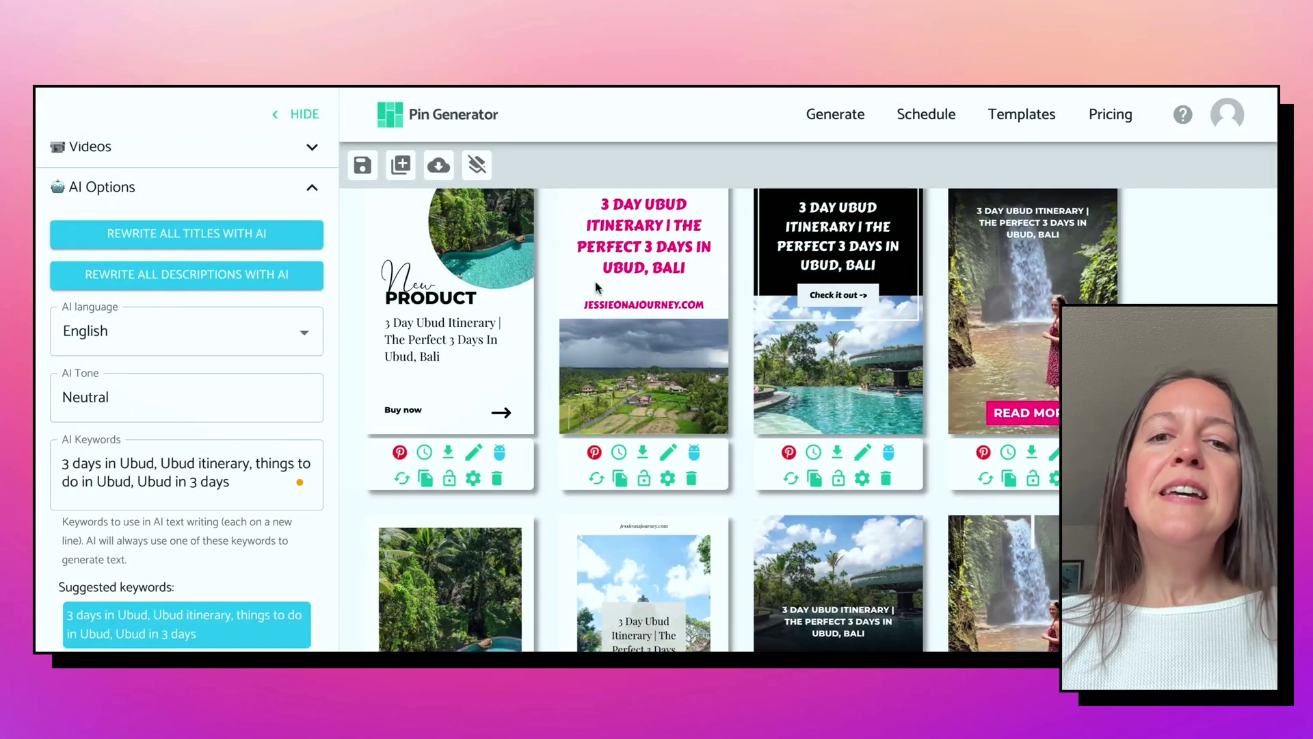
pyautogui.scroll(1, 608, 294)
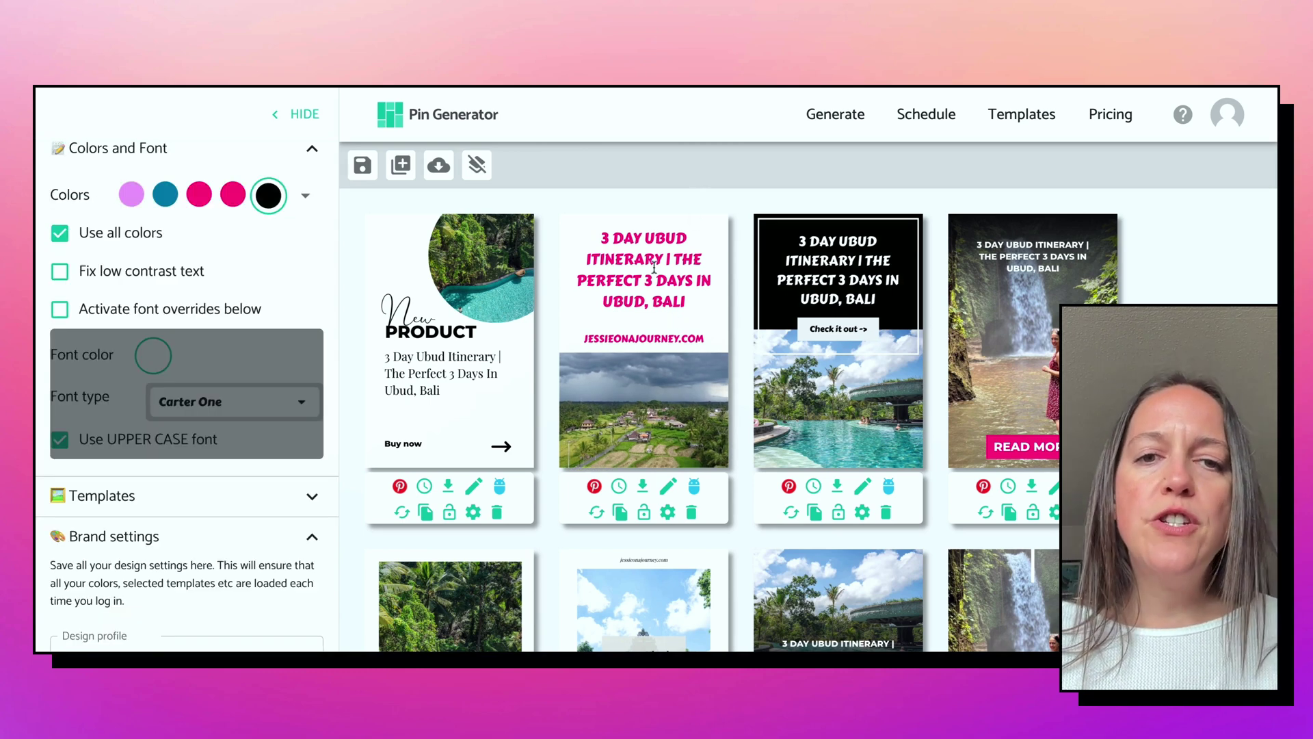
# - Check the second pin's title font and keep it as Carter One
pyautogui.click(655, 269)
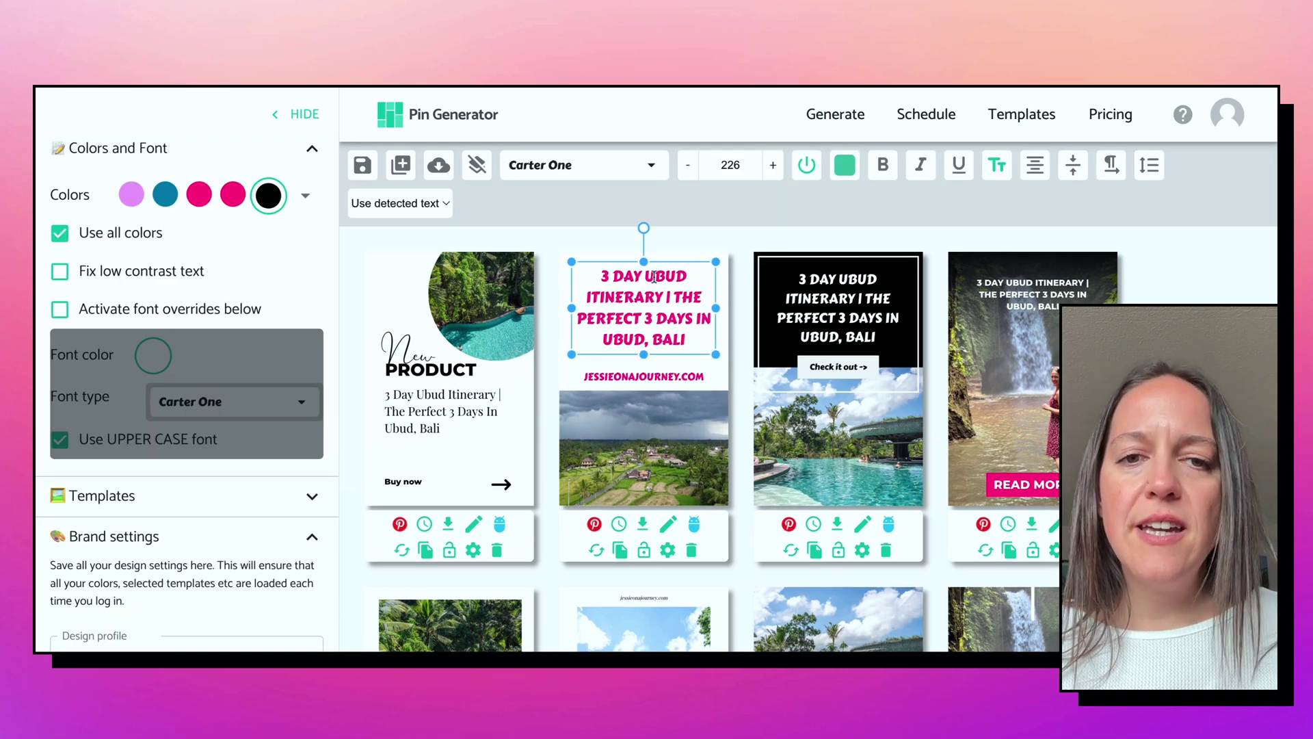
pyautogui.click(652, 167)
pyautogui.scroll(-10, 560, 394)
pyautogui.scroll(-20, 553, 364)
pyautogui.scroll(-20, 553, 364)
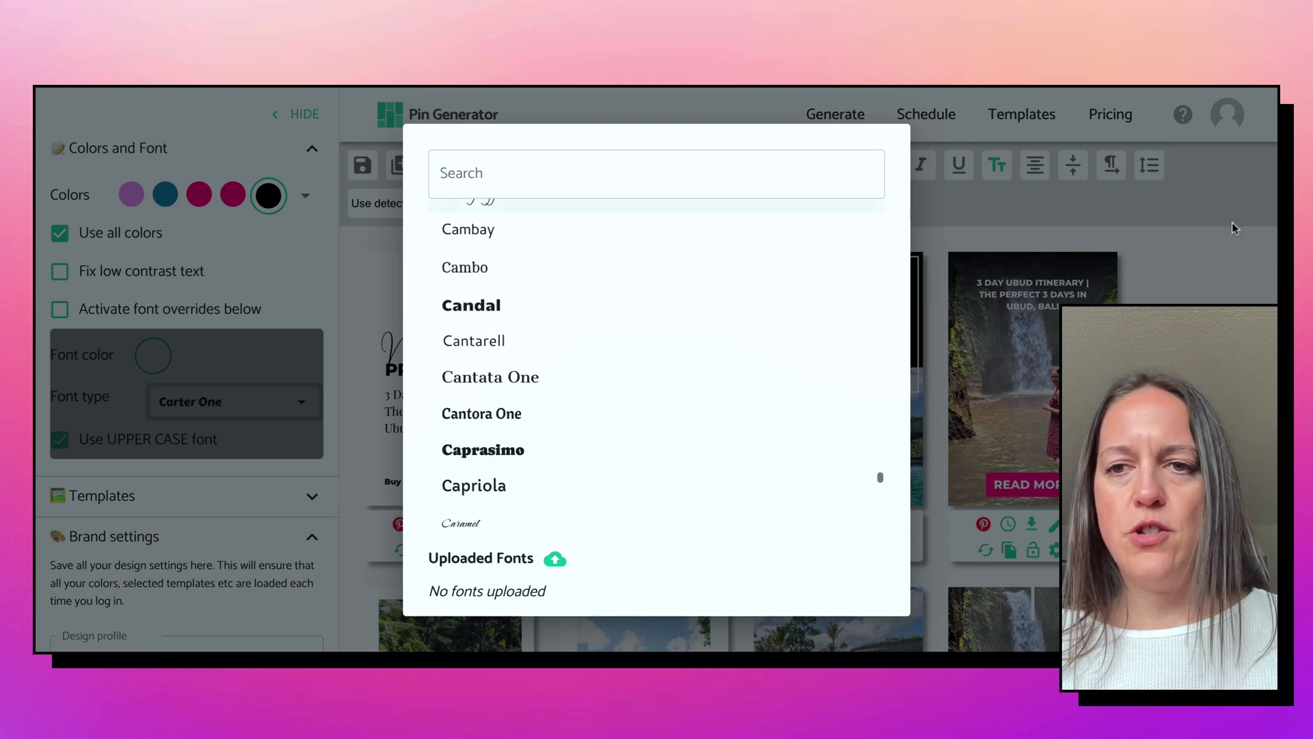
pyautogui.click(1233, 223)
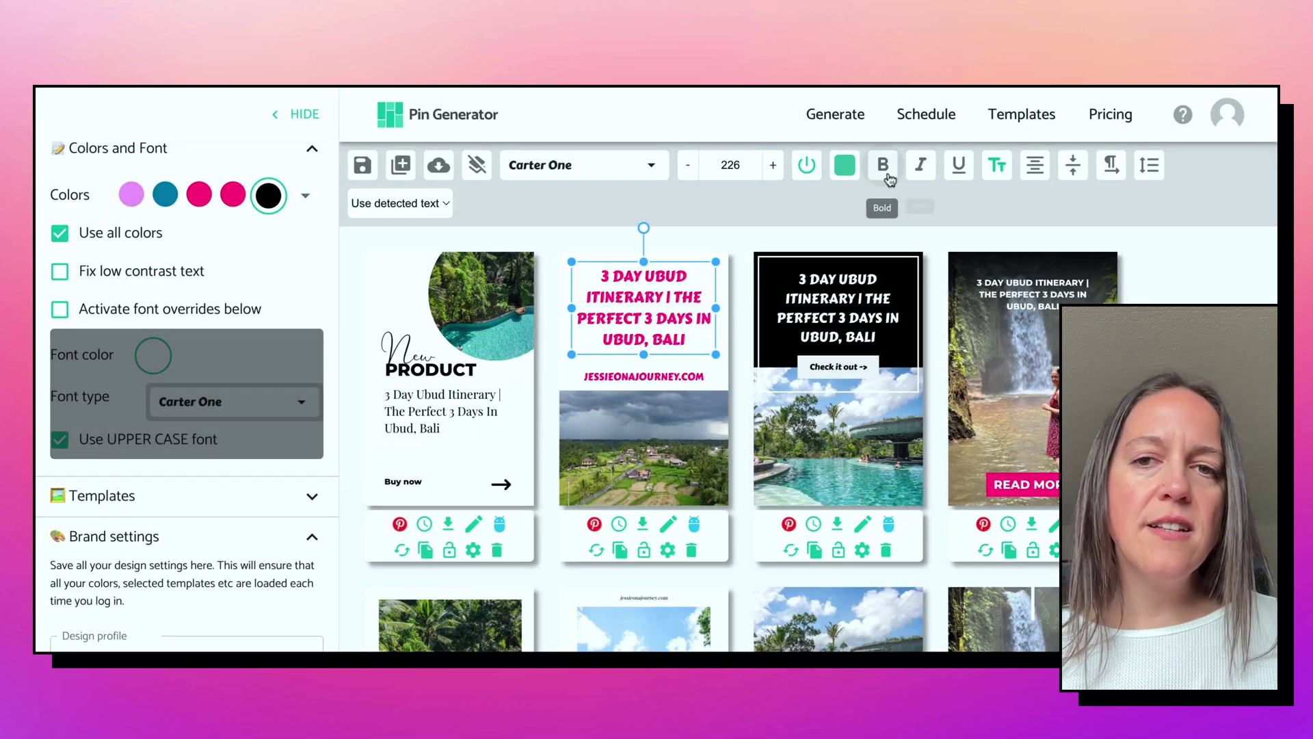
# - Select the second pin's website text and browse the further Ubud pins in the grid
pyautogui.click(609, 375)
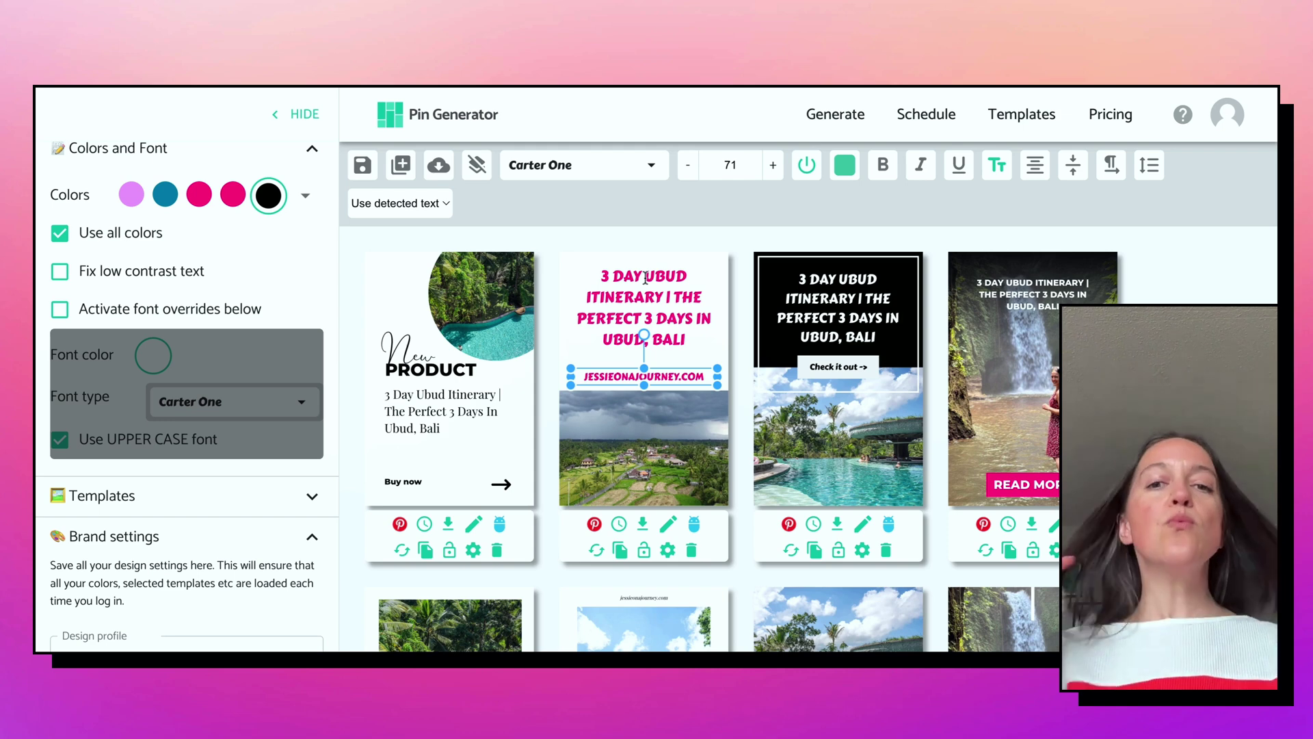
pyautogui.scroll(-3, 684, 464)
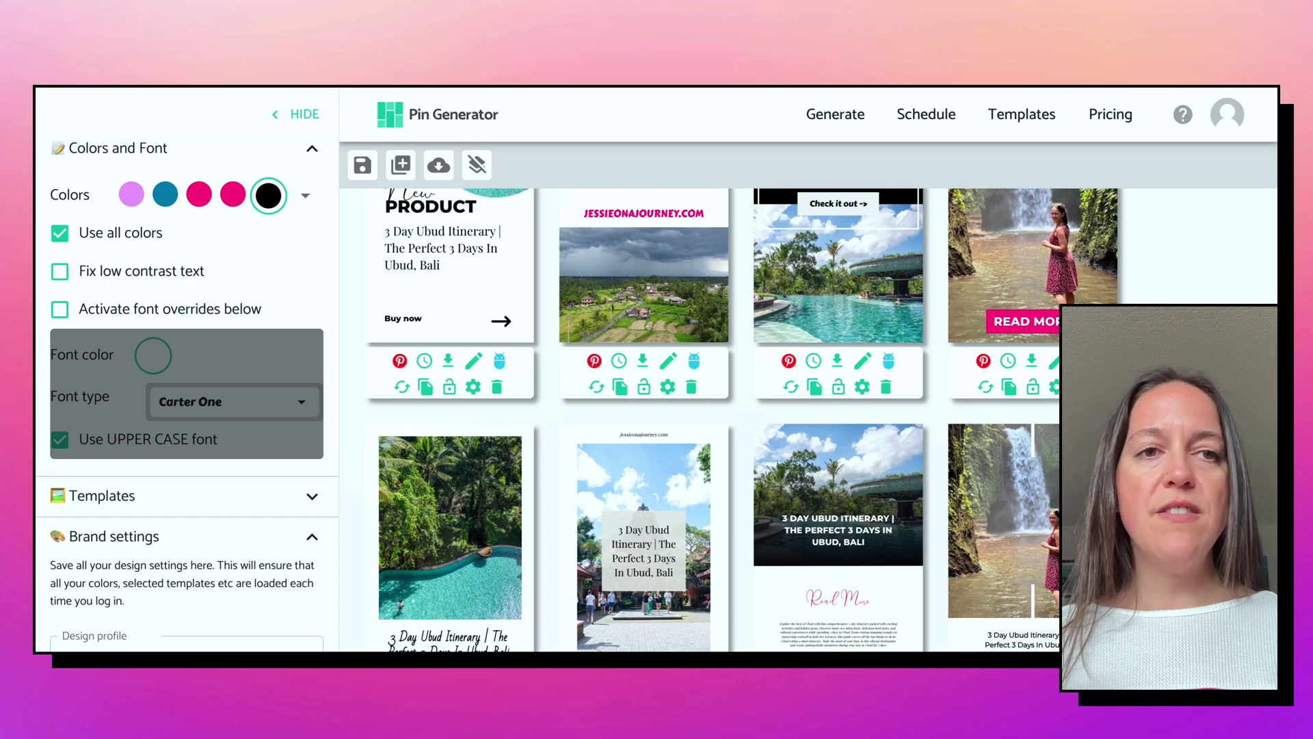
pyautogui.scroll(-6, 745, 419)
pyautogui.scroll(-4, 745, 419)
pyautogui.scroll(5, 745, 420)
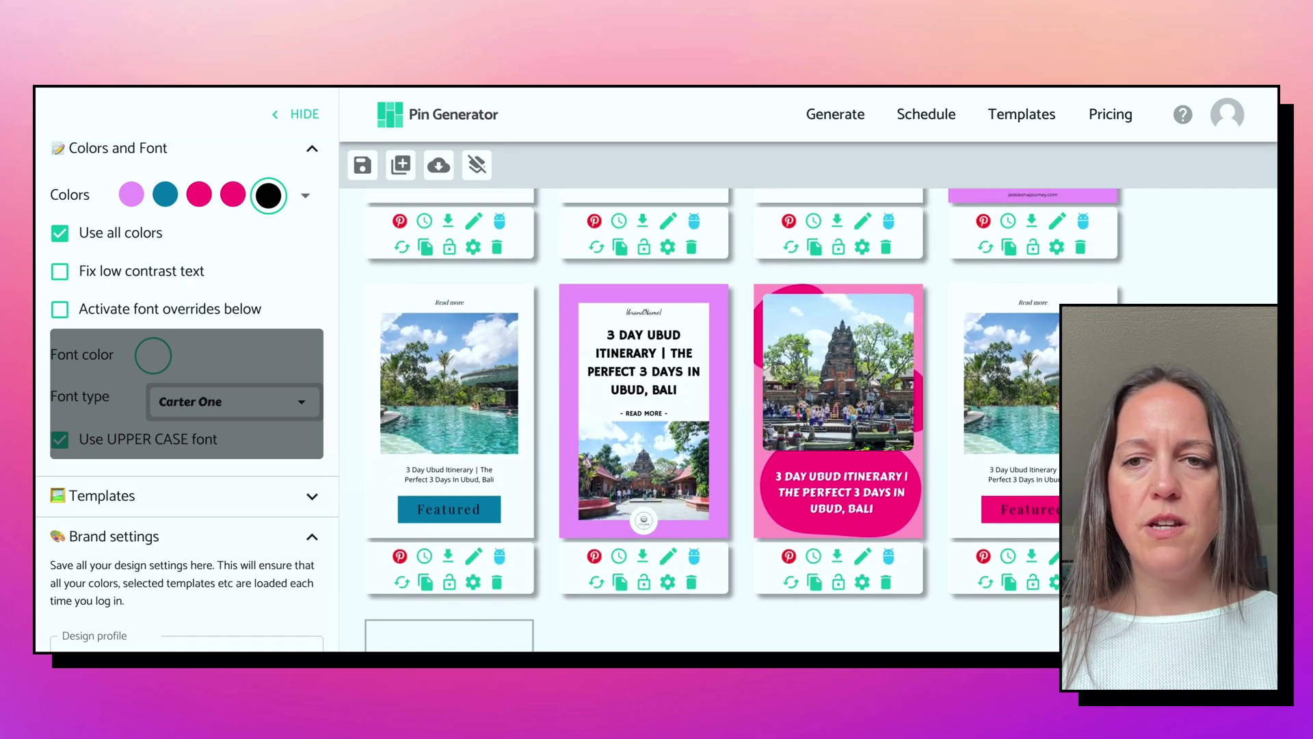
pyautogui.scroll(10, 745, 419)
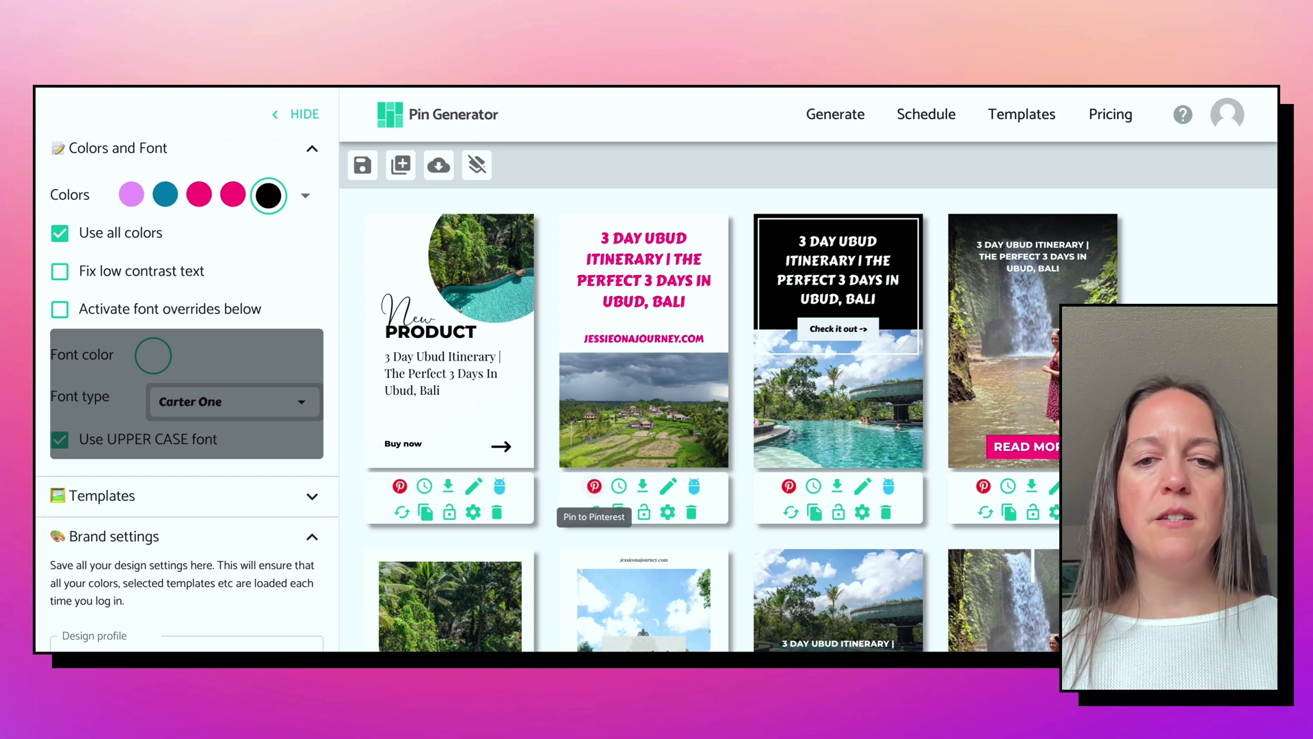
# - Look over the second pin's scheduling and AI text option menus
pyautogui.click(620, 486)
pyautogui.click(649, 487)
pyautogui.click(621, 487)
pyautogui.click(622, 487)
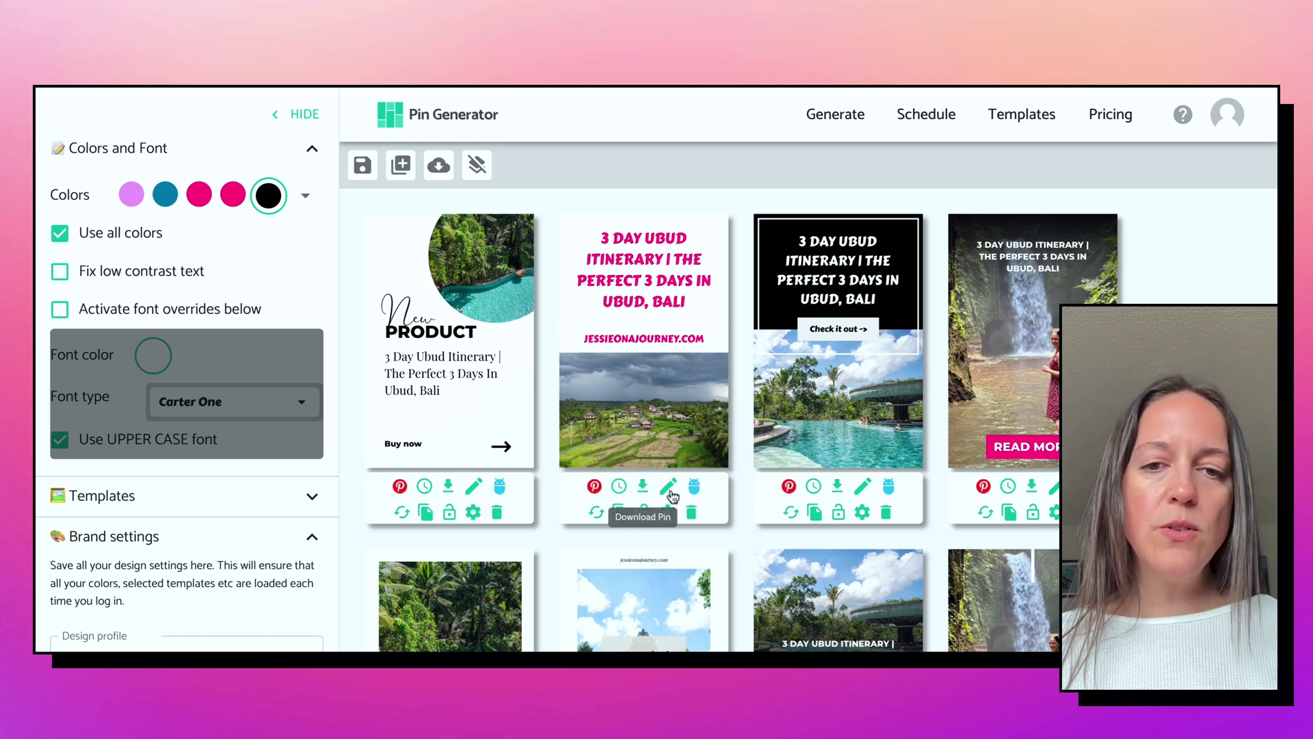
pyautogui.click(694, 487)
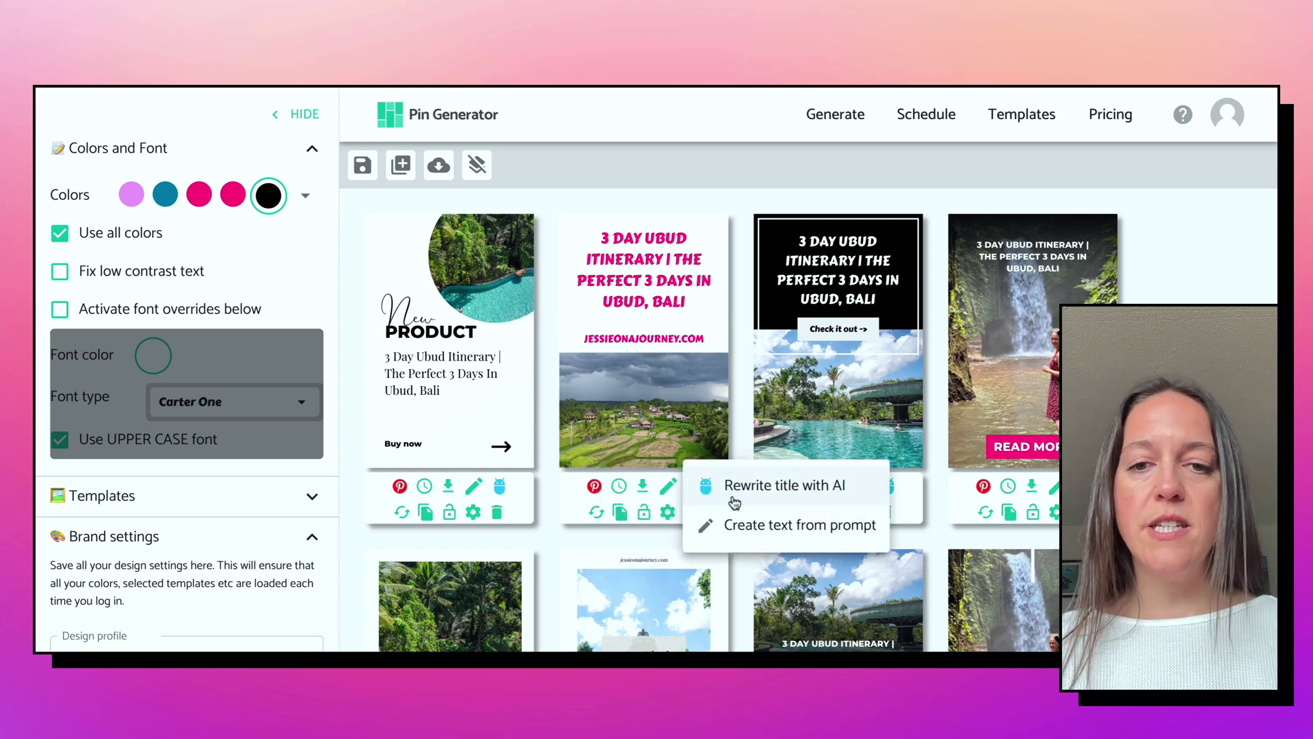
pyautogui.click(692, 494)
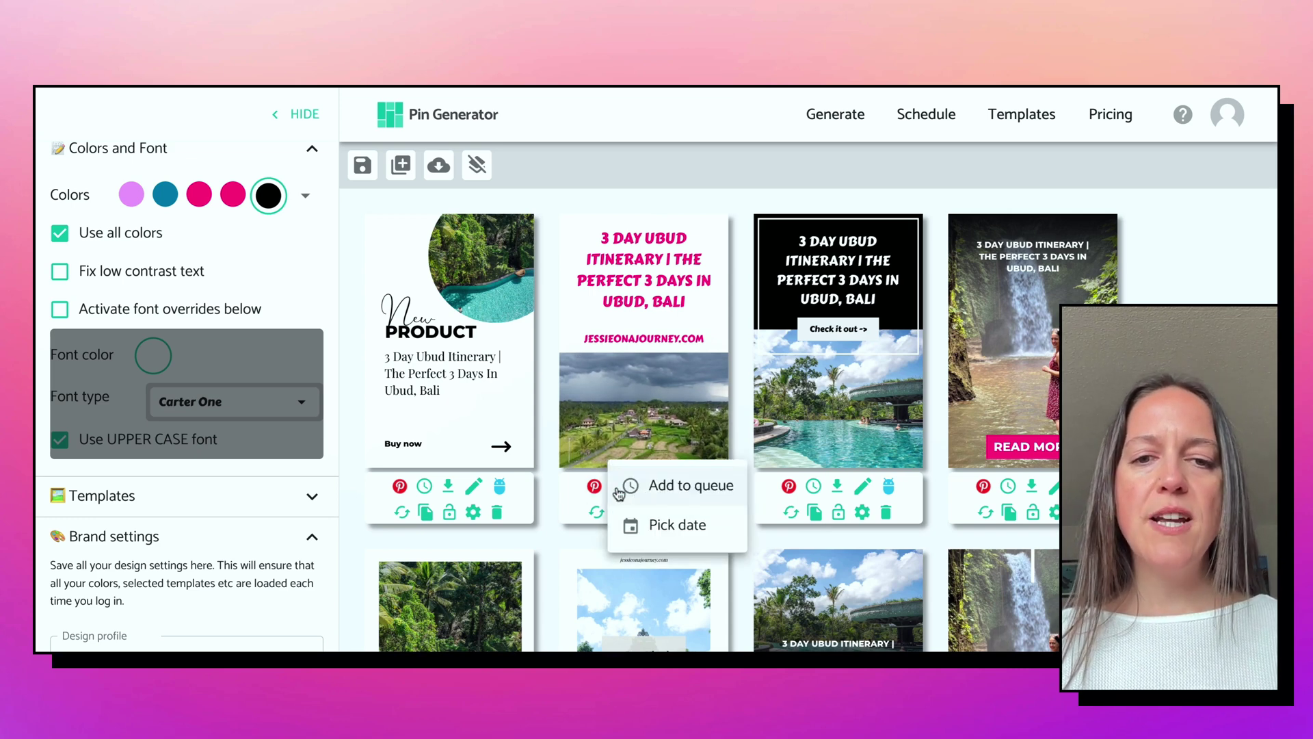
# - Add the rice-field pin to the posting queue for the Bali Travel board
pyautogui.click(650, 487)
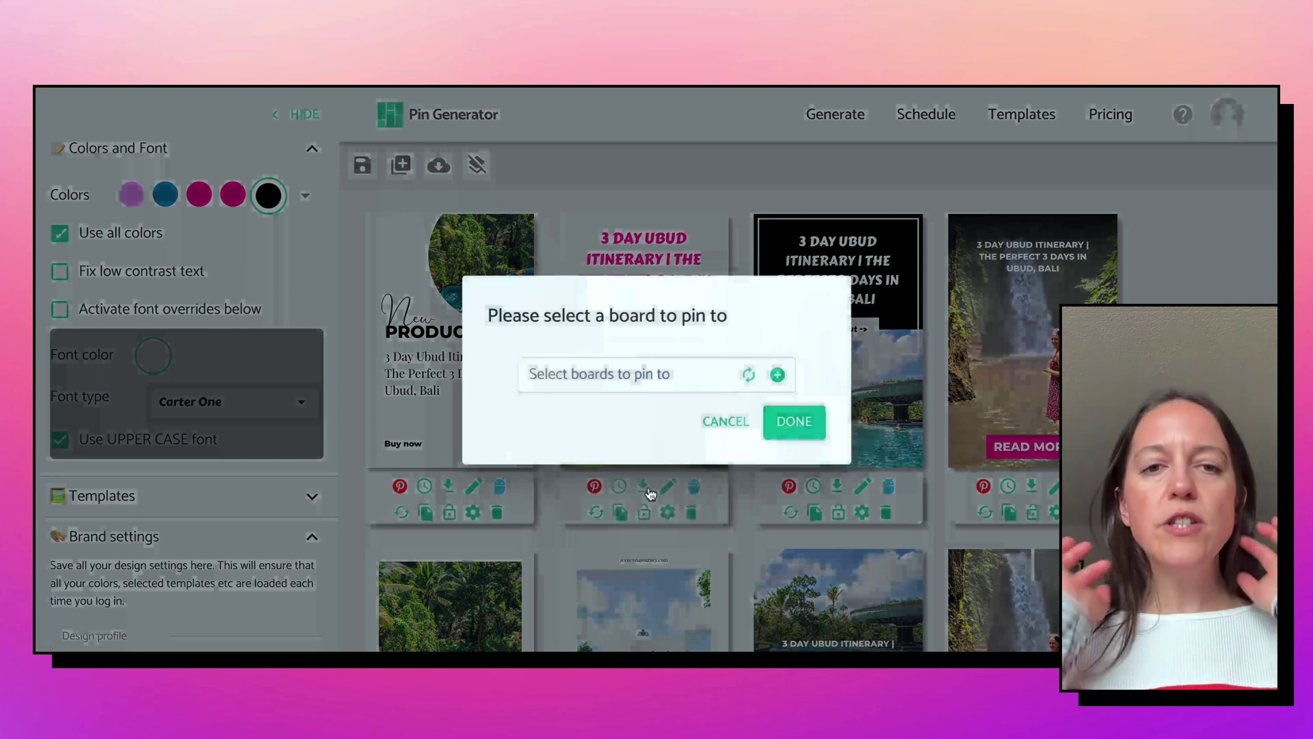
pyautogui.click(678, 375)
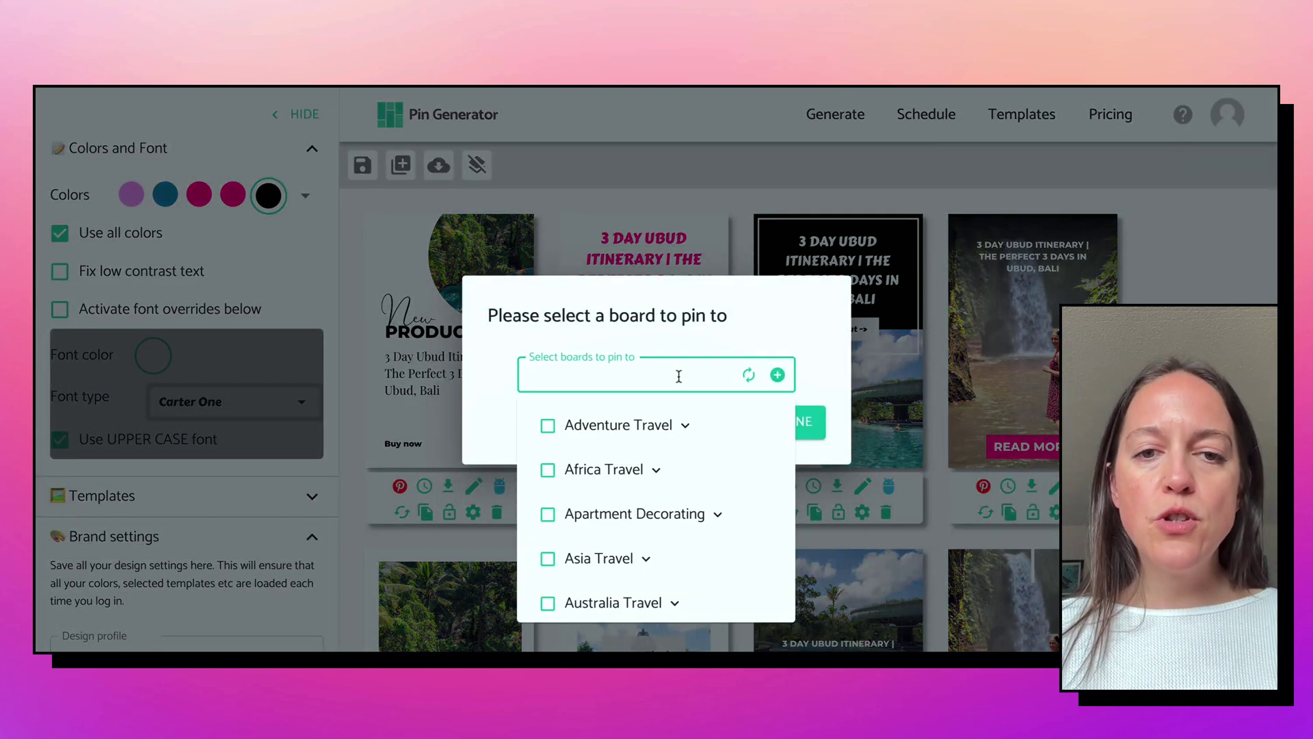
pyautogui.scroll(-3, 643, 548)
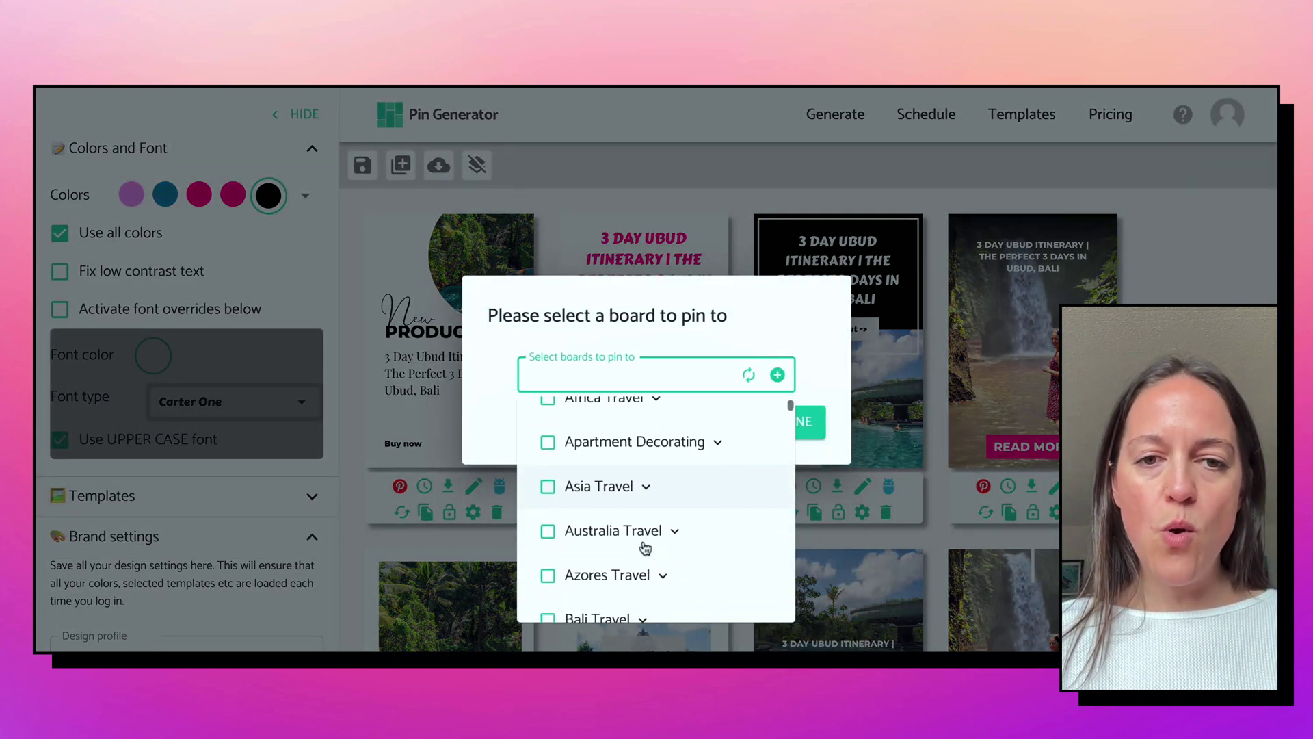
pyautogui.scroll(-1, 643, 548)
pyautogui.click(547, 564)
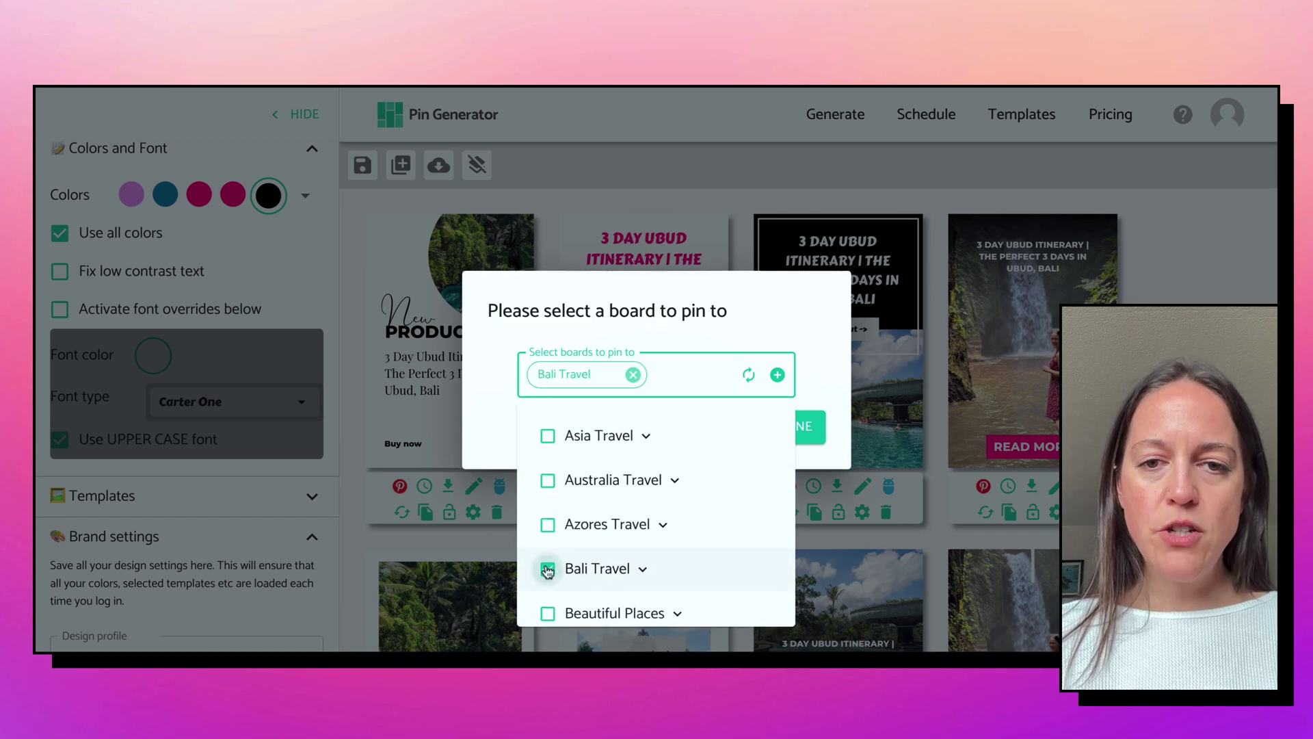
pyautogui.click(804, 428)
pyautogui.click(804, 430)
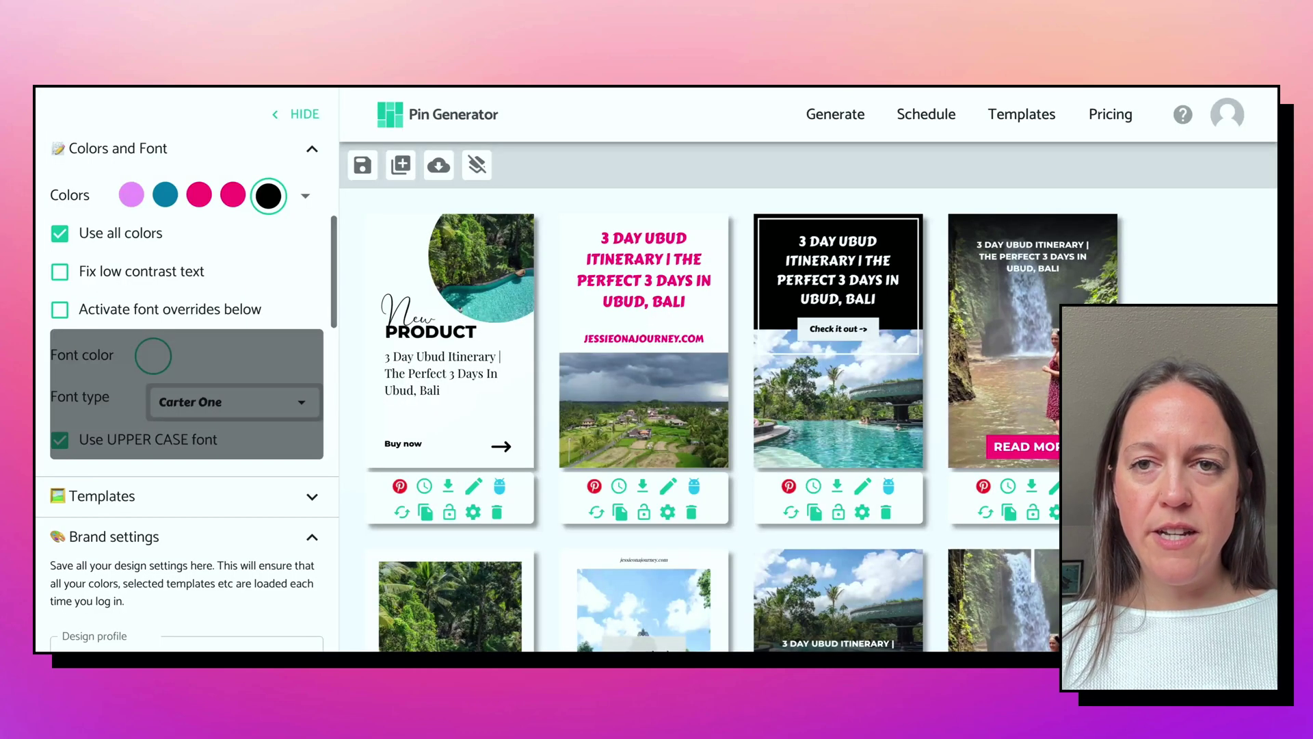
# - Review the scheduling settings (52 pins, ending 23 May 2024) and cancel without changes
pyautogui.click(918, 123)
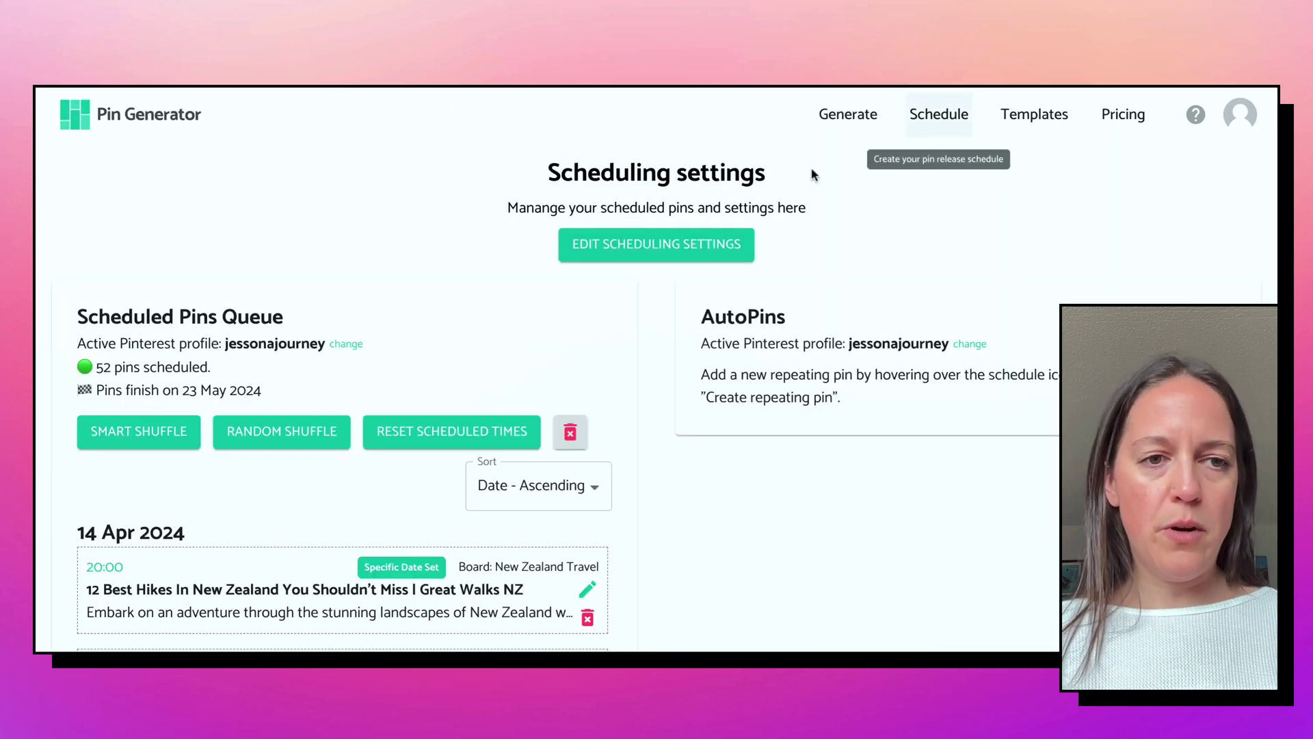
pyautogui.scroll(-3, 616, 363)
pyautogui.scroll(3, 626, 370)
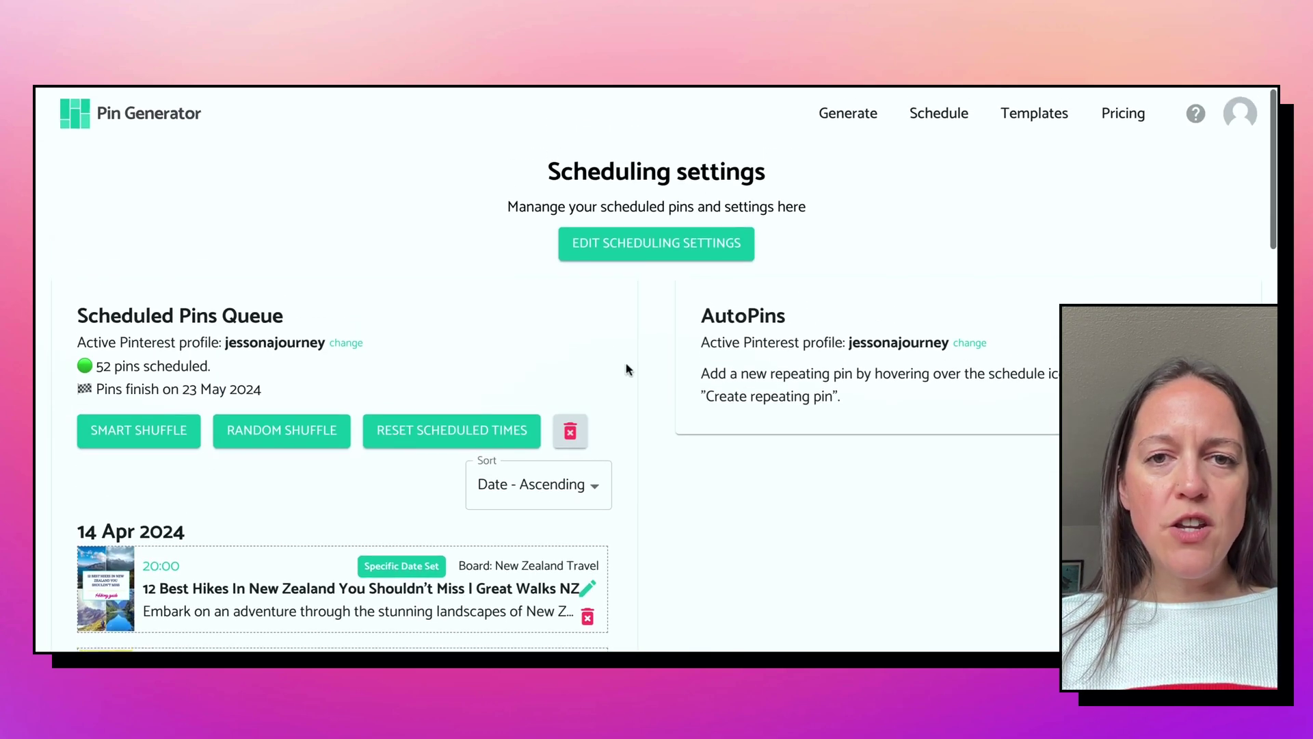
pyautogui.click(653, 253)
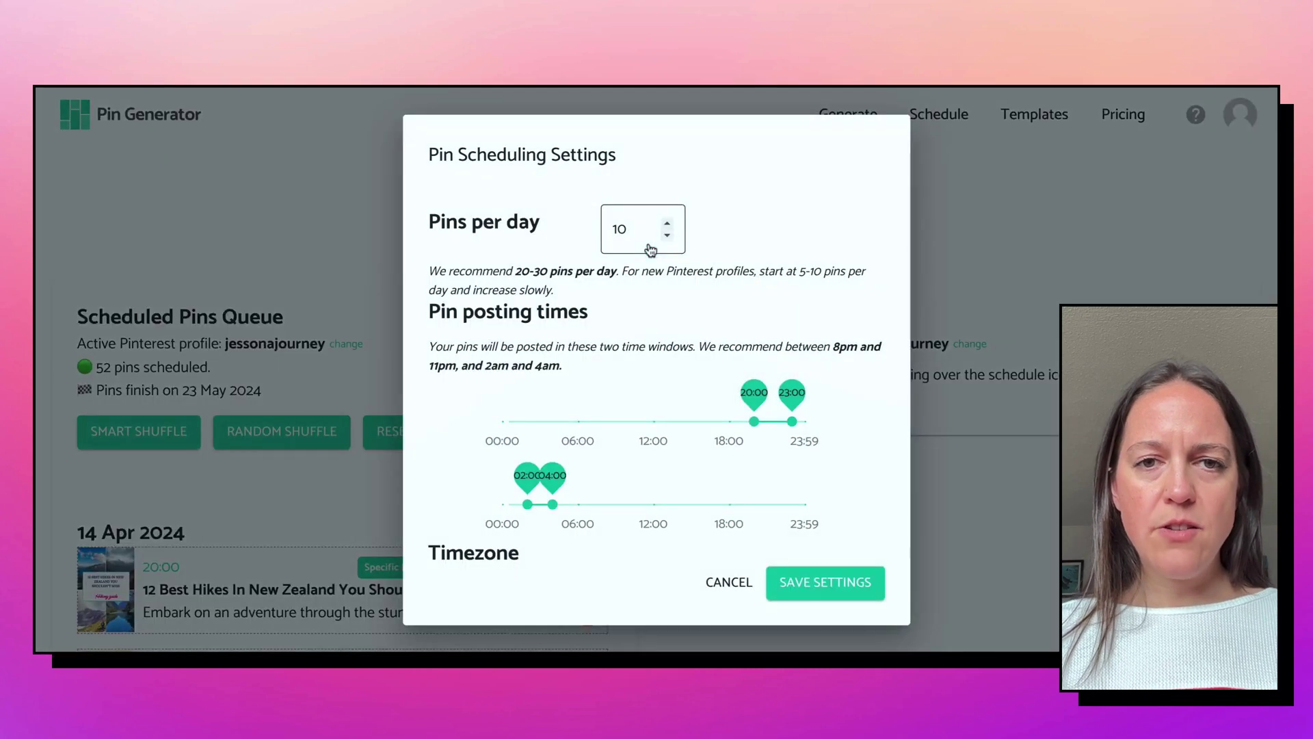
pyautogui.scroll(-1, 857, 262)
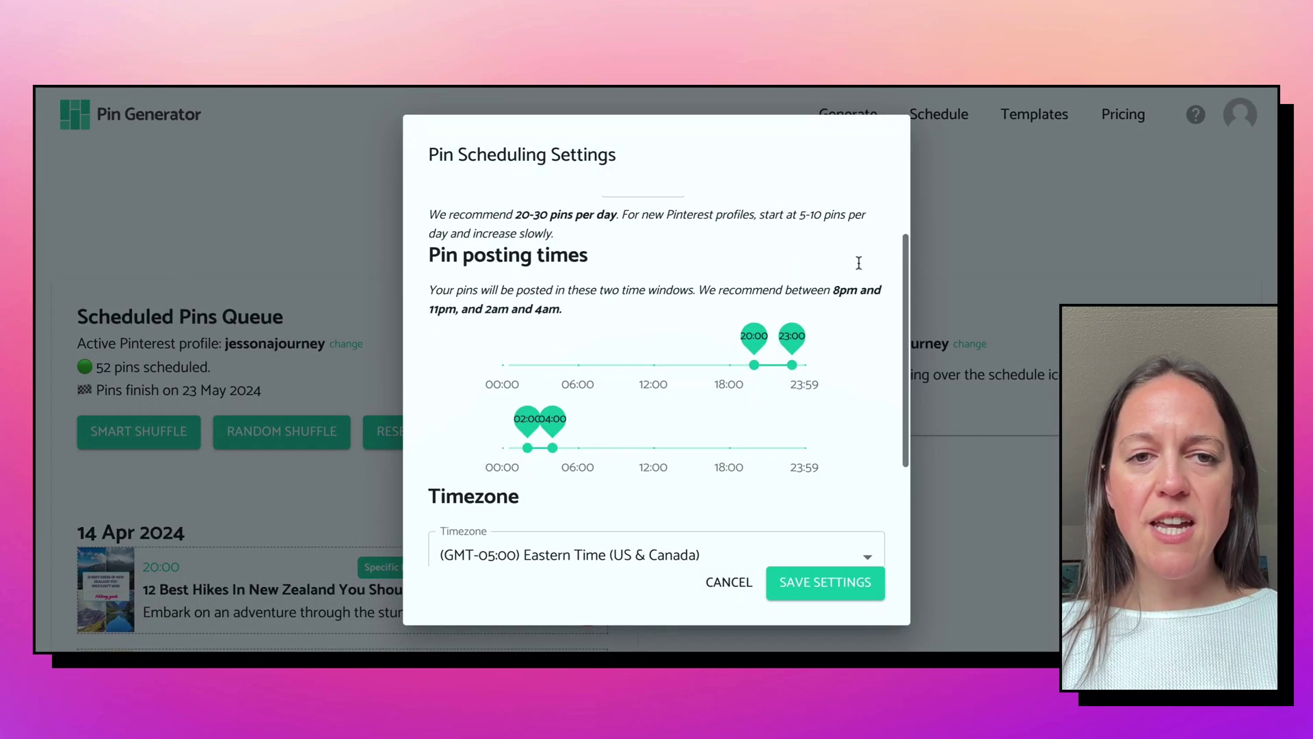
pyautogui.scroll(-3, 705, 524)
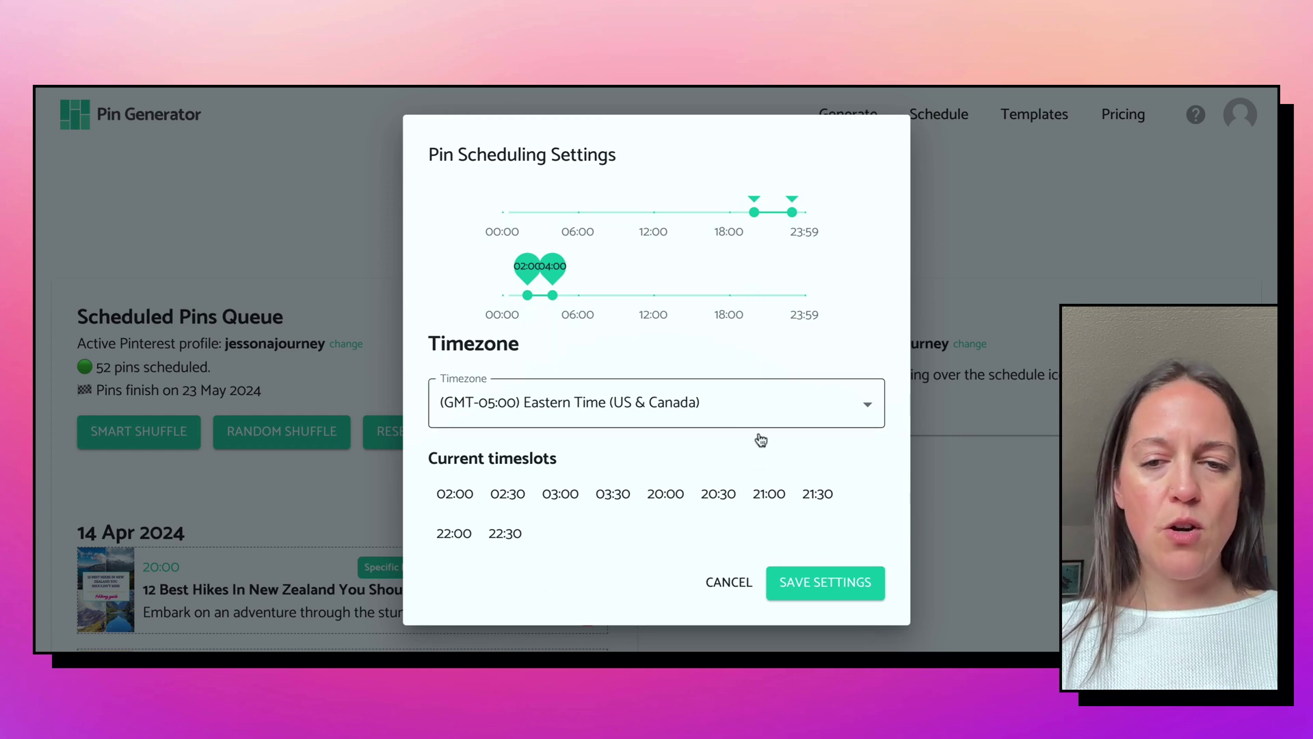
pyautogui.click(734, 589)
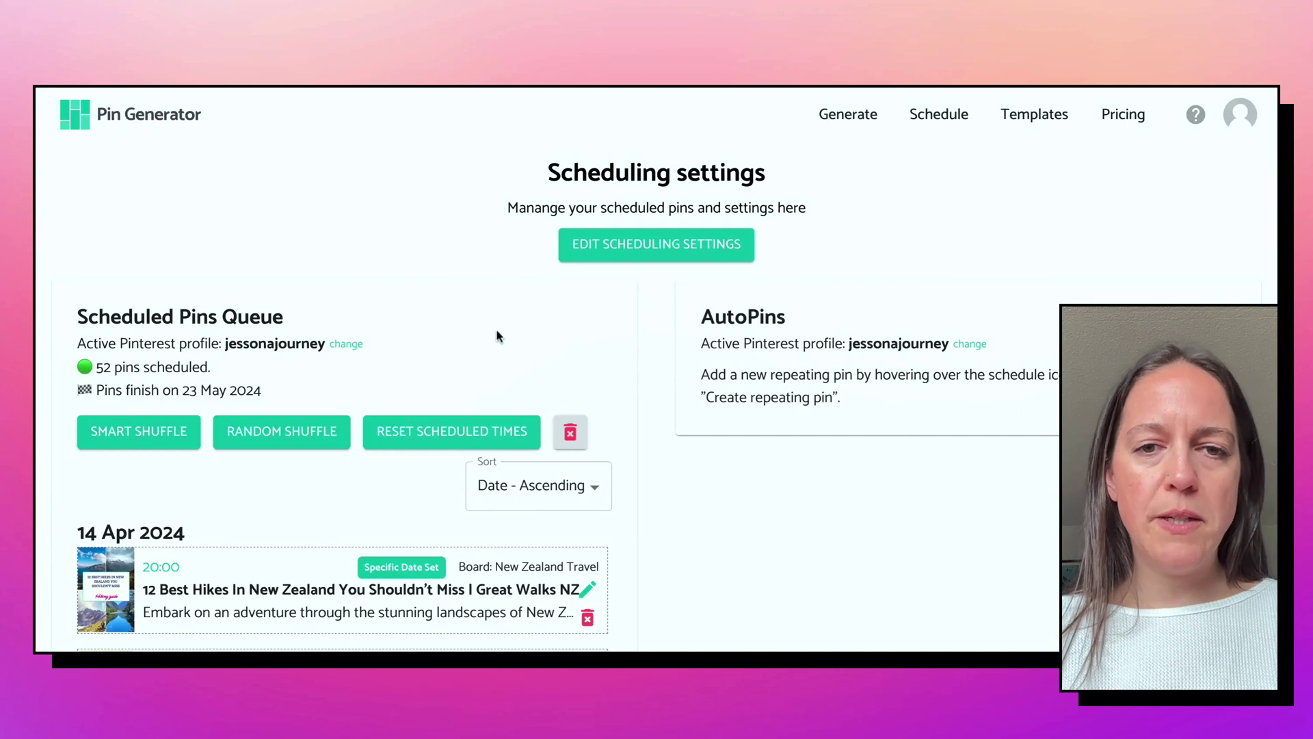
pyautogui.scroll(-5, 494, 335)
# - Find the 15 Apr 2024 Governors Island pin in the queue and open its edit dialog
pyautogui.scroll(-1, 494, 335)
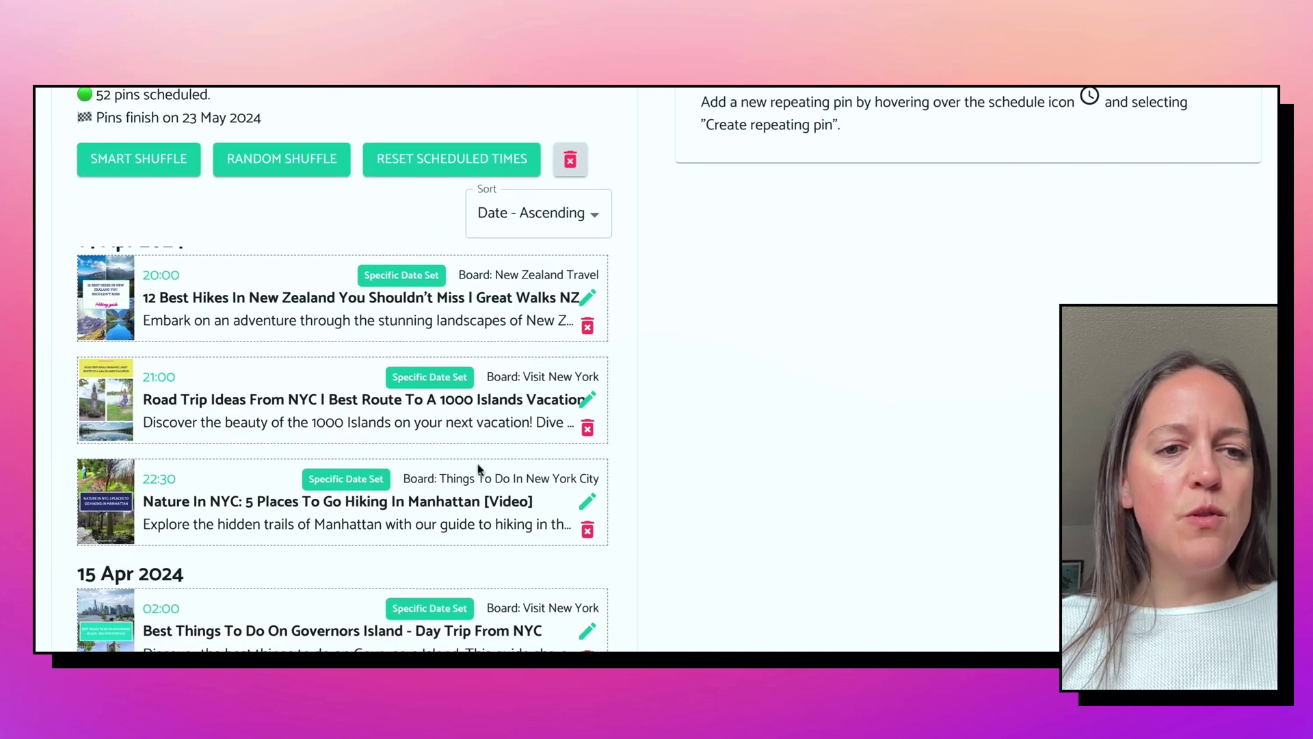
pyautogui.scroll(-4, 479, 466)
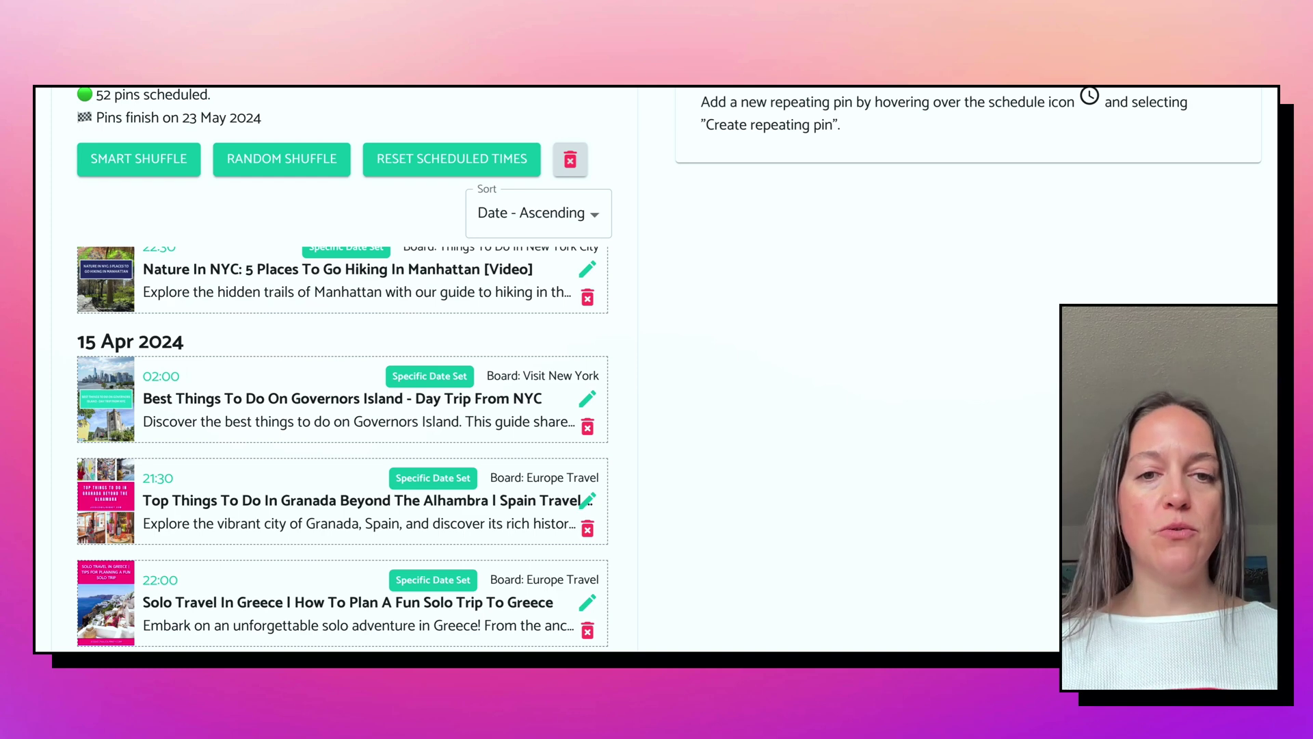
pyautogui.scroll(-1, 576, 396)
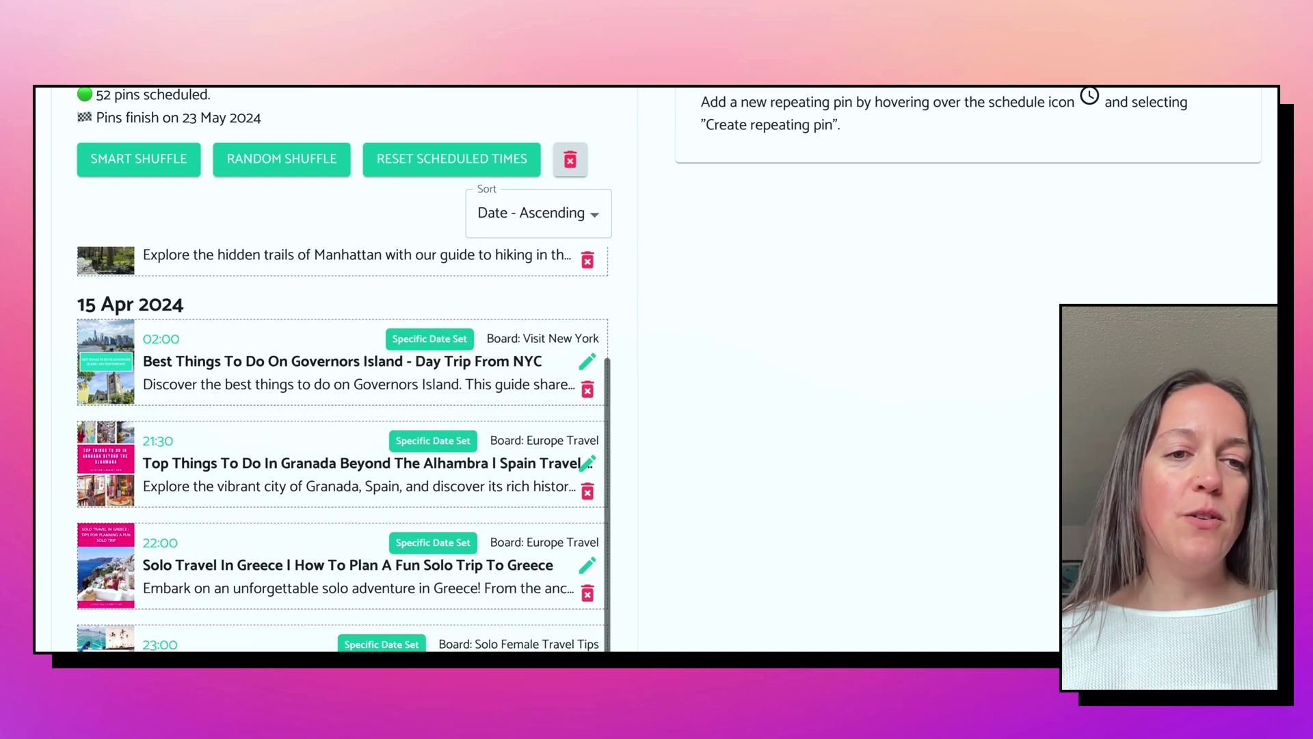
pyautogui.click(586, 362)
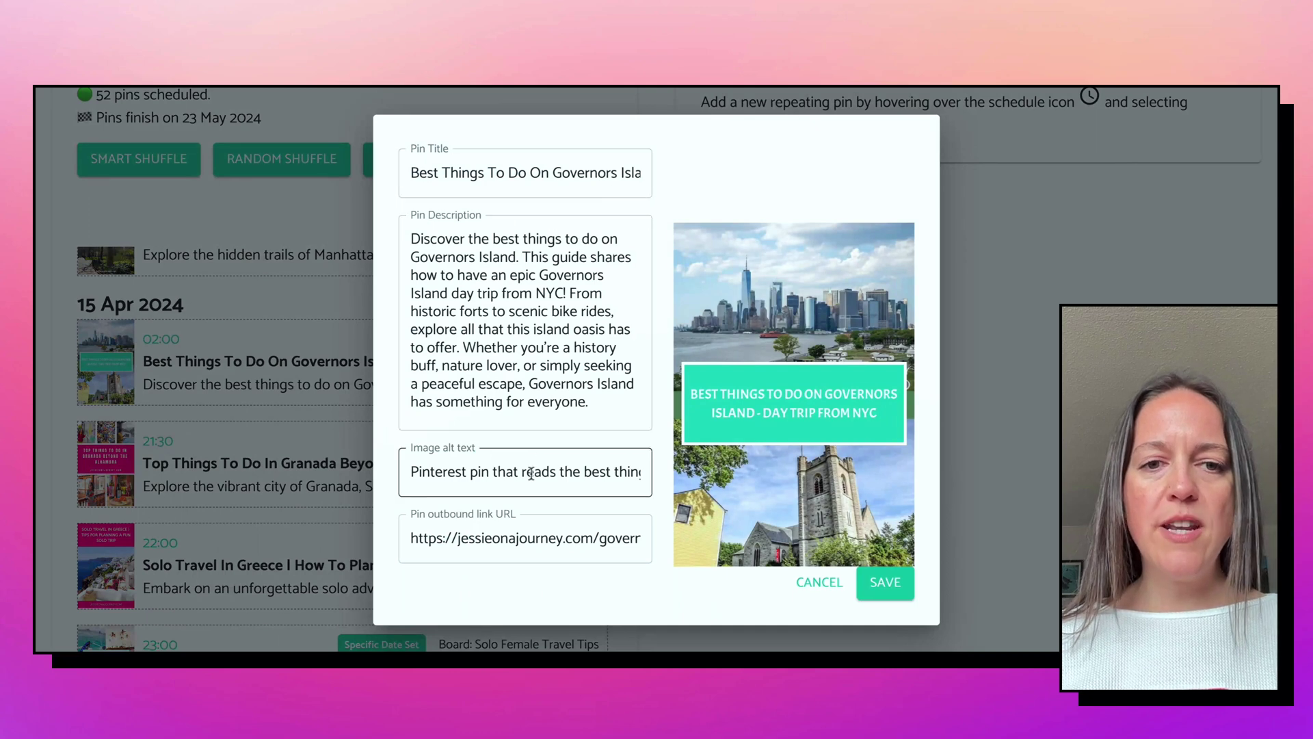
pyautogui.scroll(-2, 530, 472)
pyautogui.scroll(2, 465, 214)
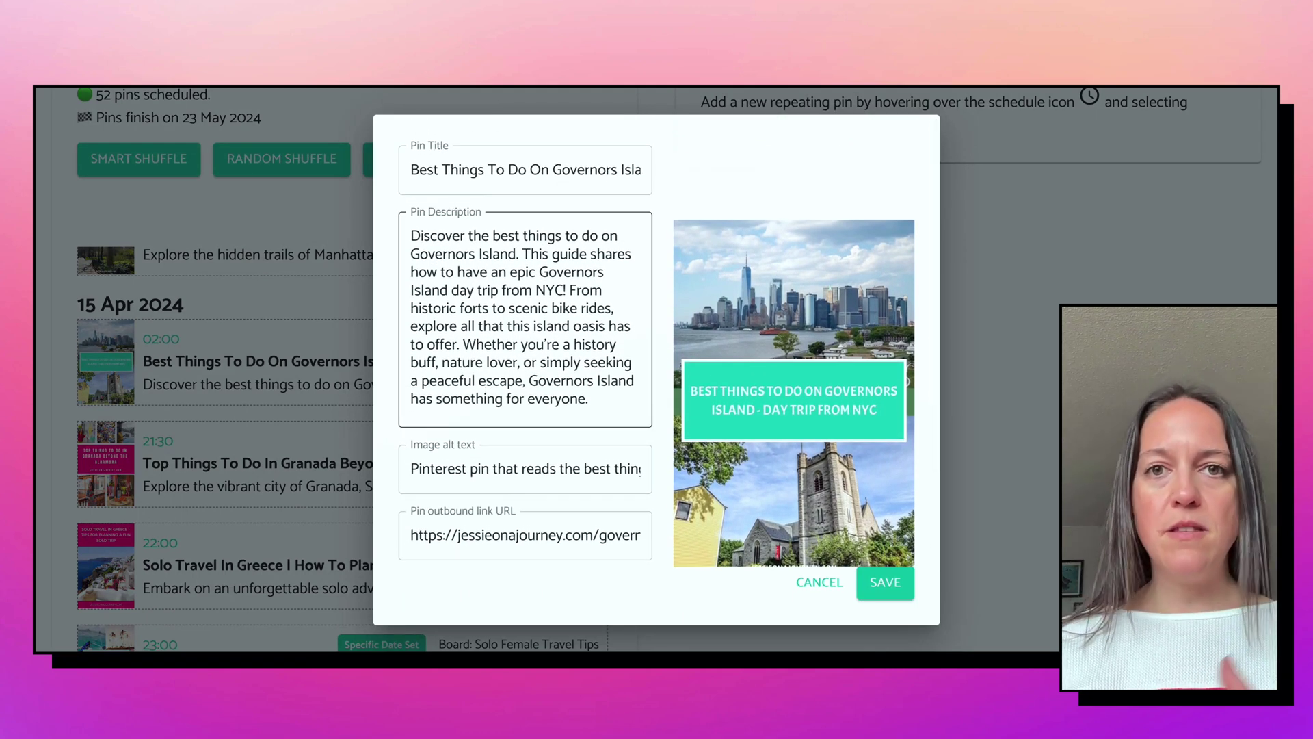
pyautogui.scroll(-2, 535, 556)
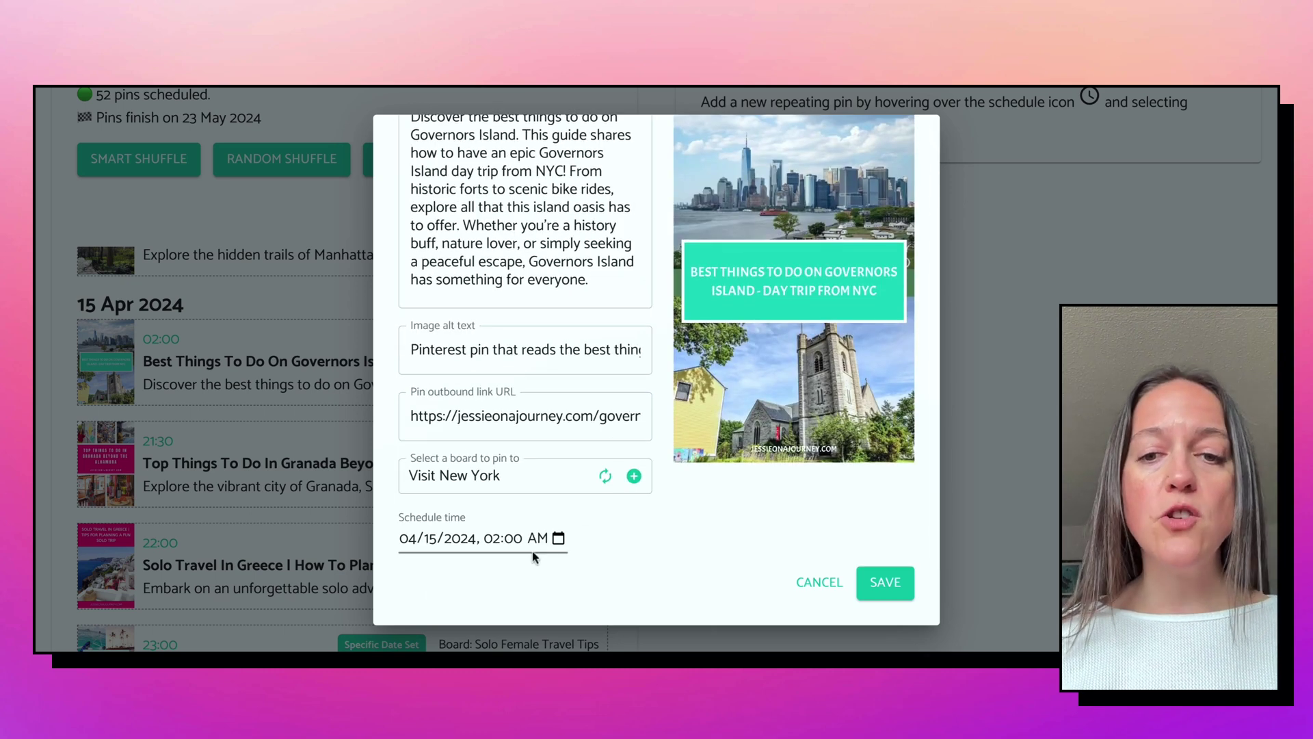